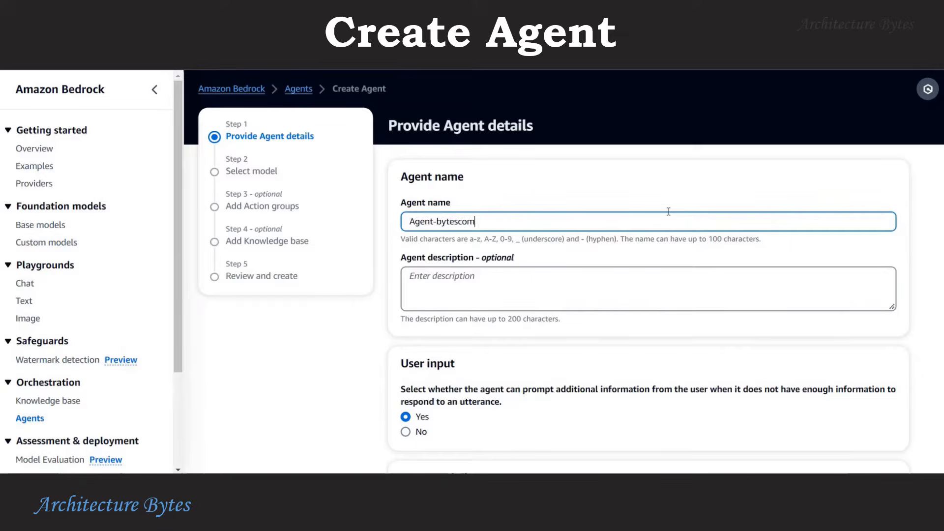
Name the agent Agent-bytescommerce and proceed to model selection with the default user input, role and session timeout settings
text(merce)
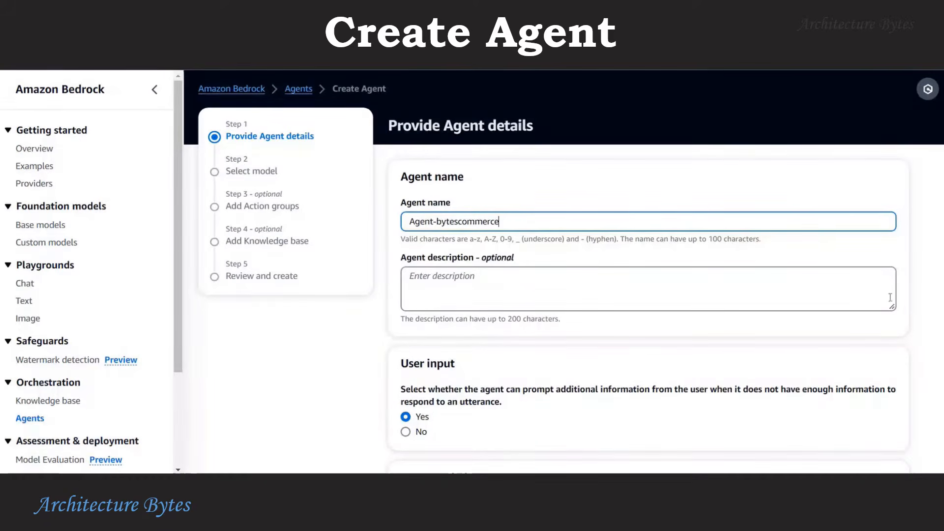
scroll(873, 309, down, 7)
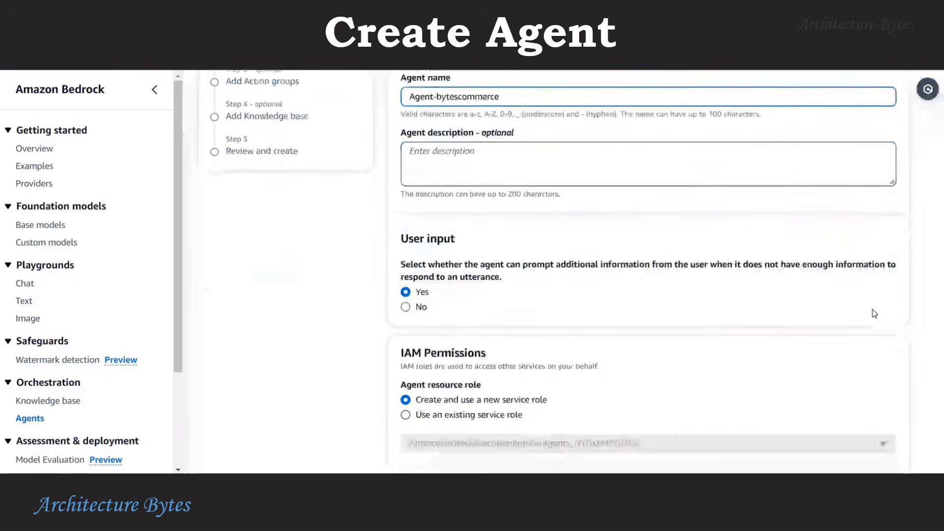
scroll(874, 314, down, 3)
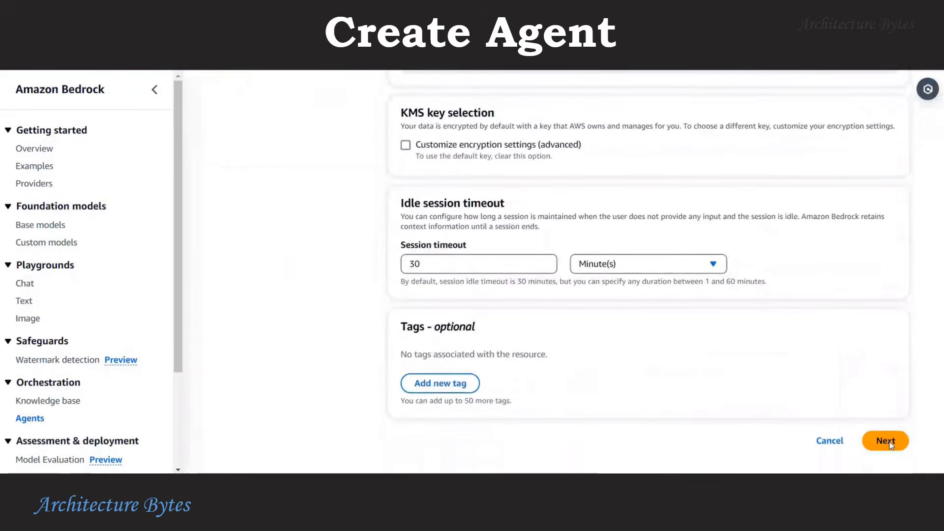
click(886, 441)
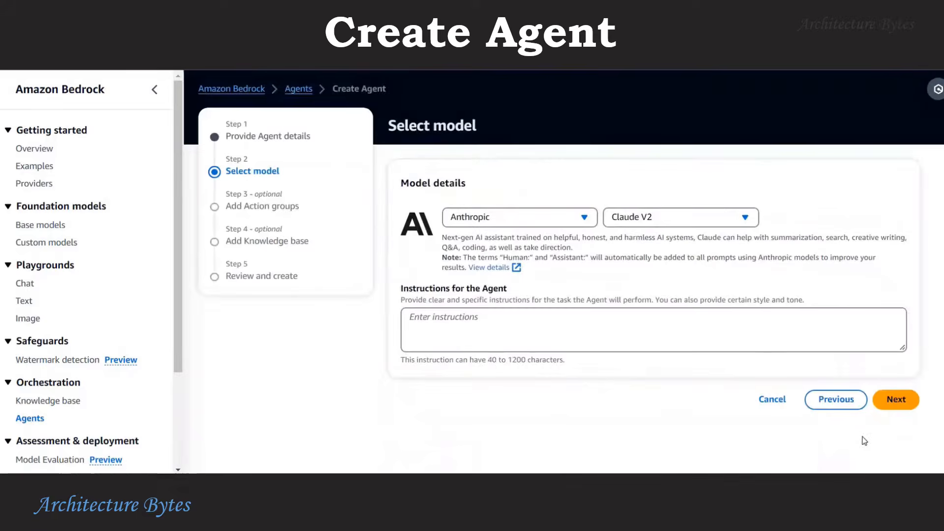
Choose Anthropic as the provider and Claude V2 as the agent's model
click(553, 218)
click(553, 217)
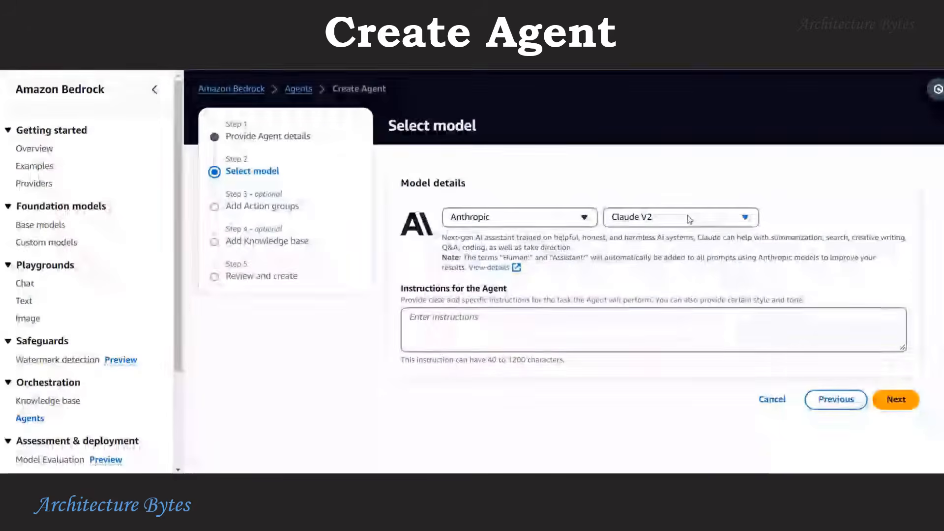
click(690, 219)
click(689, 219)
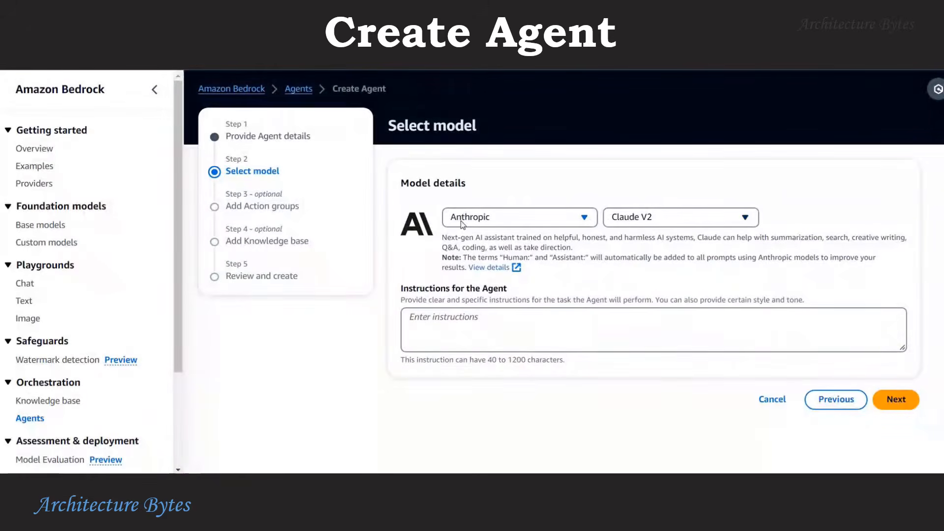
Enter the agent instructions "You are a helpful agent that can answer questions related to product catalog and inventory." and continue
click(627, 350)
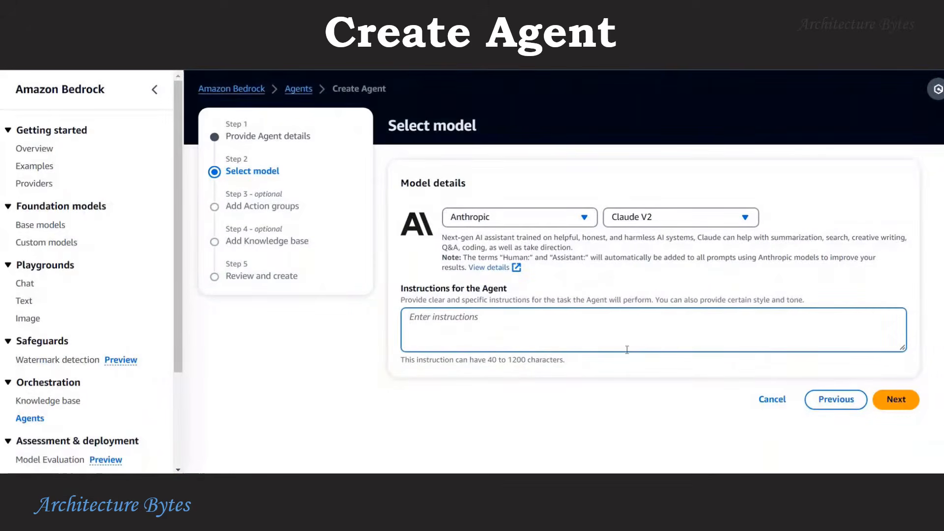
text(You aer )
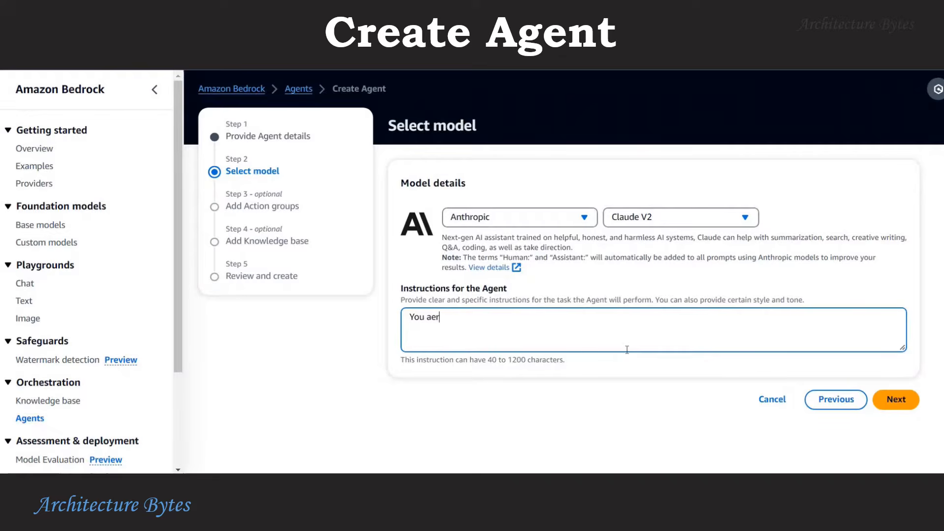
key(BackSpace)
key(BackSpace)
key(BackSpace)
text(re a helpful agent that can answer que)
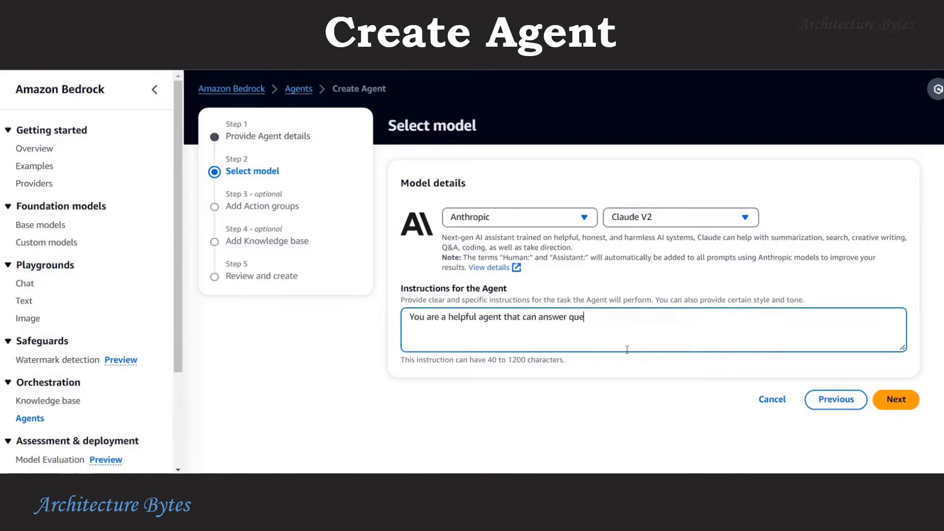
text(stions related to )
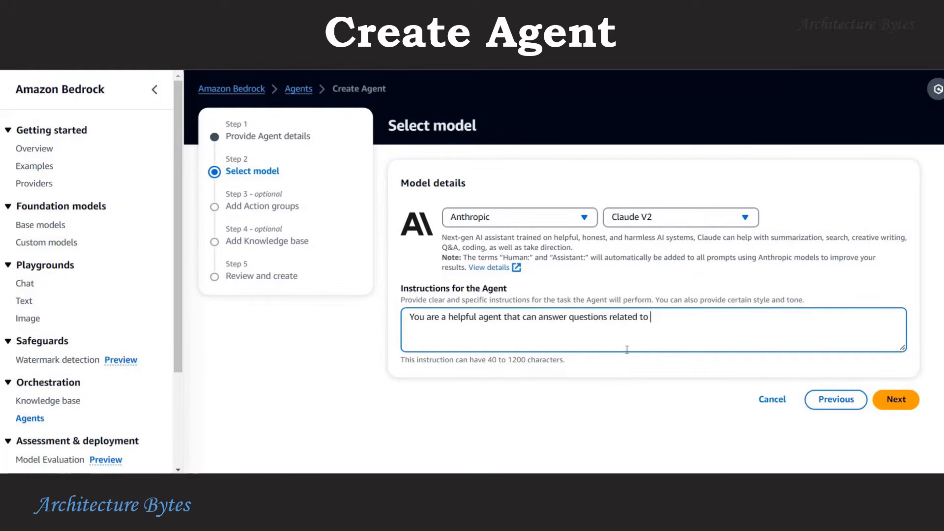
text(product catalog and inventory.)
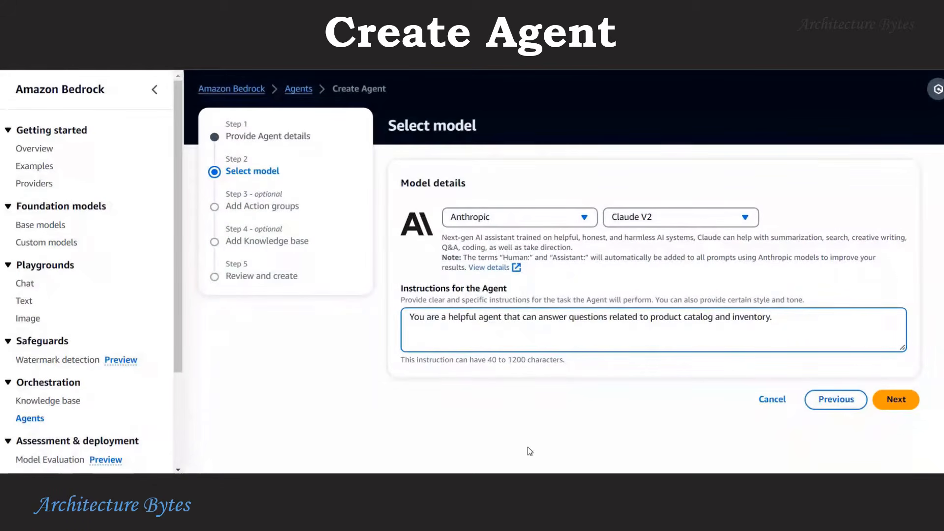
click(909, 399)
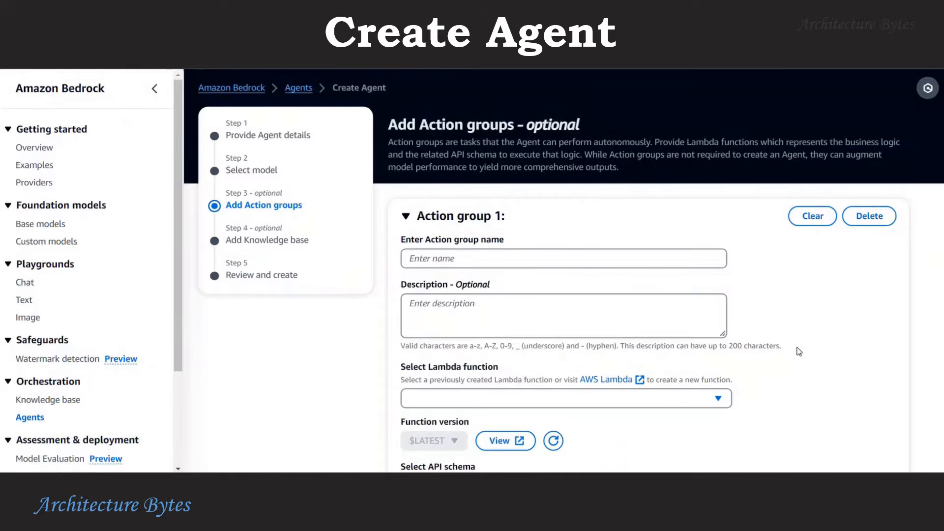
Skip the optional action groups and knowledge base, and create the agent from the review page
scroll(799, 351, down, 3)
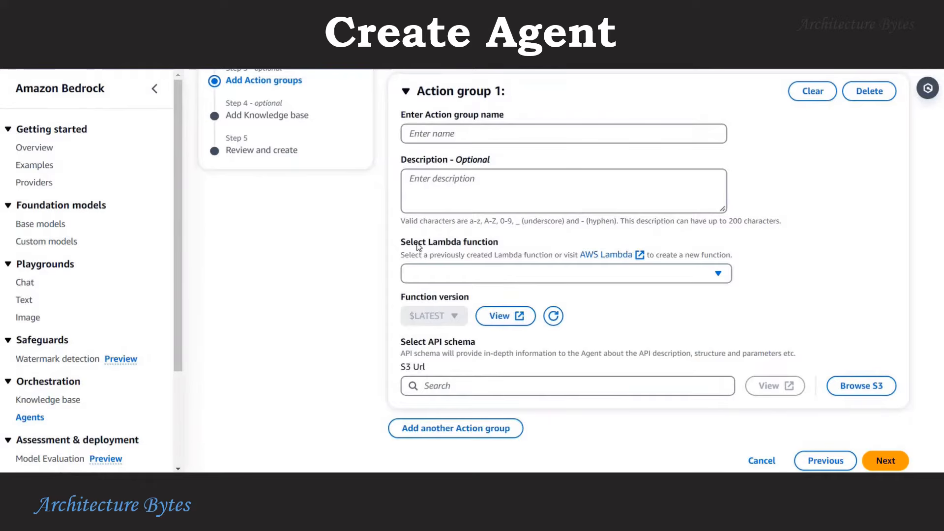
click(890, 463)
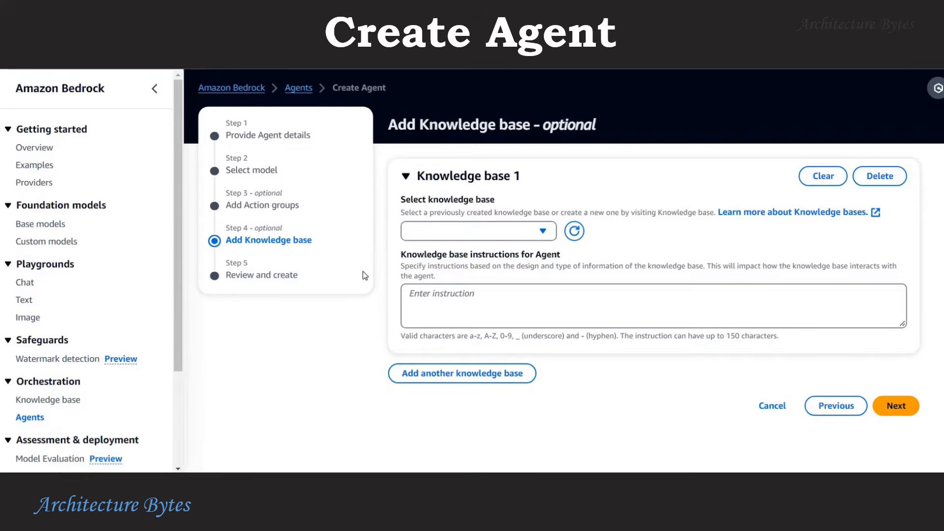
click(896, 407)
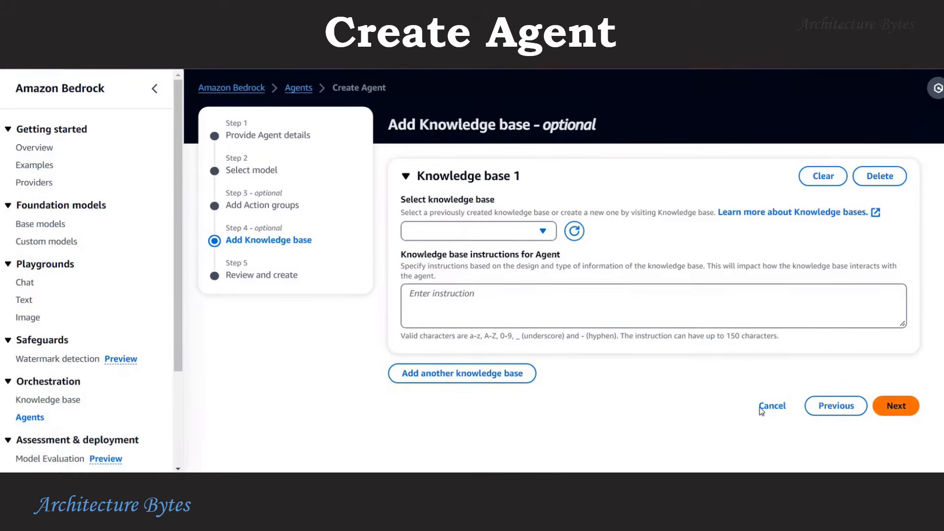
scroll(656, 386, down, 7)
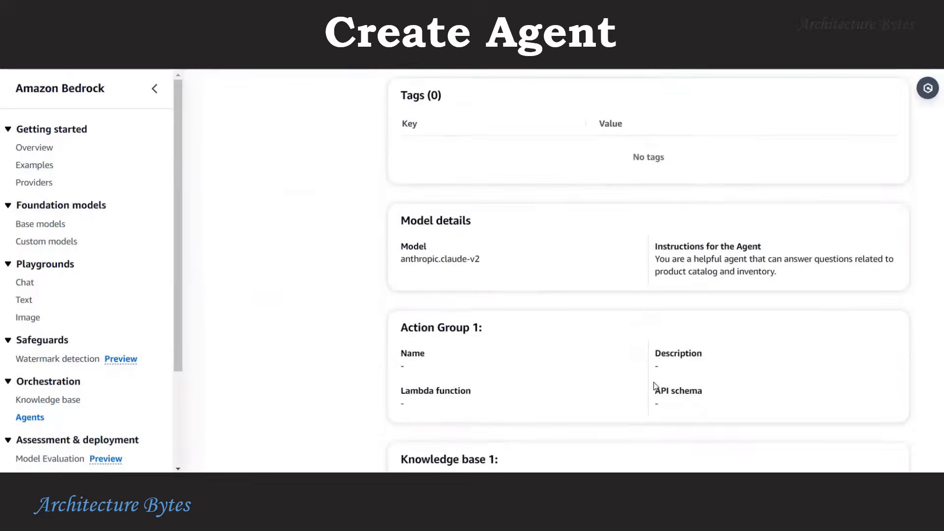
click(882, 449)
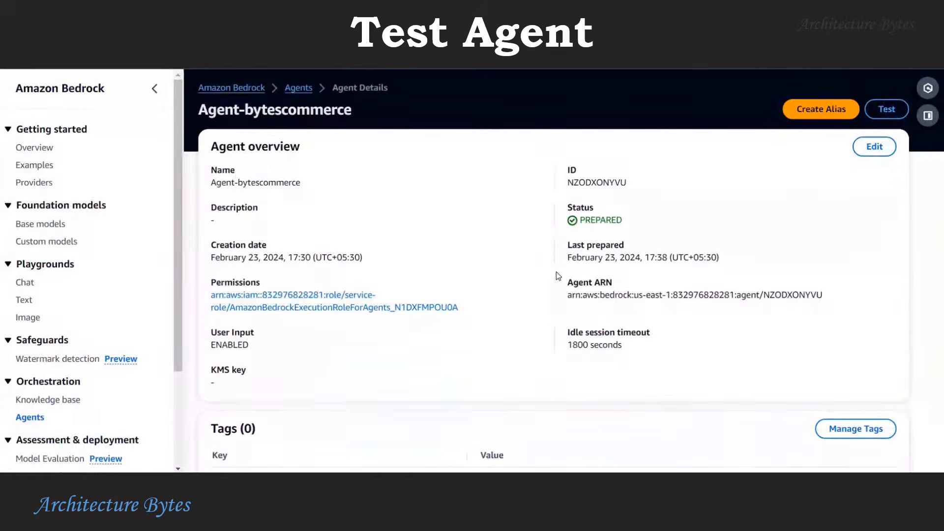
Open the agent's working draft and review its model details, action groups and knowledge bases
scroll(556, 271, down, 1)
scroll(556, 272, down, 3)
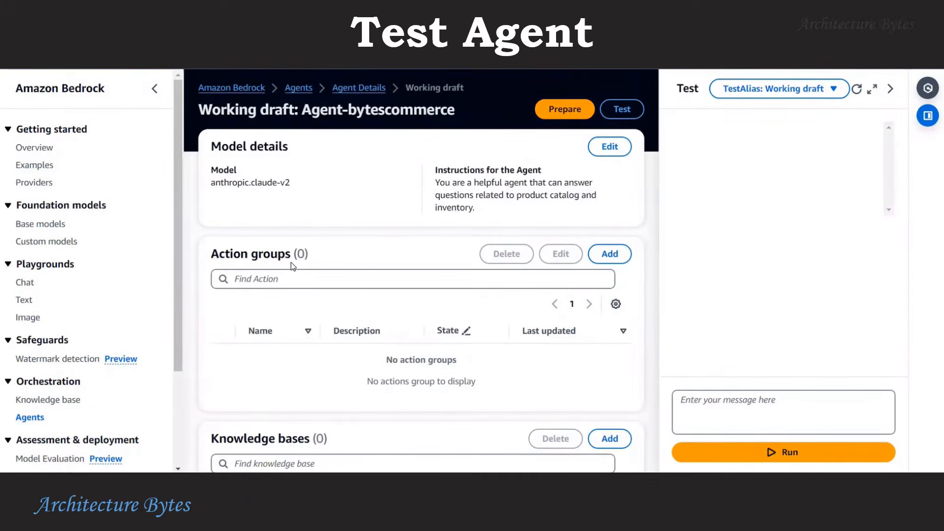
scroll(293, 266, down, 3)
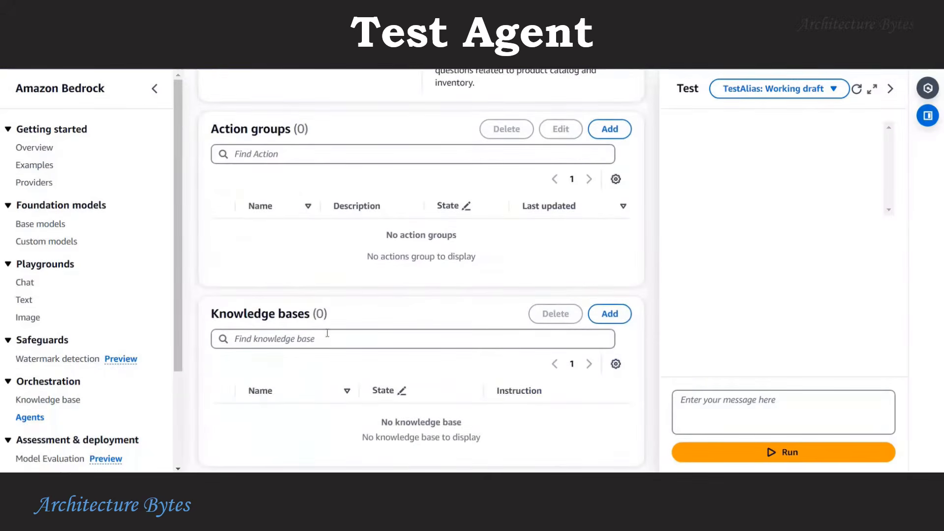
scroll(360, 267, up, 3)
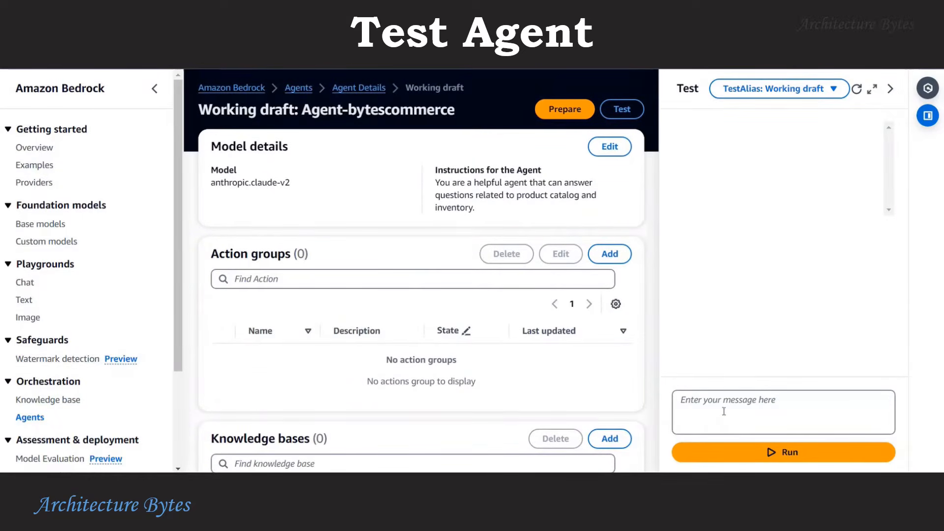
Test the agent with the question "What are the products in our Product Catalog?" and close the test chat
click(765, 421)
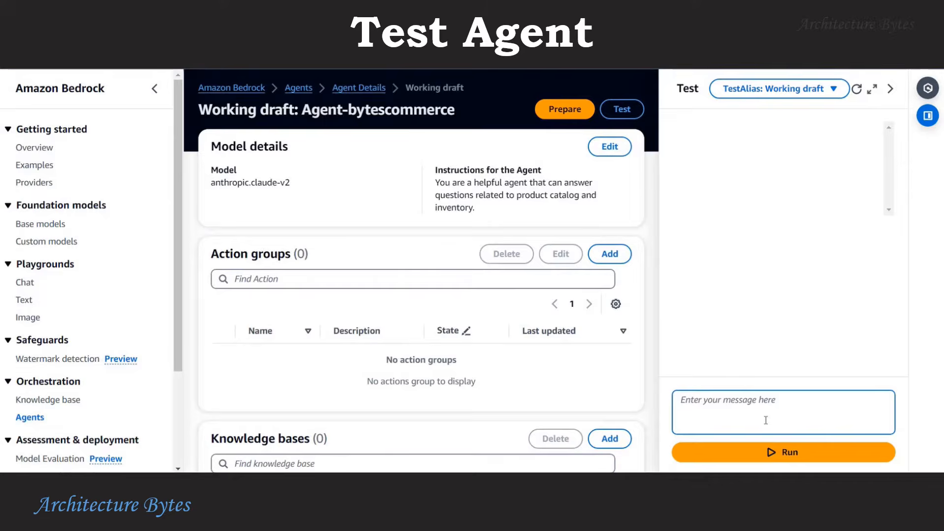
text(Wh)
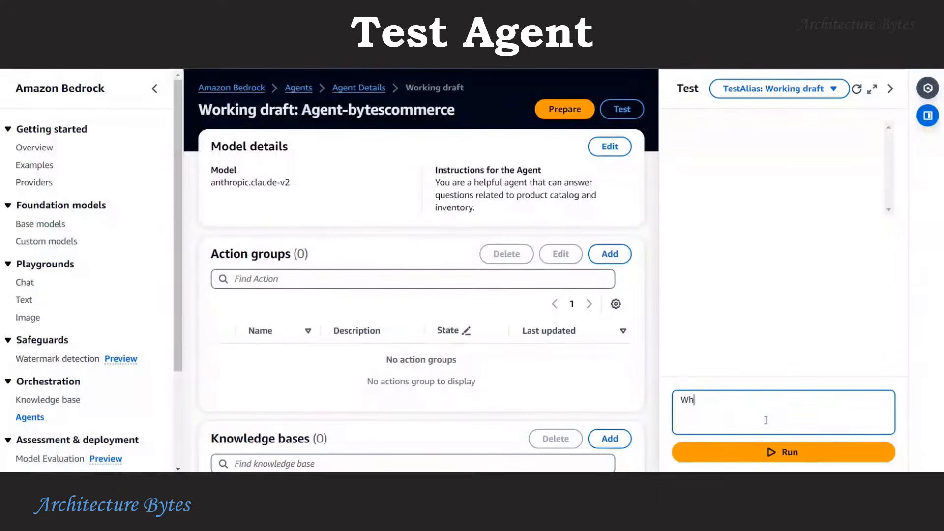
text(at are the produc)
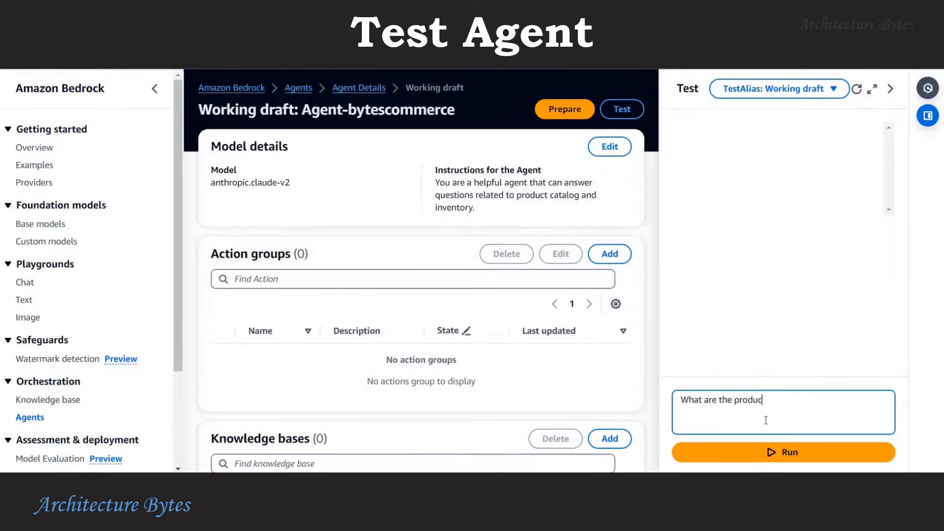
text(ts in our Product Catalog?)
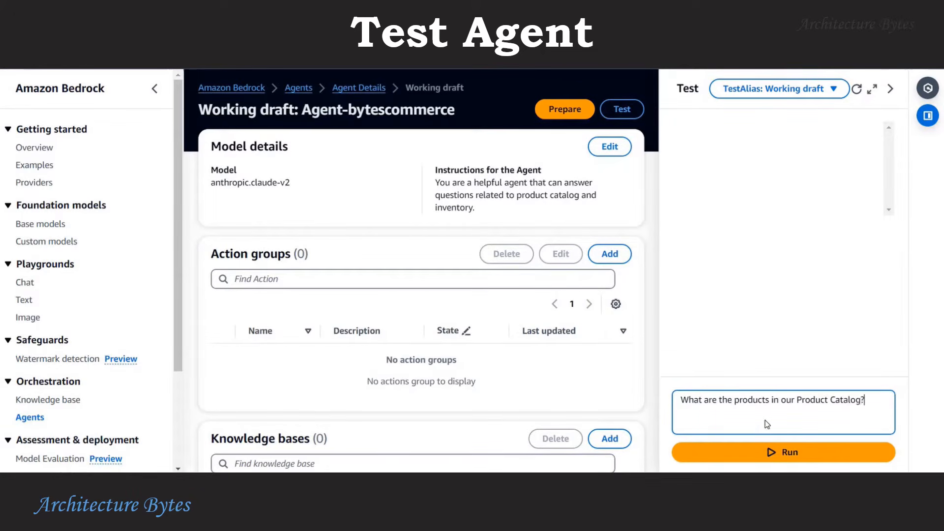
key(Return)
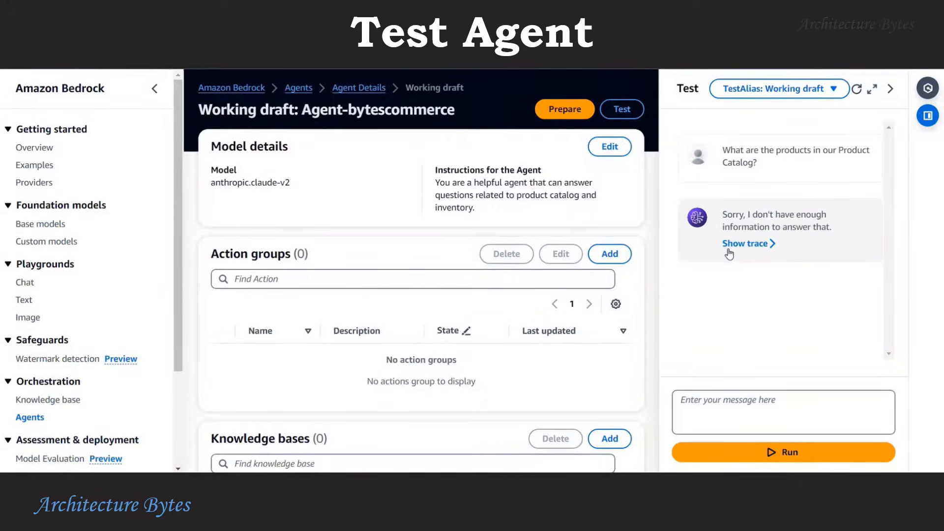
click(893, 91)
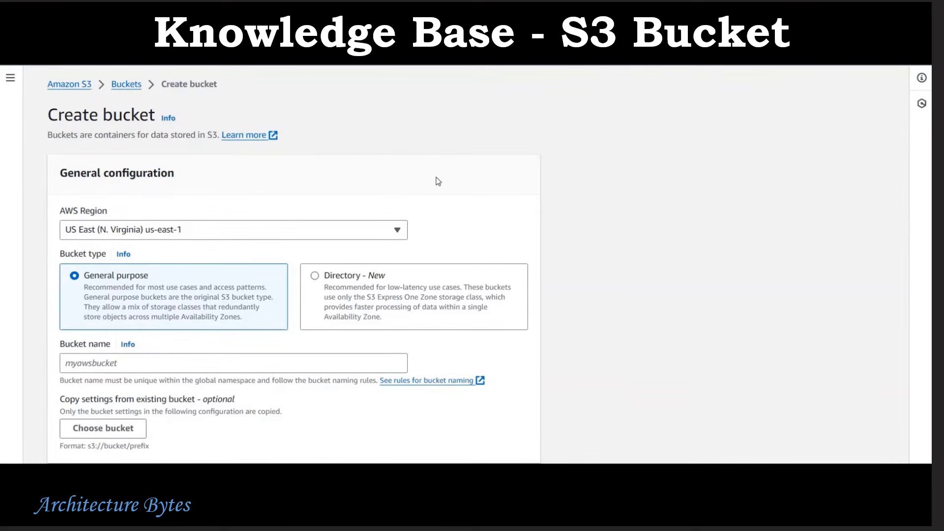
Create a general purpose S3 bucket named bytescommerce-kb in us-east-1 with the default settings
scroll(439, 181, down, 2)
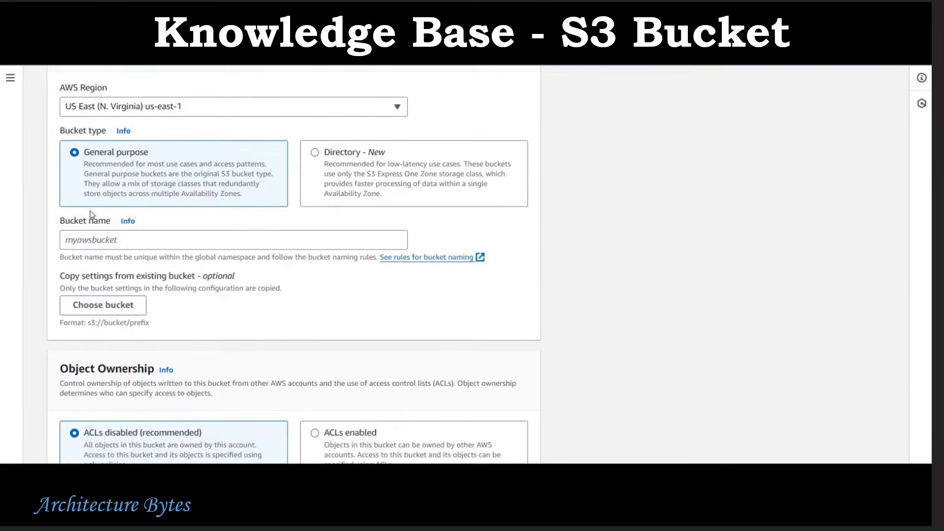
click(318, 241)
text(bytes)
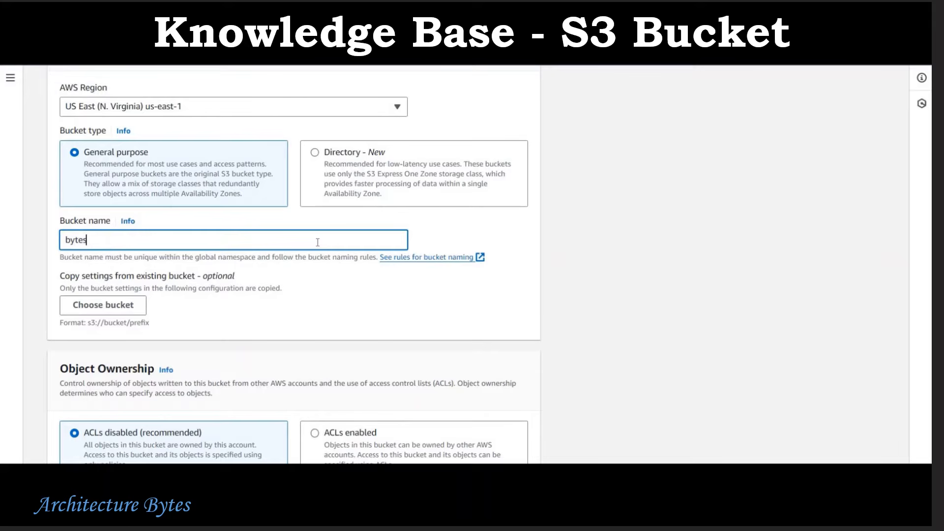
text(commerce-kb)
scroll(485, 281, down, 12)
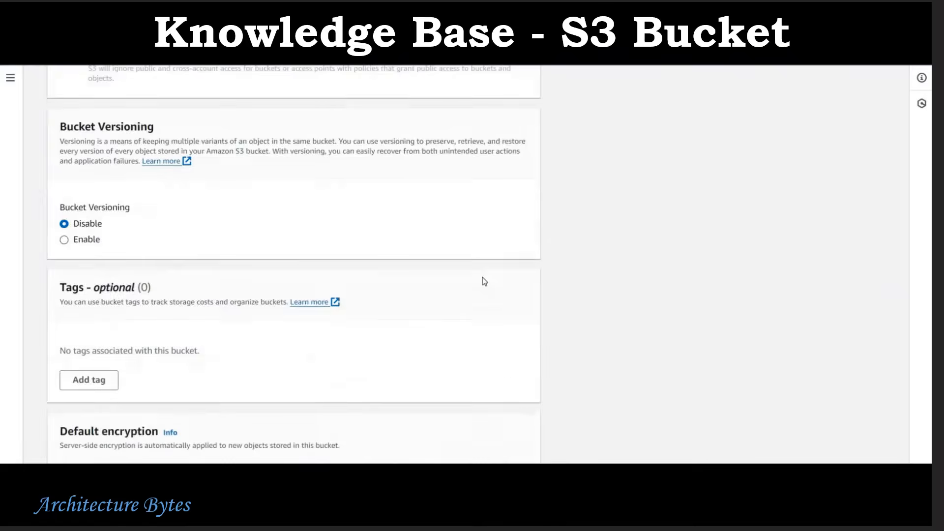
scroll(484, 281, down, 7)
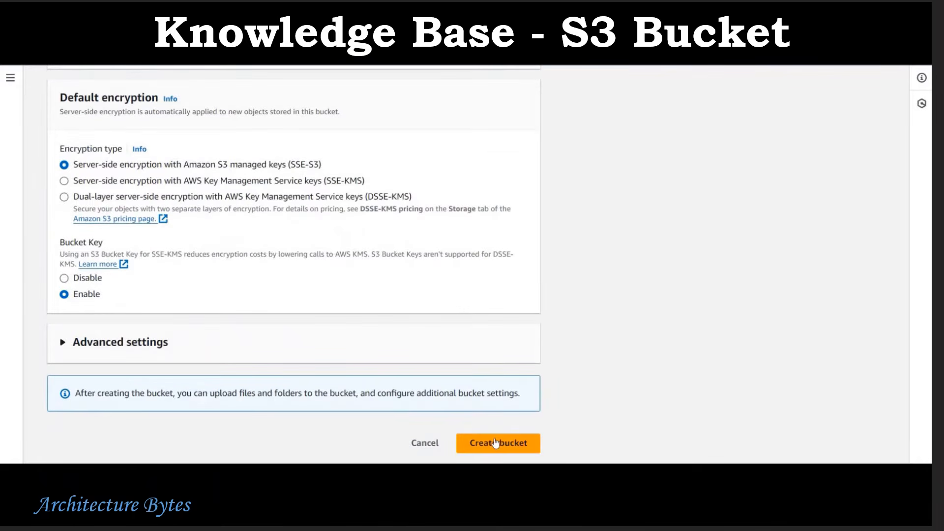
click(496, 443)
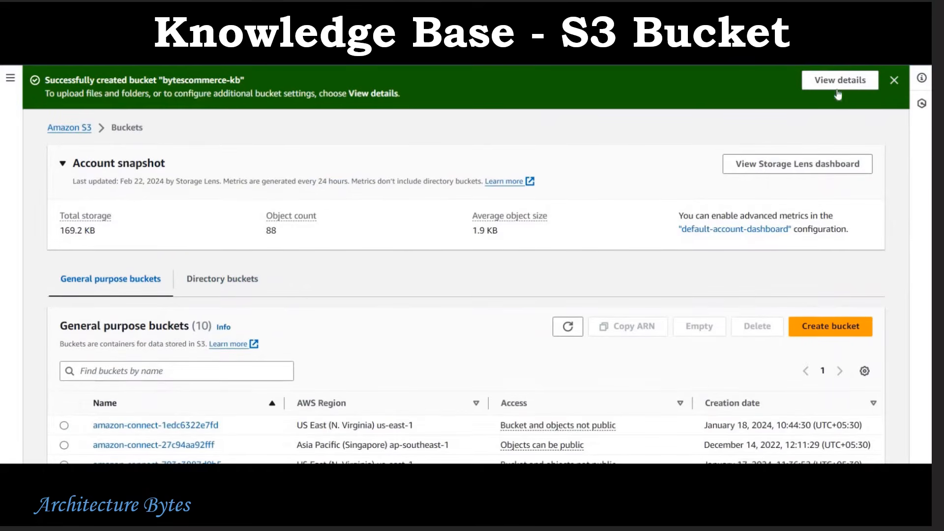
Upload ProductCatalog.csv and ProductDescriptions.pdf to the bytescommerce-kb bucket, and widen the name column of the uploaded files list
click(836, 87)
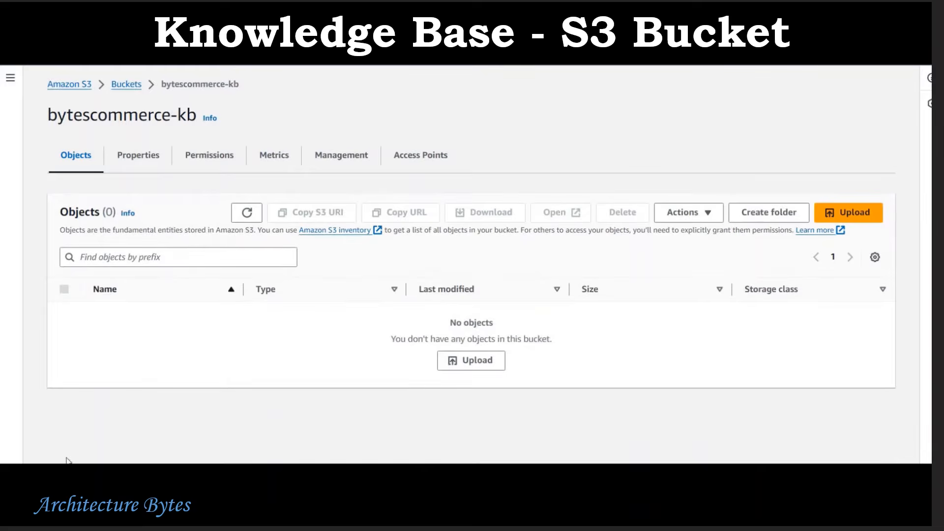
click(859, 215)
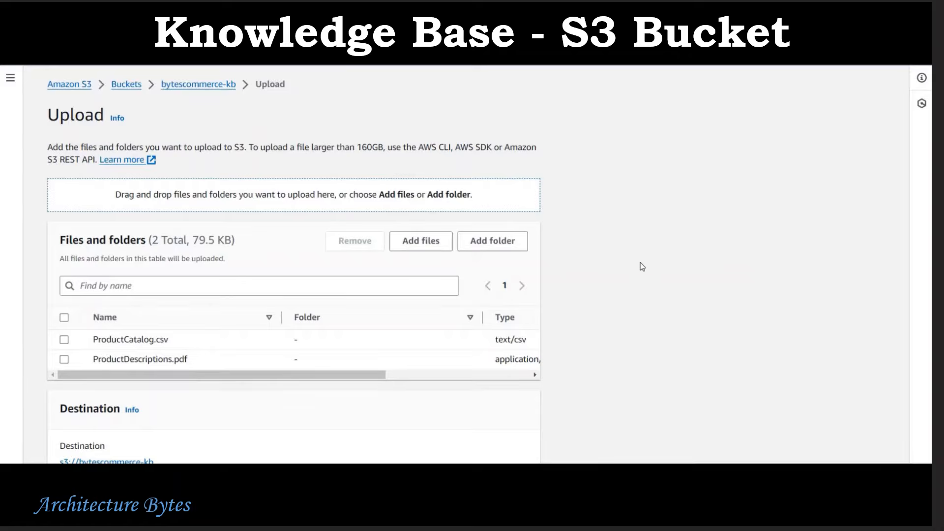
scroll(639, 268, down, 3)
click(512, 443)
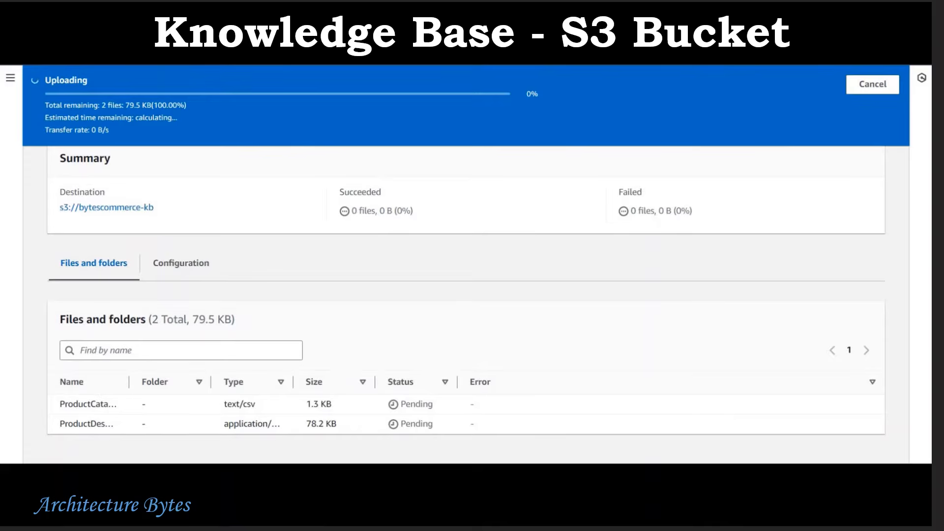
drag(129, 382, 199, 387)
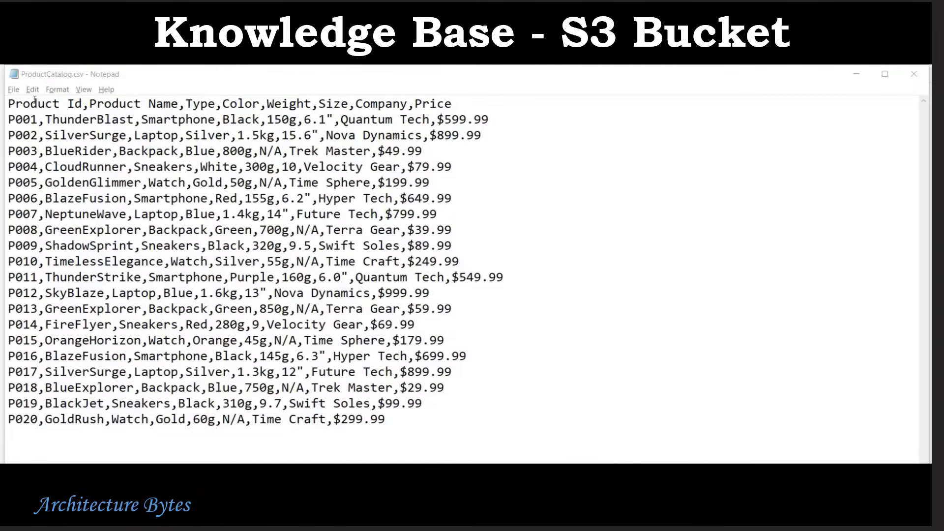
Review the column headers and product rows in ProductCatalog.csv and the product descriptions in ProductDescriptions.pdf
drag(452, 104, 8, 104)
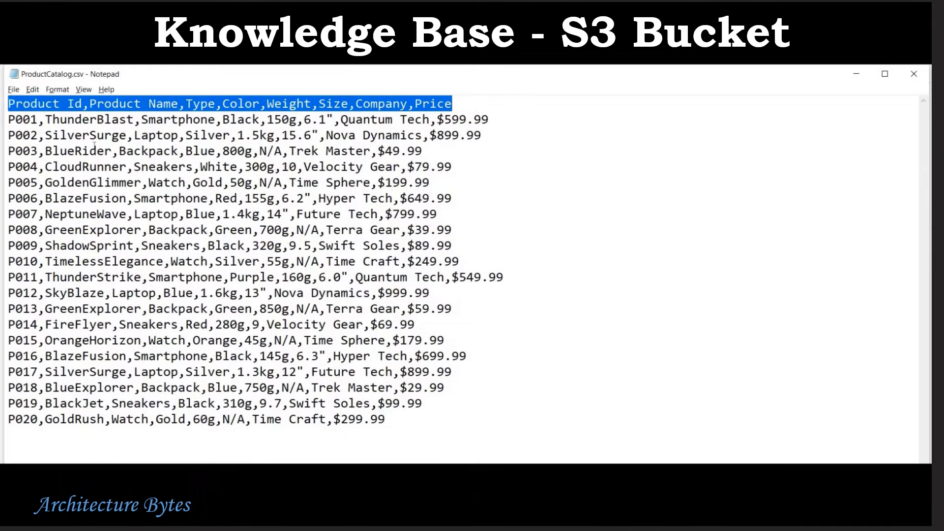
drag(482, 136, 8, 119)
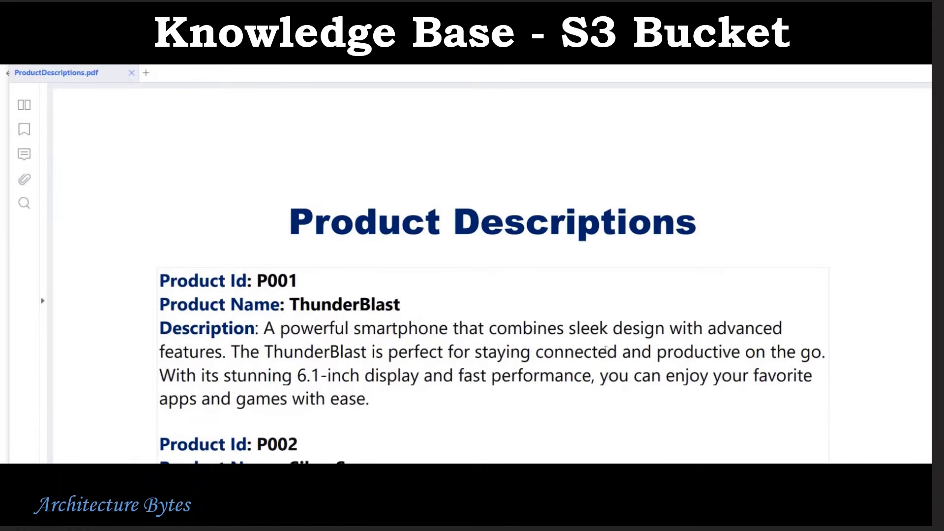
scroll(606, 349, down, 5)
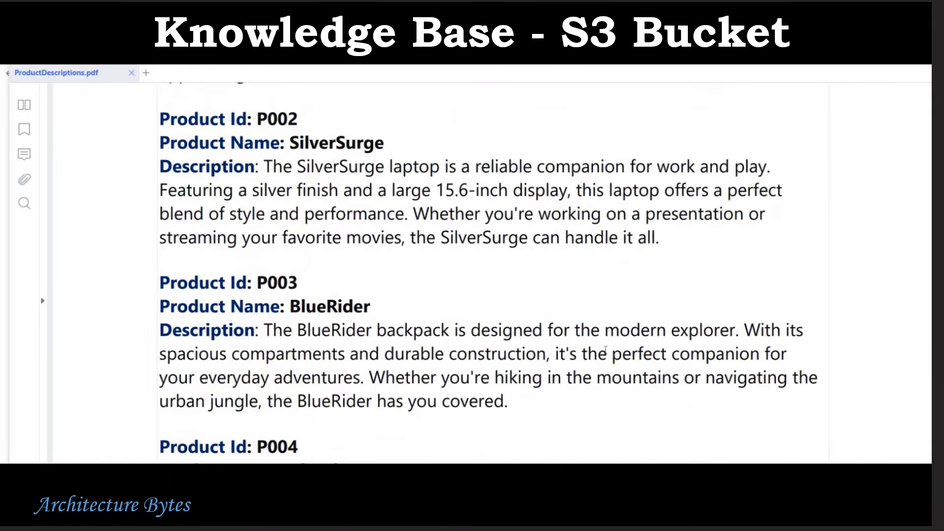
scroll(606, 349, down, 10)
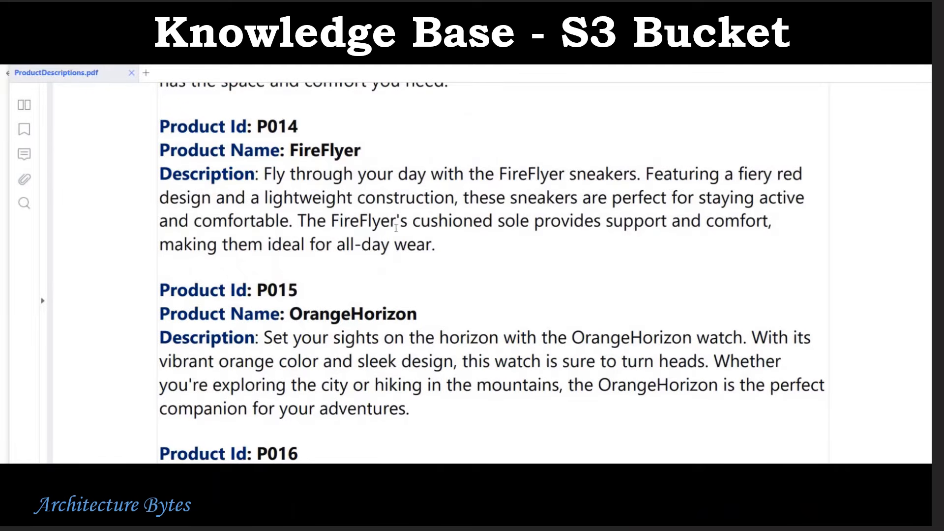
drag(287, 175, 433, 245)
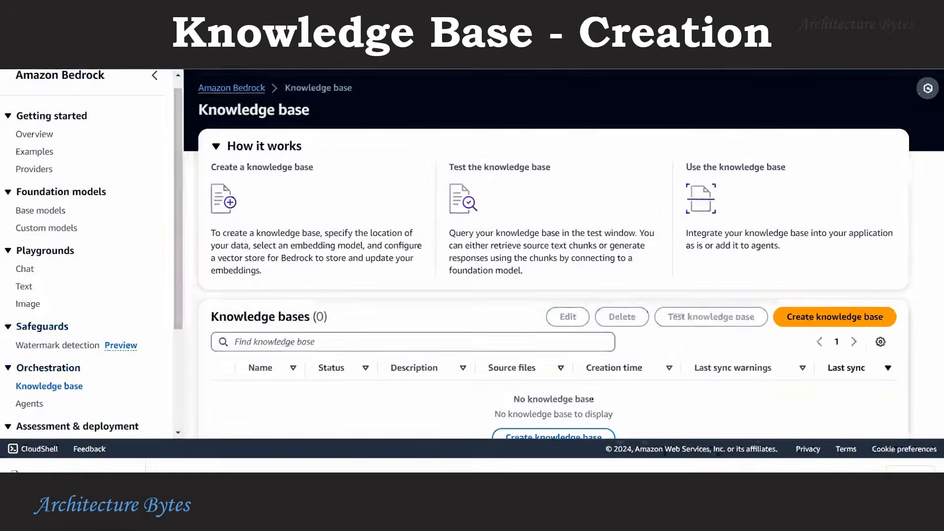
Start a new Bedrock knowledge base named knowledge-base-bytescommerce with a new service role, and continue to the data source setup
scroll(107, 319, down, 1)
scroll(107, 319, down, 1)
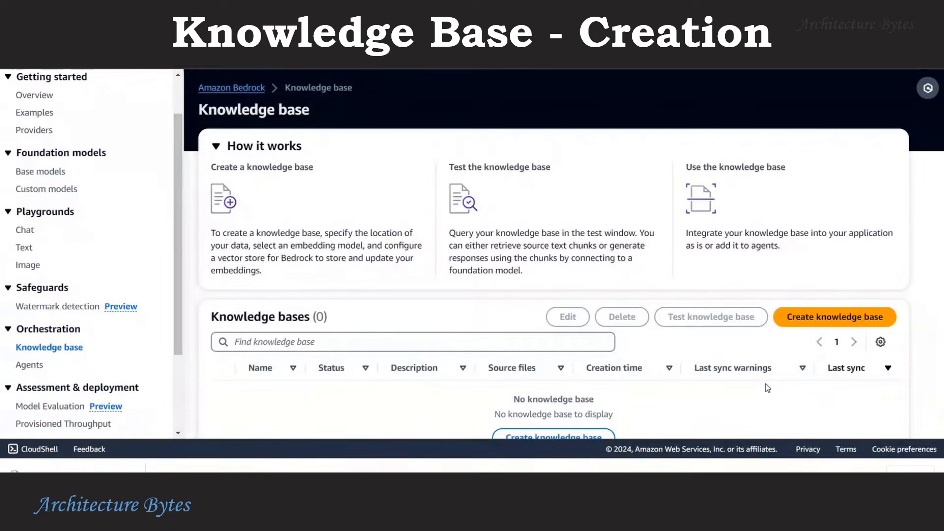
click(834, 319)
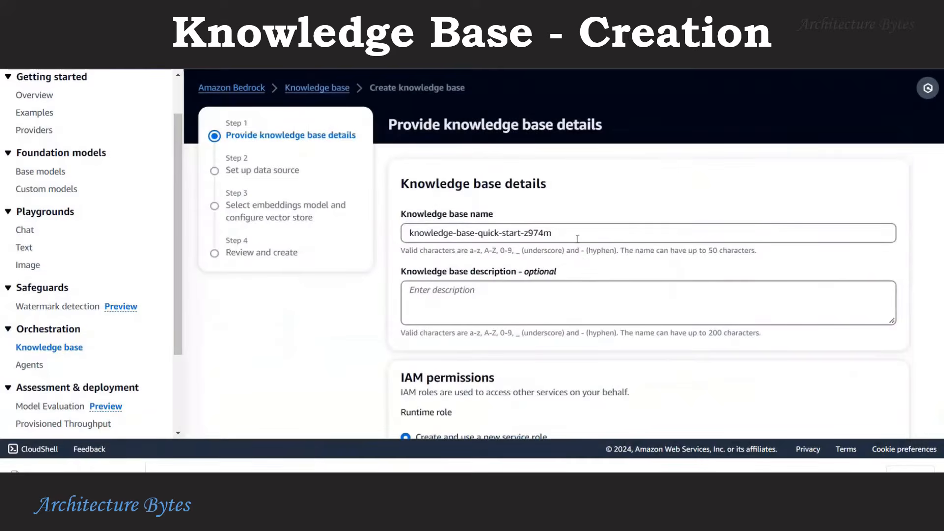
click(781, 233)
key(ctrl+shift+Left)
key(ctrl+shift+Left)
key(ctrl+shift+Left)
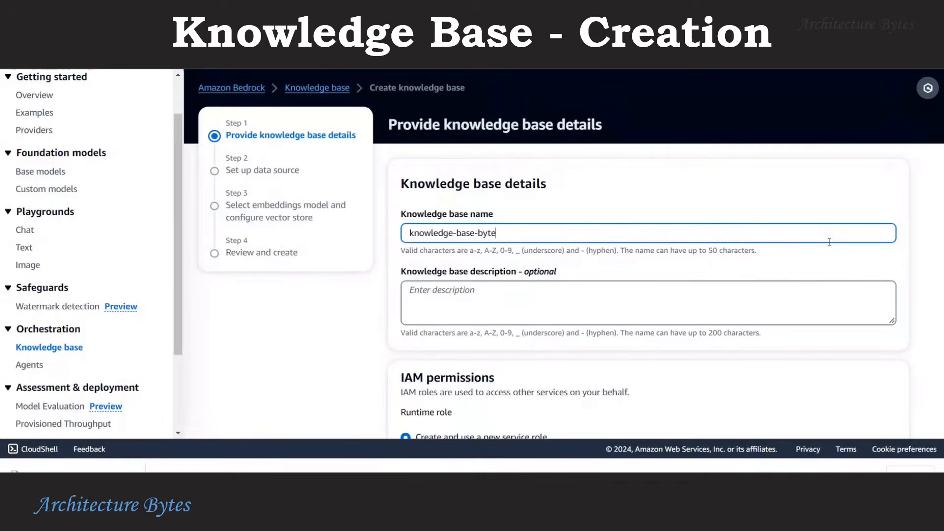
text(ommerce)
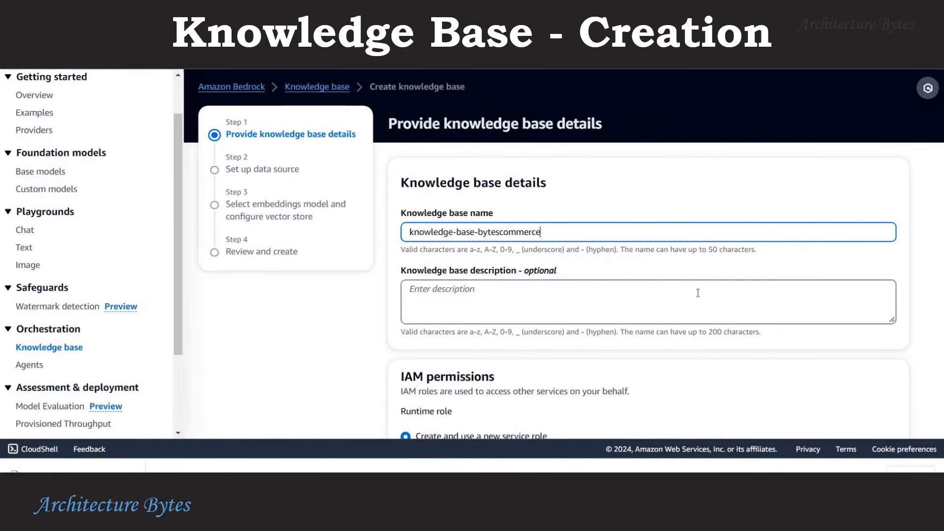
scroll(699, 294, down, 3)
scroll(699, 297, down, 3)
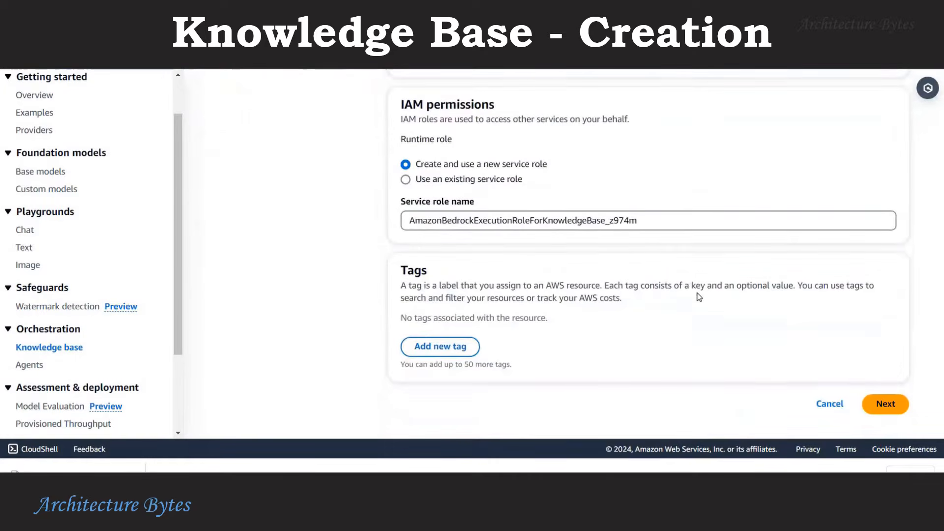
click(885, 405)
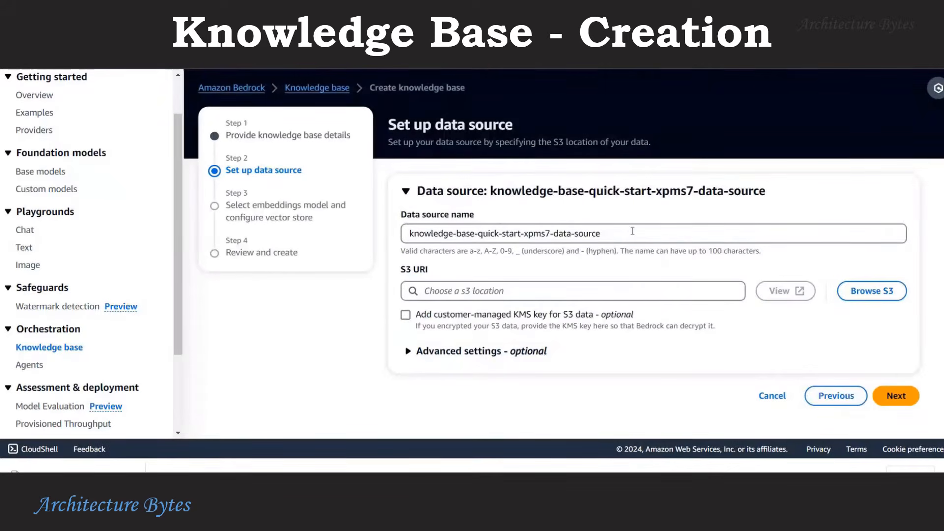
Name the data source knowledge-base-bytescommerce-data-source
click(550, 234)
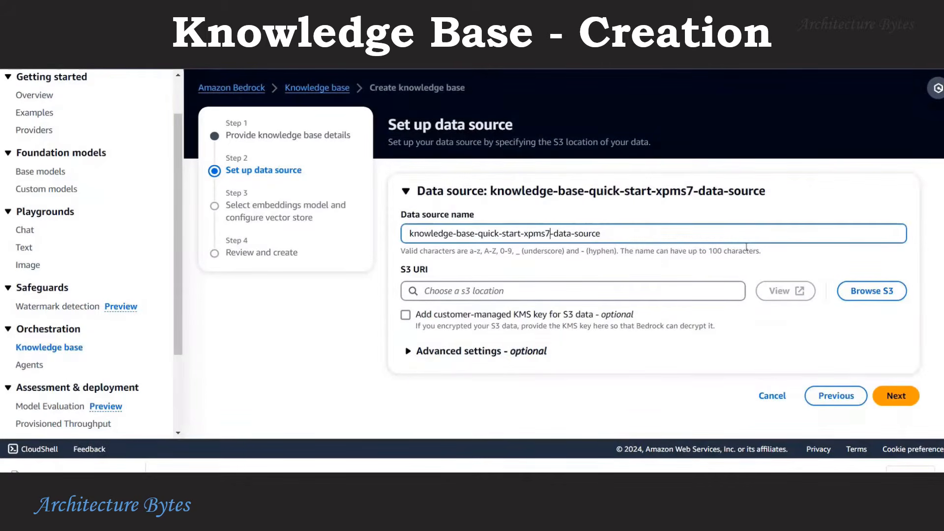
key(ctrl+shift+Left)
key(ctrl+shift+Left)
key(ctrl+shift+Left)
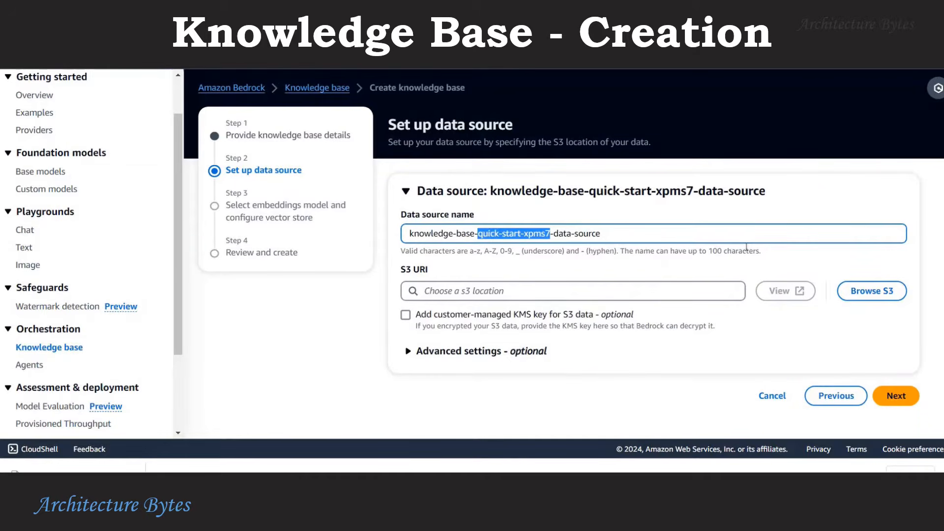
text(bytescomm)
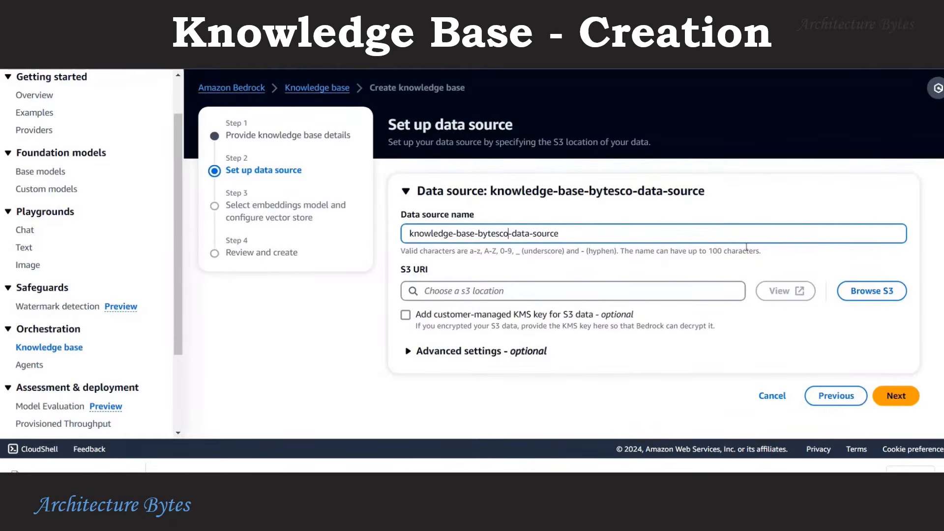
text(erce)
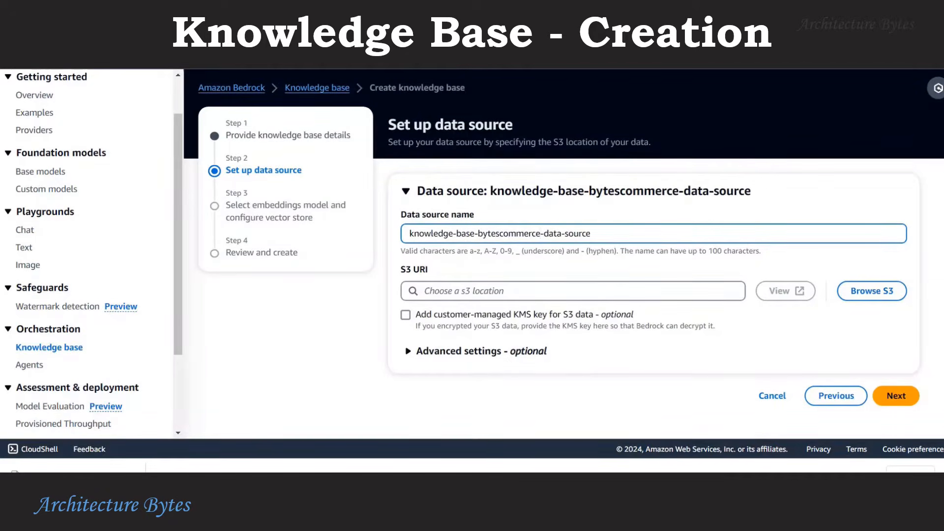
click(371, 310)
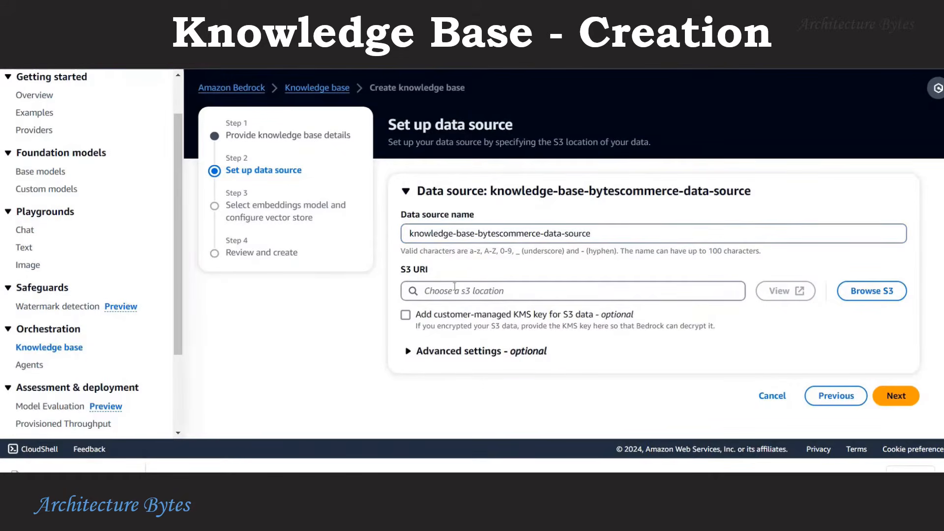
Set the data source's S3 URI to s3://bytescommerce-kb and continue to the embeddings model selection
click(520, 286)
text(s3://bytescommerce-kb)
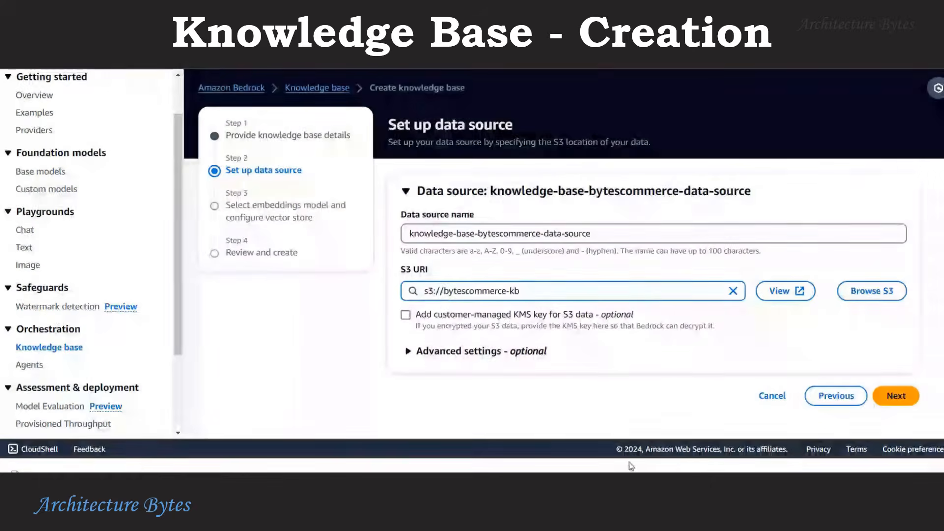
click(903, 397)
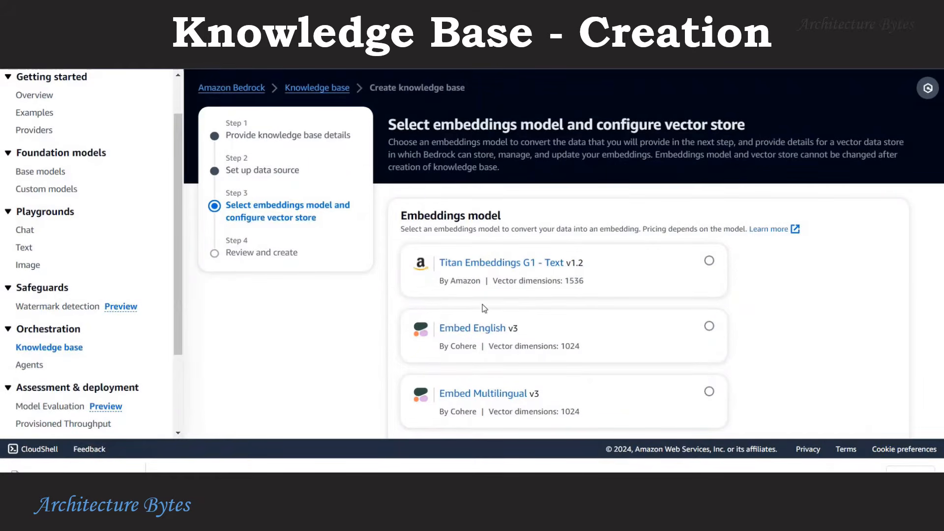
Choose the Titan Embeddings G1 - Text v1.2 model, keep the quick-create vector store option, and continue to the review
click(710, 261)
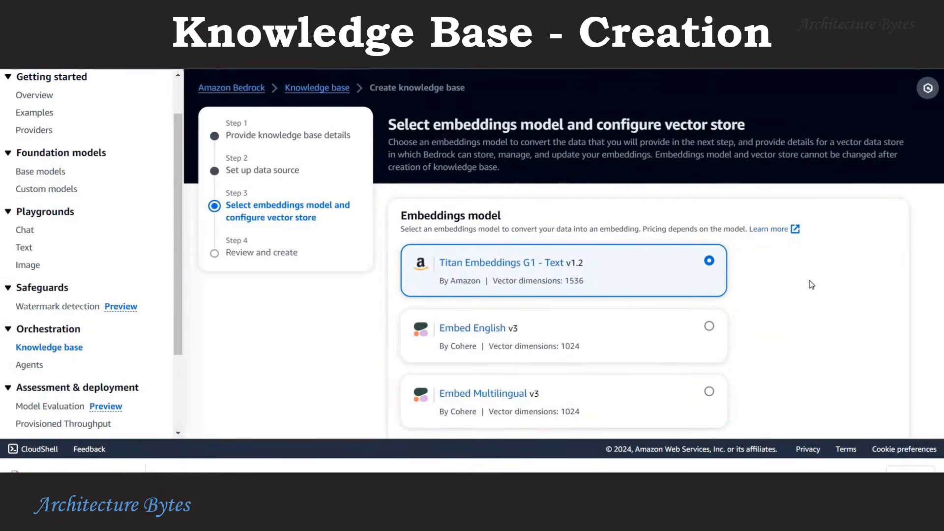
scroll(809, 282, down, 5)
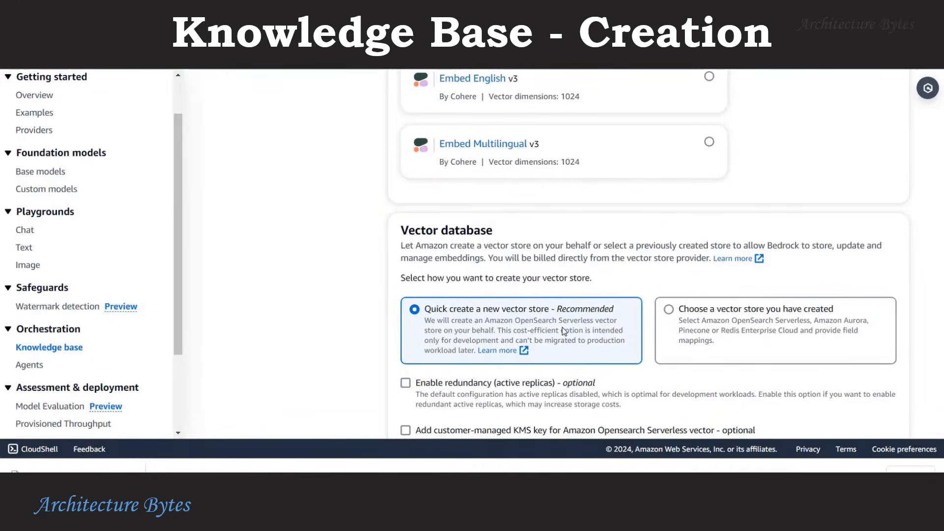
scroll(580, 327, down, 3)
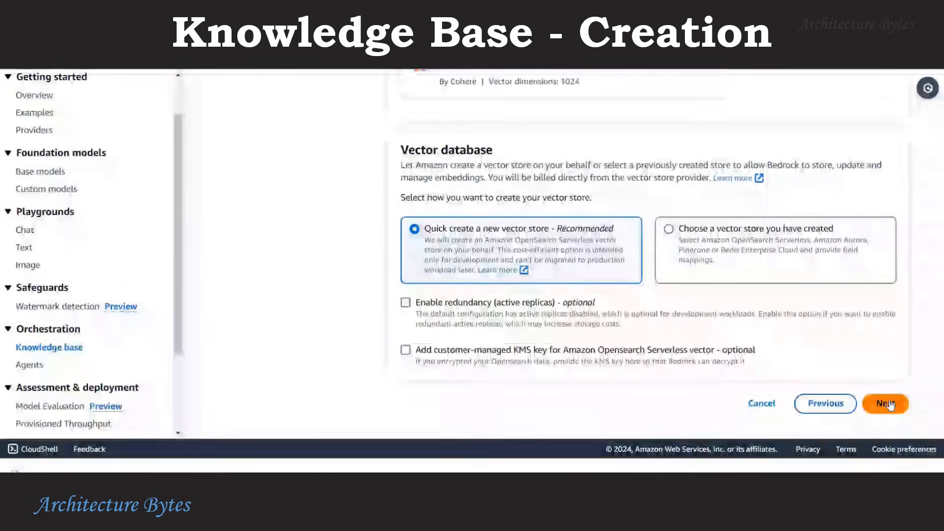
click(888, 404)
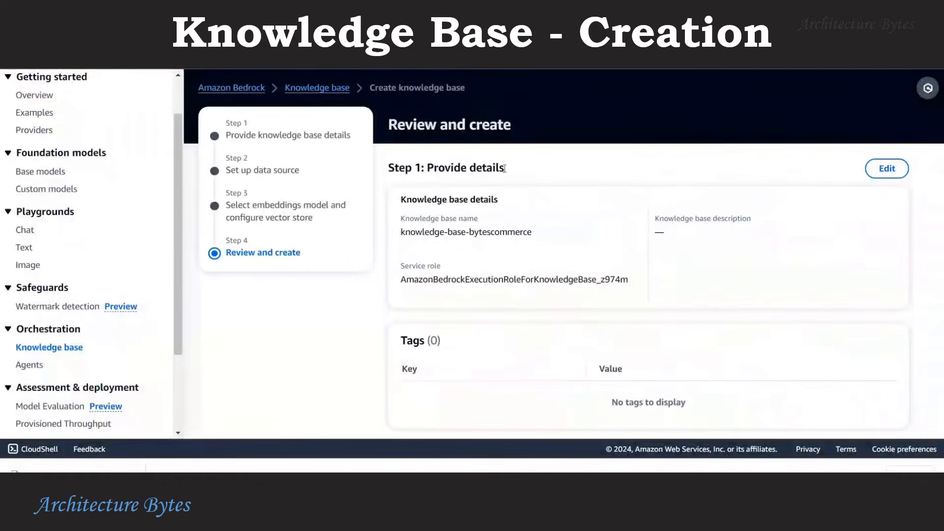
Review the data source, embeddings model and vector store settings, and create the knowledge base
scroll(704, 306, down, 5)
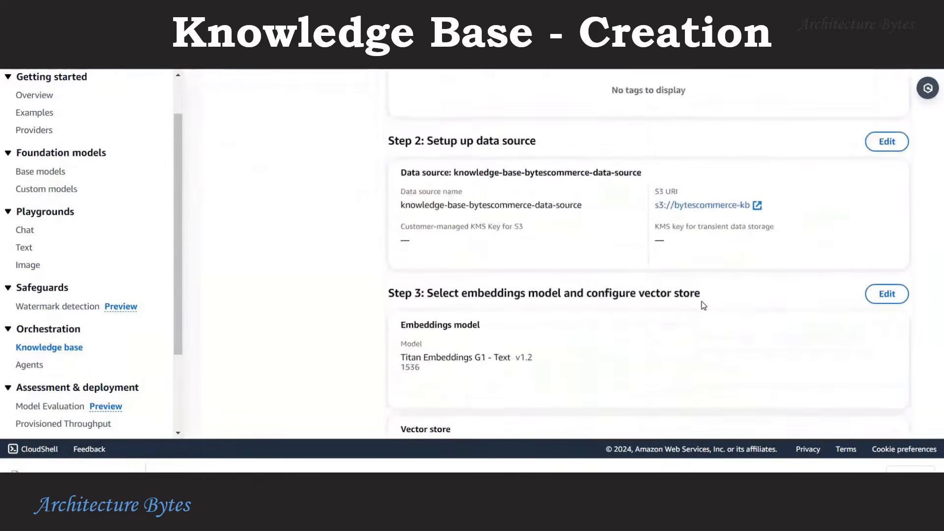
scroll(703, 306, down, 2)
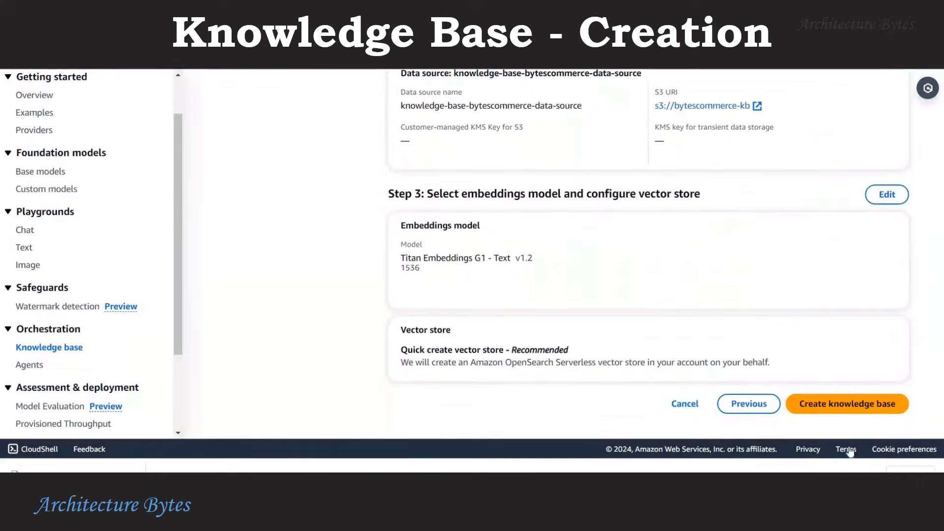
click(878, 409)
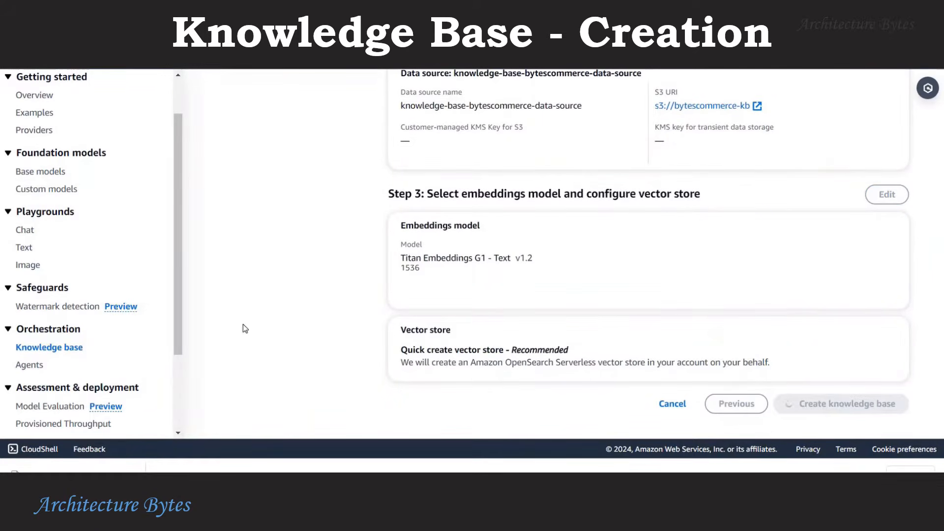
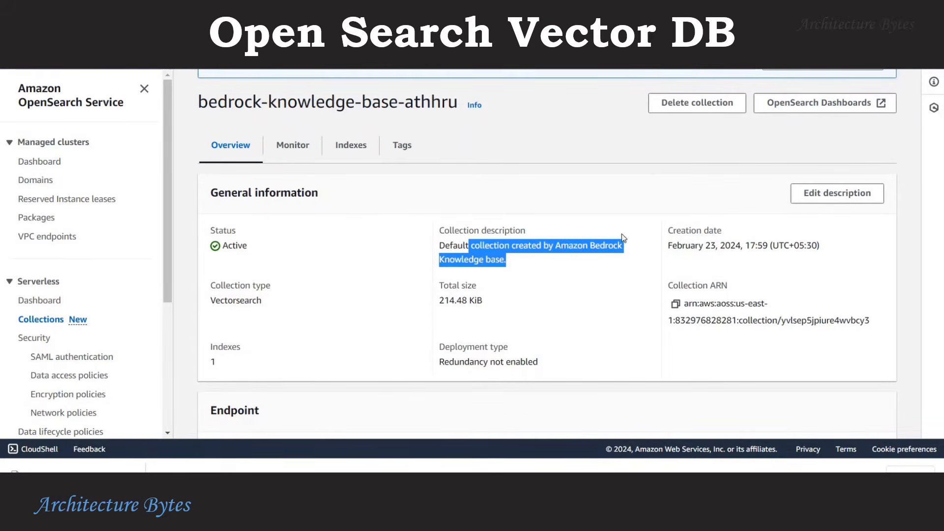
Examine the indexes of the knowledge base's OpenSearch Serverless collection and return to its overview
click(363, 149)
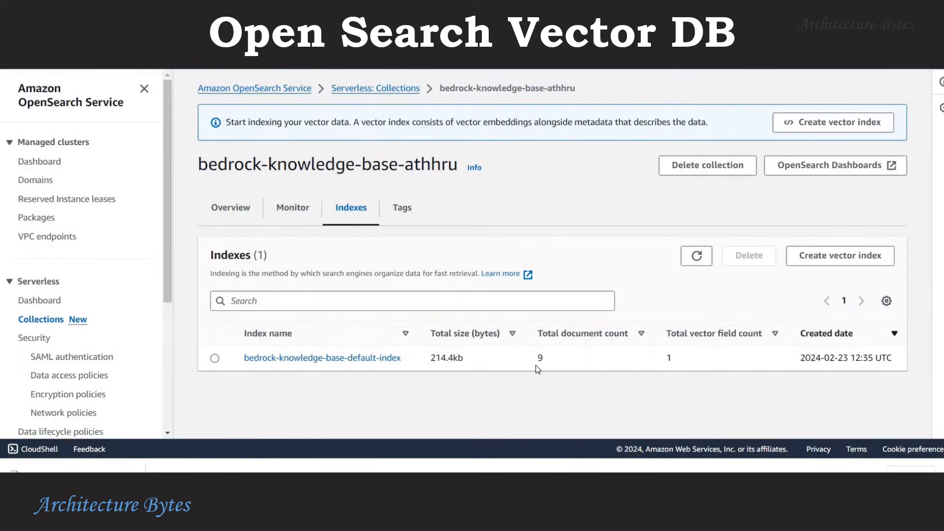
click(234, 209)
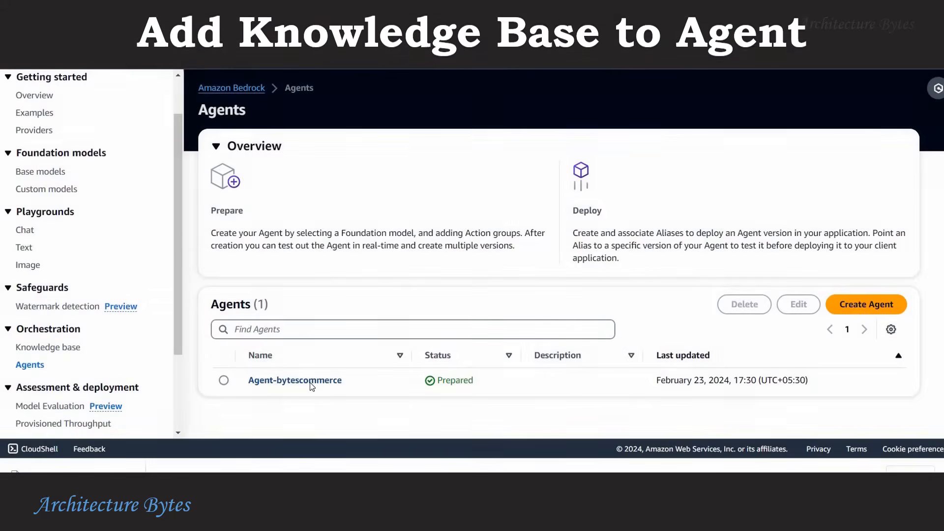
Open the working draft of Agent-bytescommerce in Amazon Bedrock and close its test chat
click(309, 382)
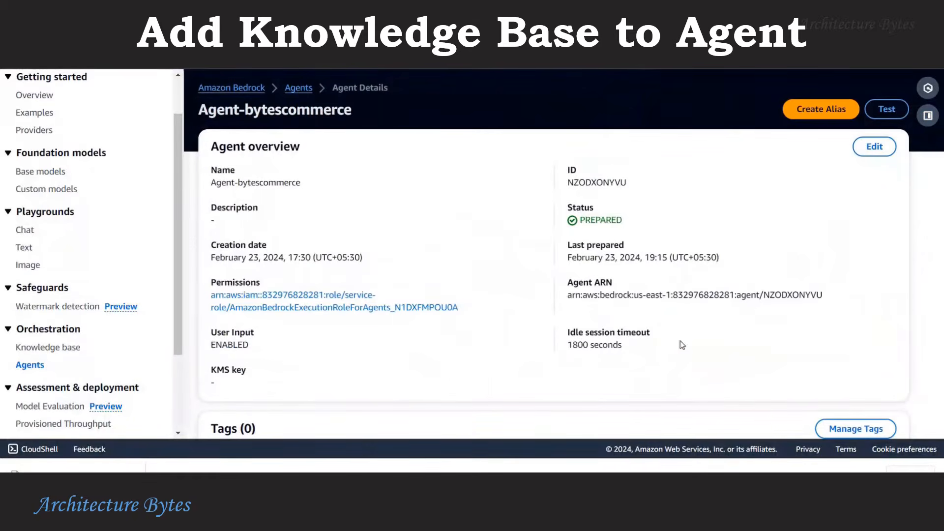
scroll(712, 345, down, 6)
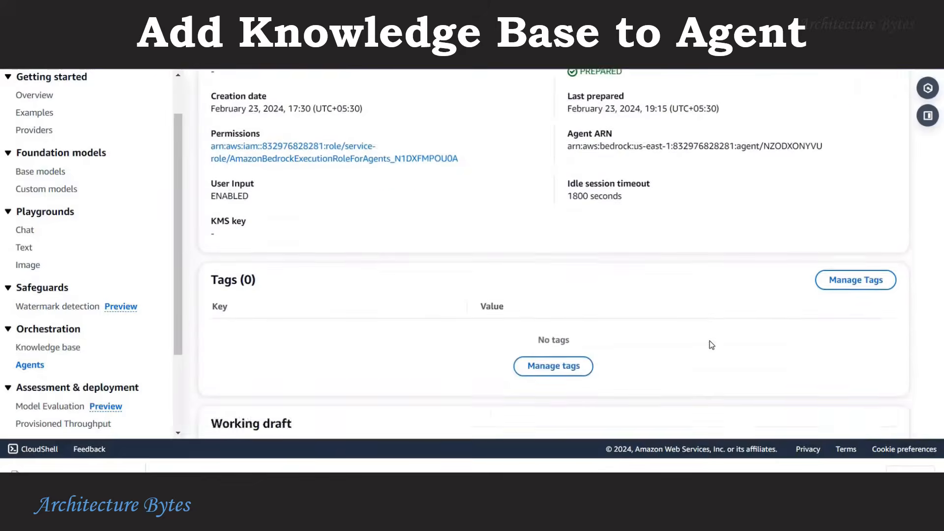
click(267, 311)
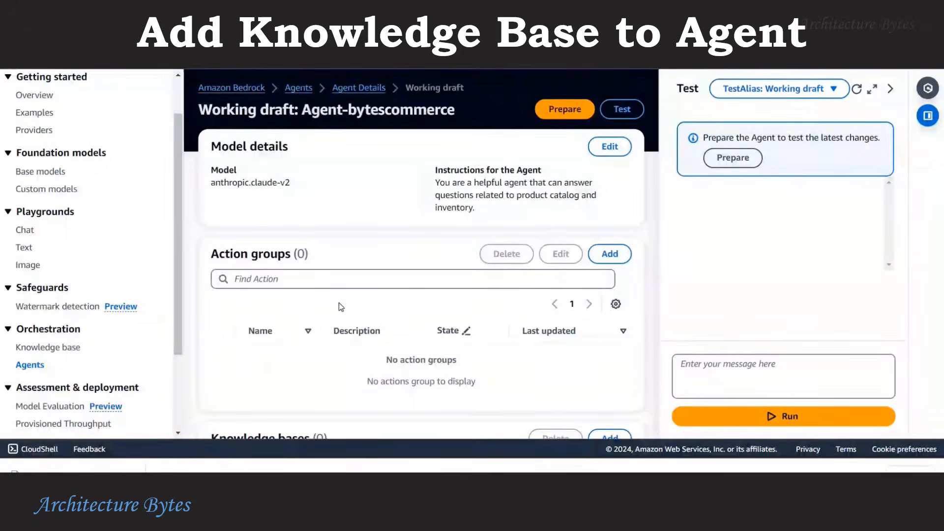
click(892, 87)
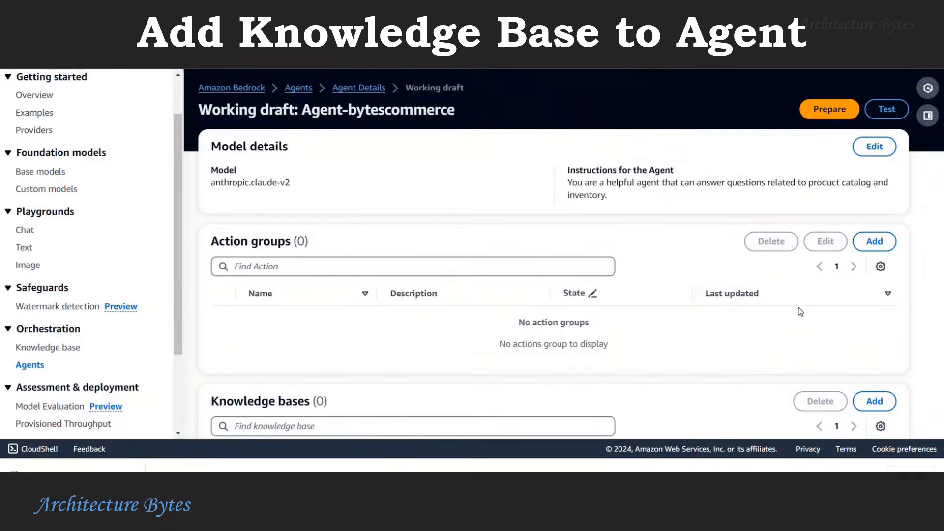
Start adding a knowledge base to the agent's working draft and select knowledge-base-bytescommerce
scroll(800, 311, down, 3)
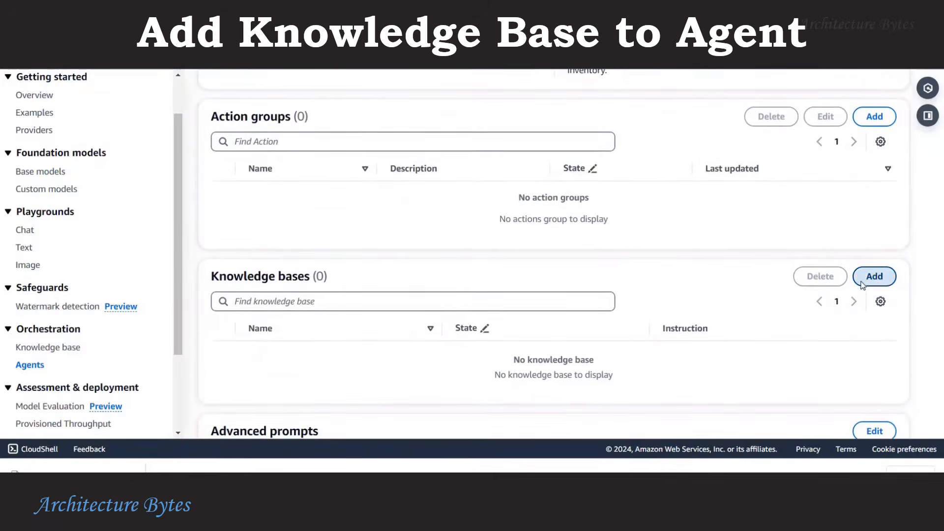
click(875, 280)
click(898, 90)
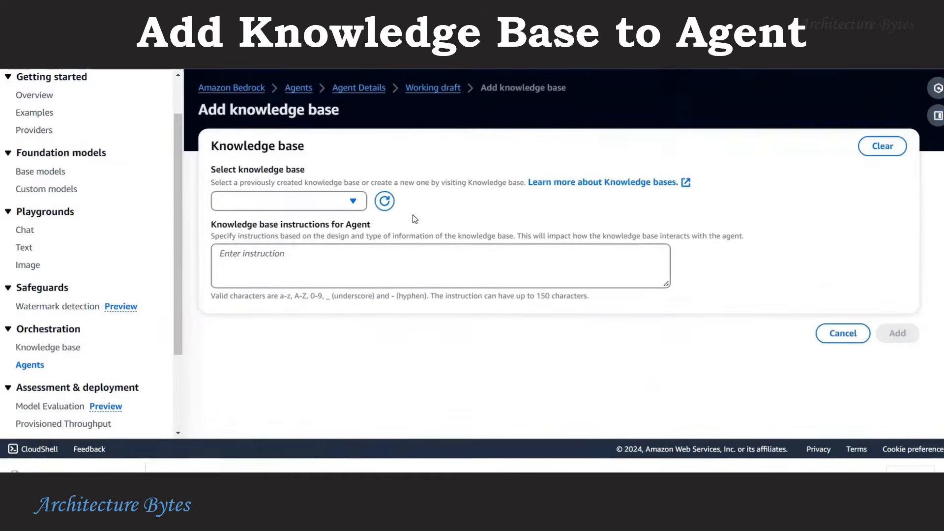
click(308, 202)
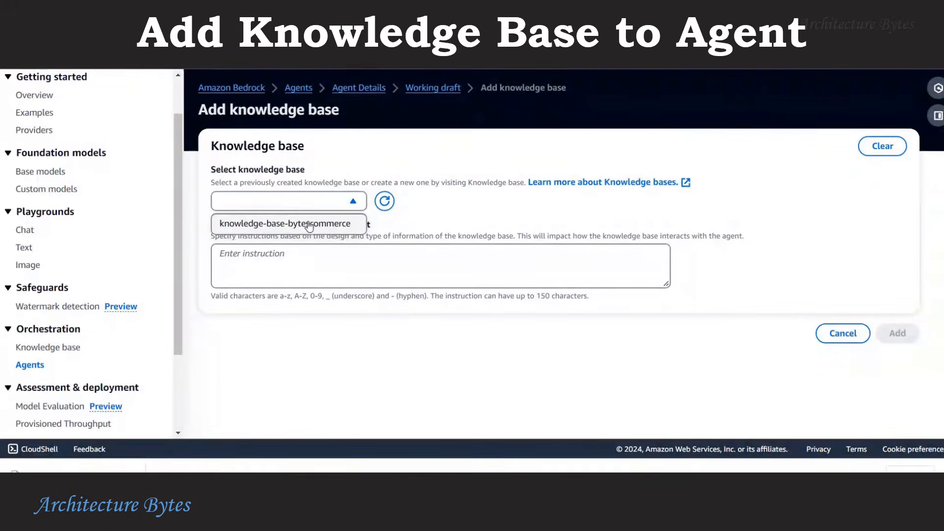
click(310, 225)
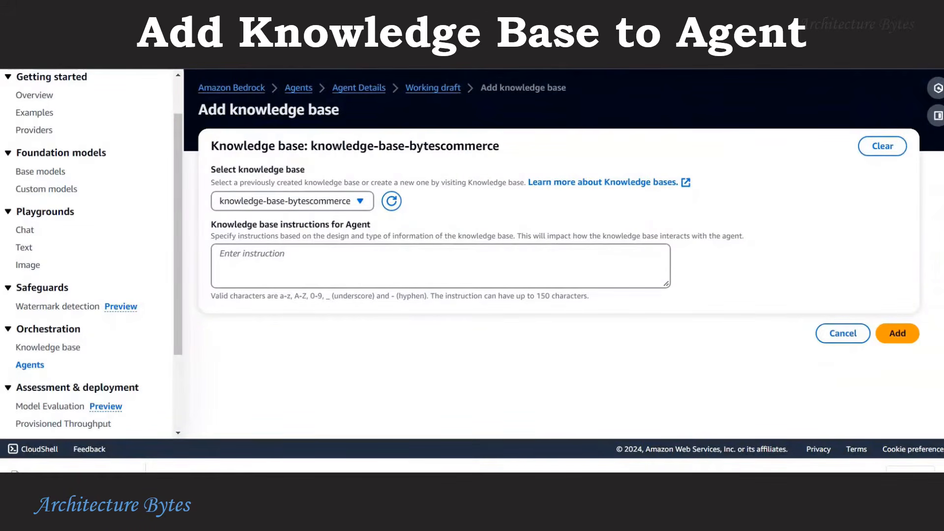
Enter agent instructions describing the catalog's products and attributes Product Id, Product Name, Type, Color, Weight, Size, Company, Price, and add the knowledge base
click(335, 273)
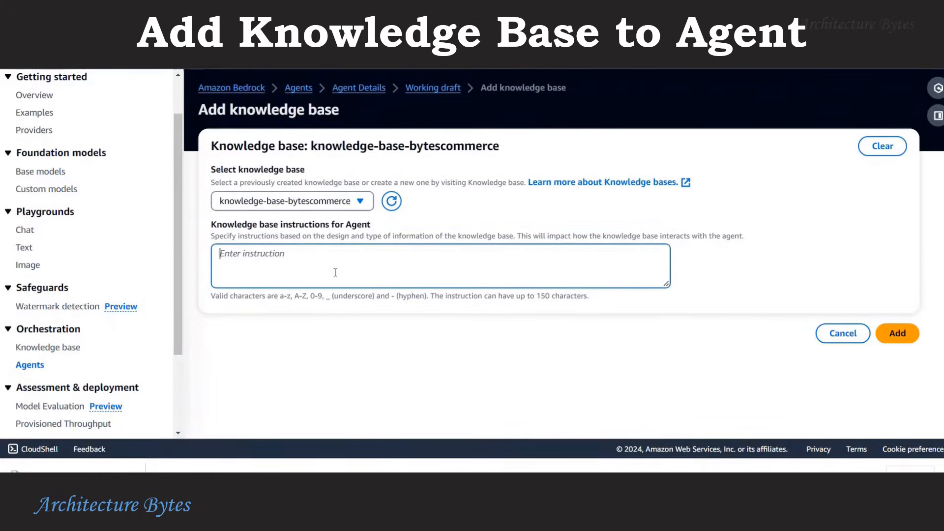
text(This knowledge base has list of products, their attributes and descriptions in product catalog. Each Product has attributes Product Id, Product Name, Type, Color, Weight, Size, Company, Price)
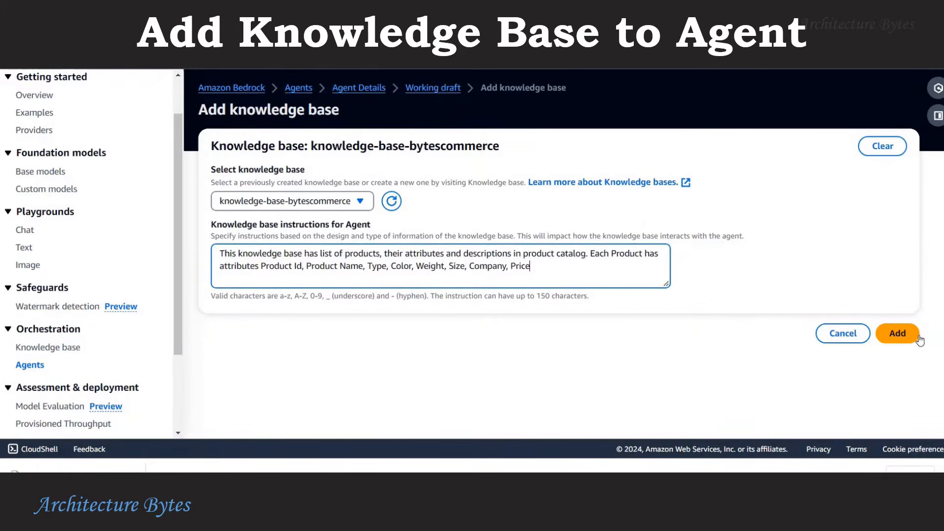
click(906, 336)
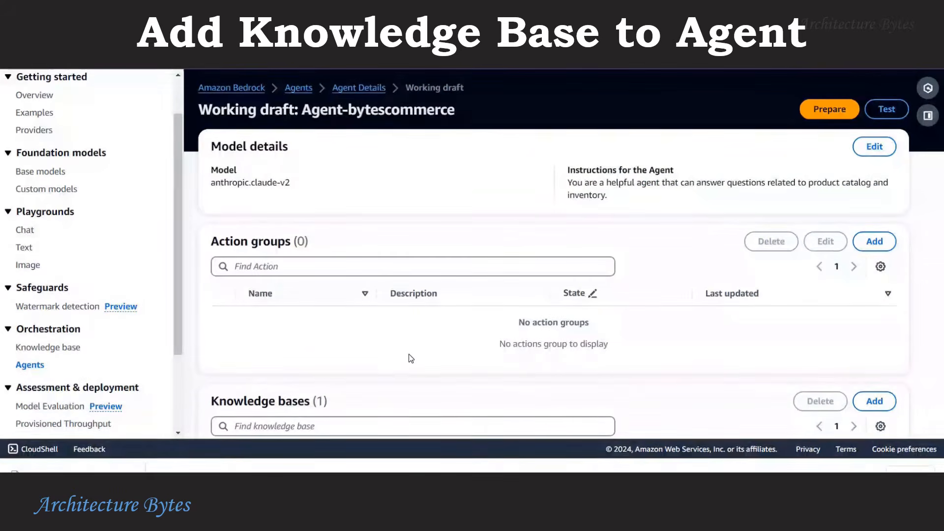
scroll(412, 355, down, 3)
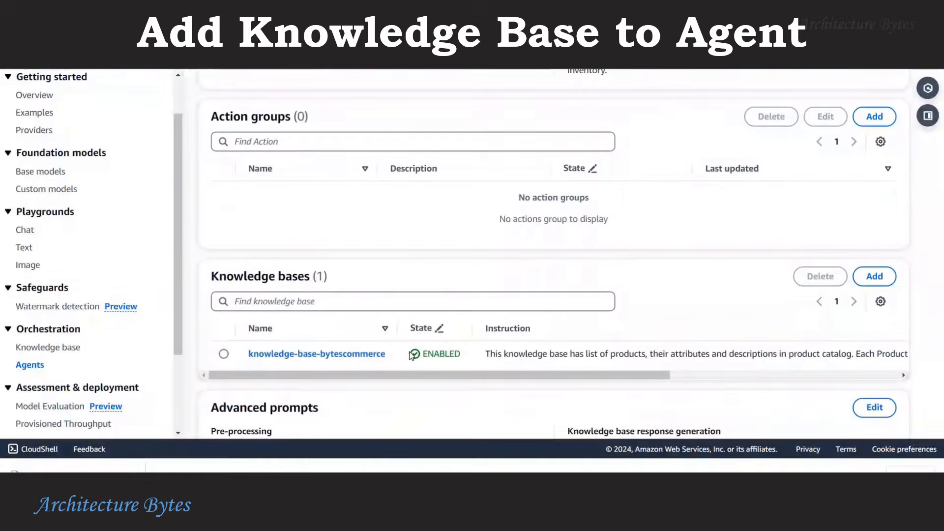
scroll(412, 355, up, 3)
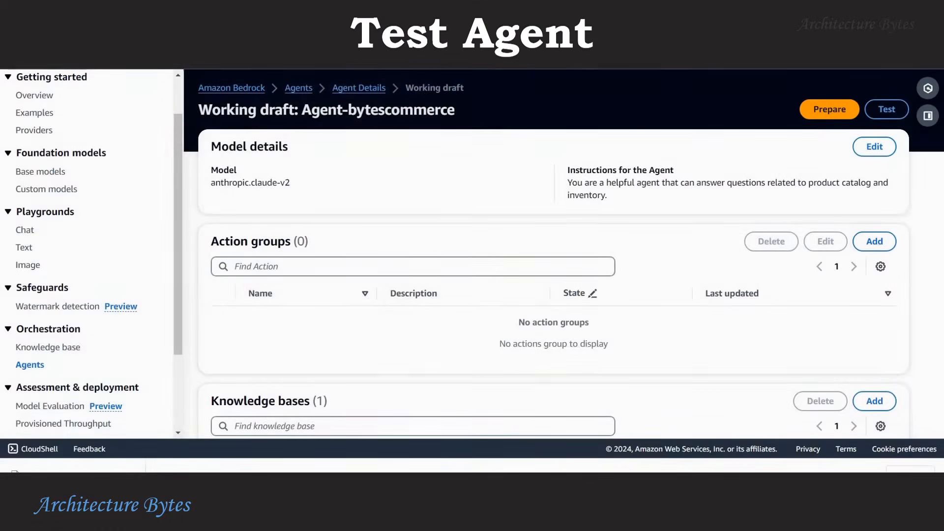
Prepare the agent and ask in its test chat "What are the products available in our Product Catalog?"
click(830, 109)
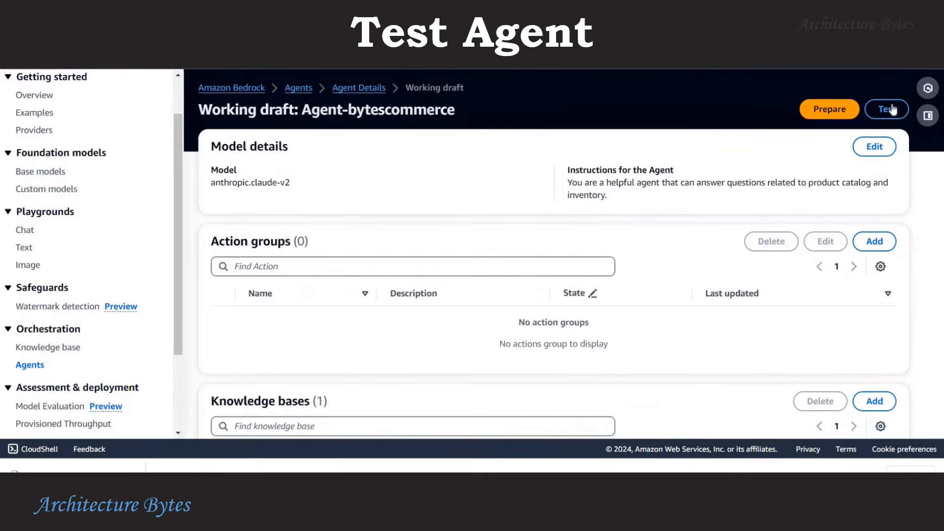
click(748, 374)
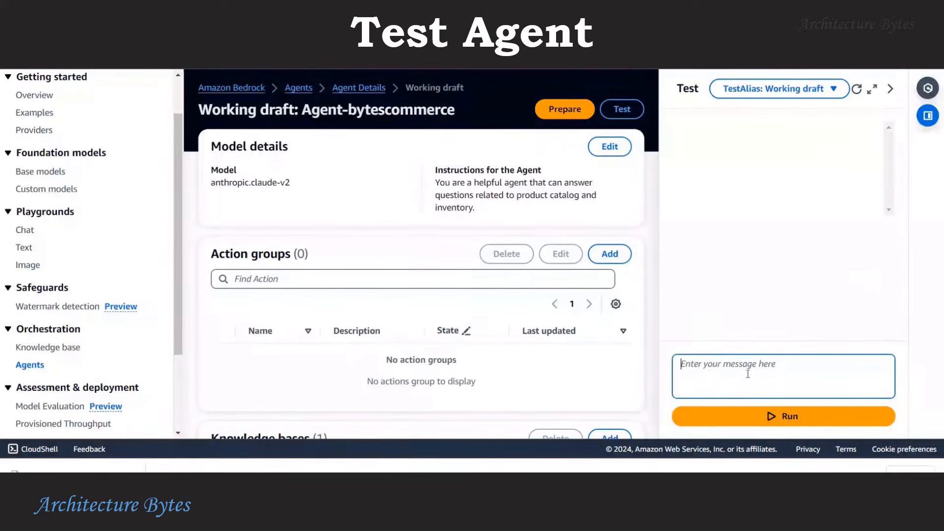
text(What tre the products available)
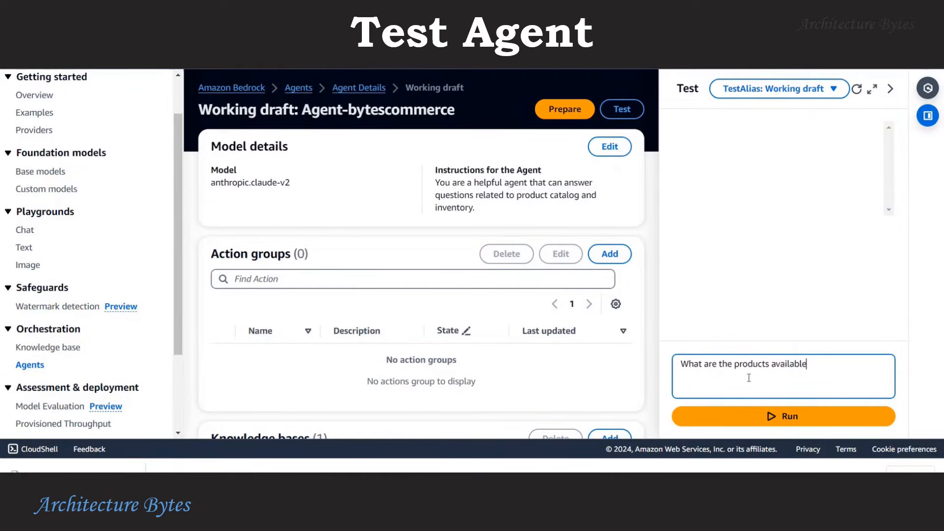
text( in our Produ)
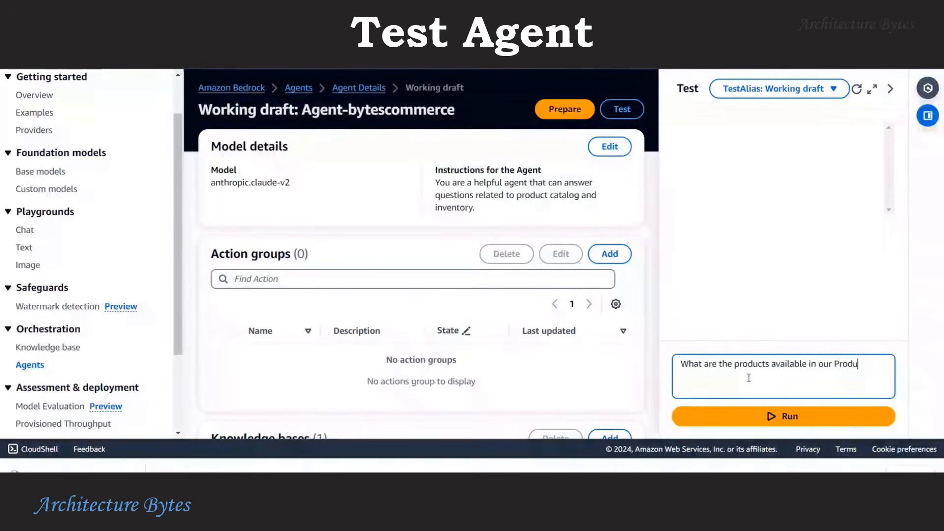
text(ct Catalog?)
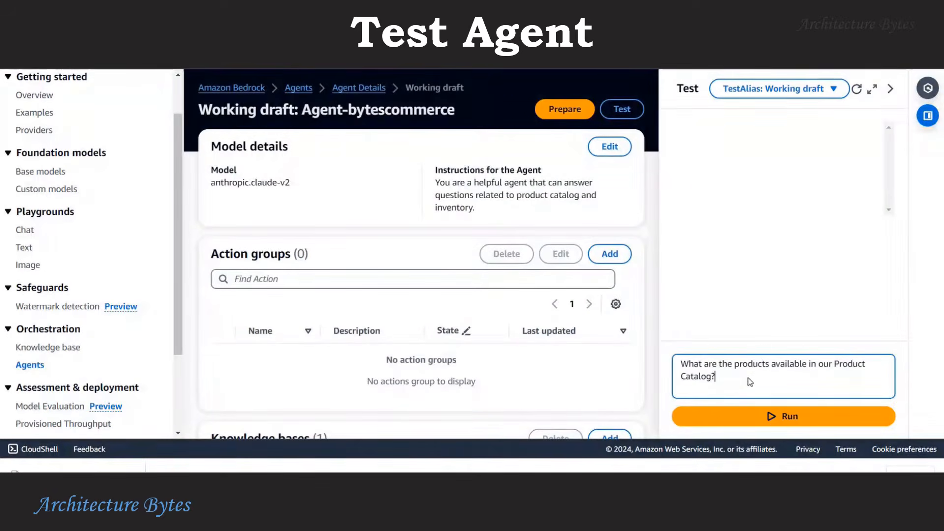
key(Return)
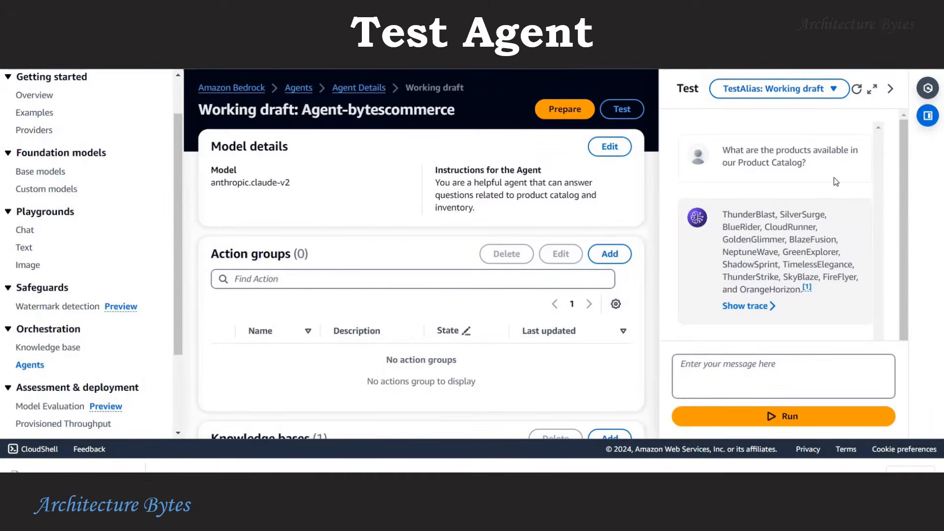
Check the source cited in the agent's answer and open Trace Step 1 of its pre-processing trace
click(807, 288)
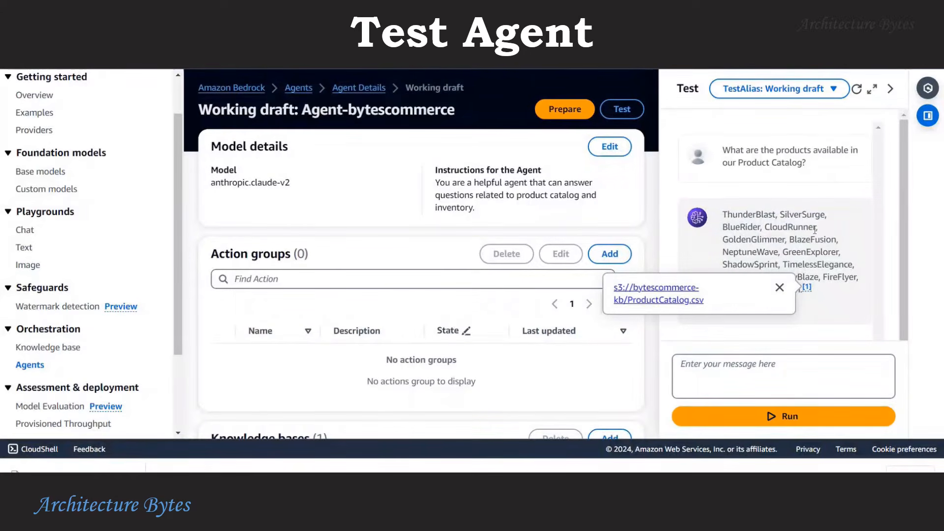
click(808, 241)
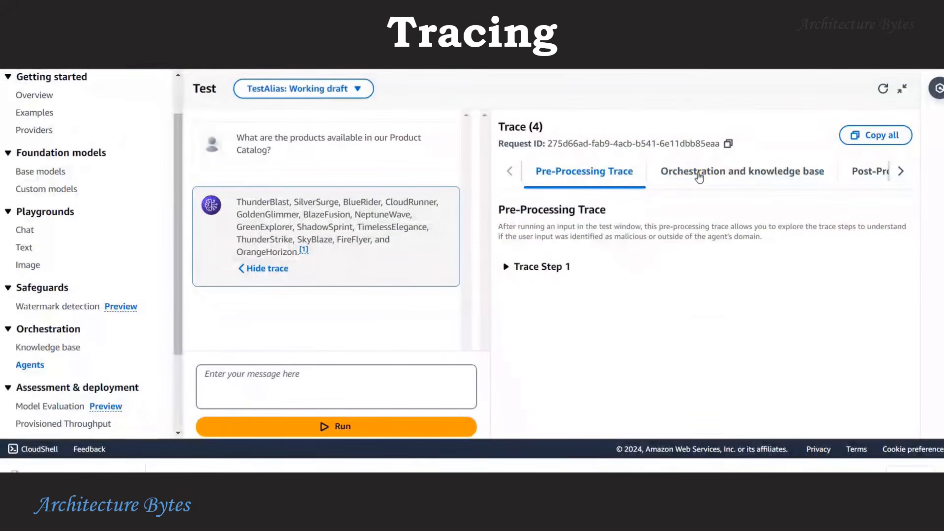
click(699, 173)
click(606, 171)
click(539, 266)
Examine the pre-processing trace for the user's input and the rationale in the model's parsed response
scroll(698, 359, down, 5)
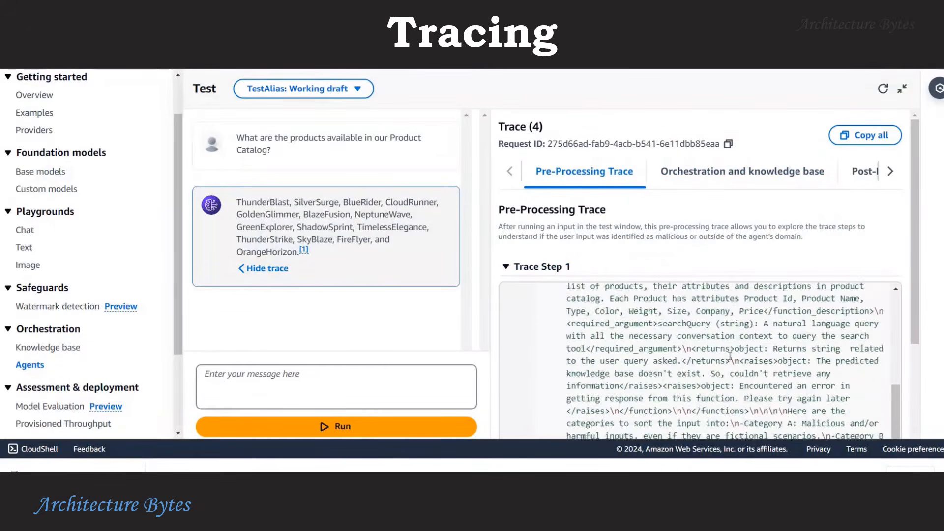
scroll(730, 355, down, 5)
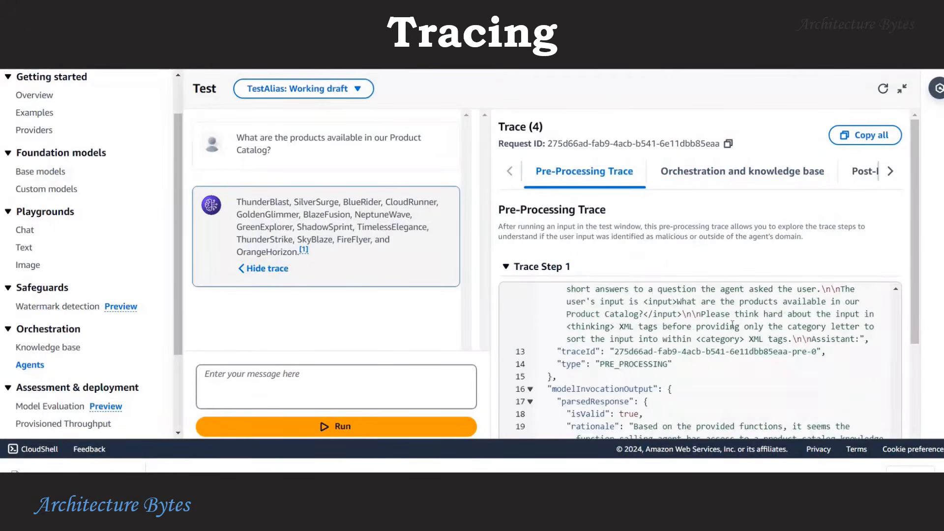
scroll(733, 323, up, 2)
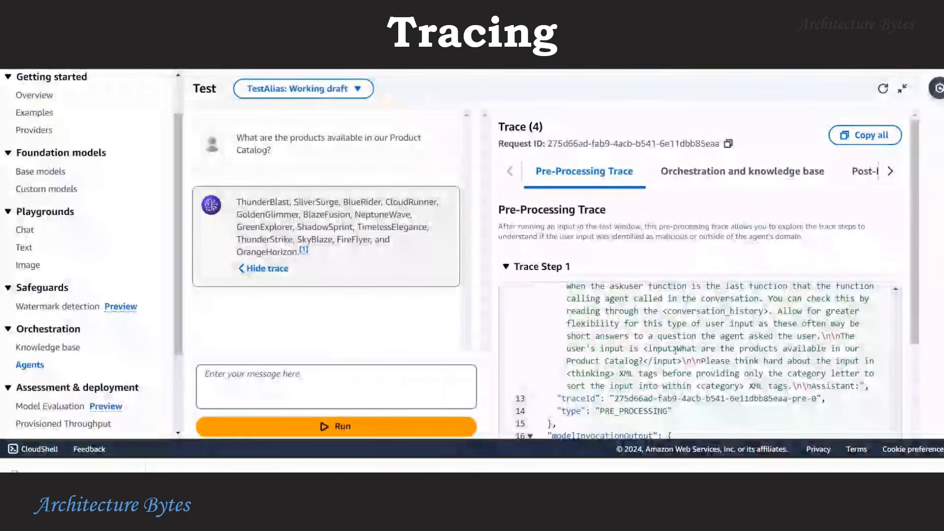
drag(677, 348, 640, 361)
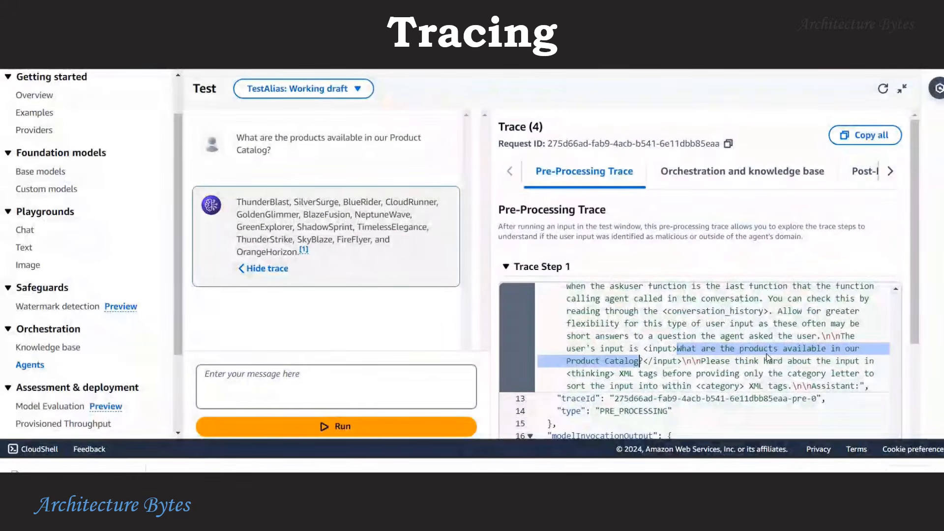
scroll(769, 357, down, 2)
scroll(768, 358, down, 3)
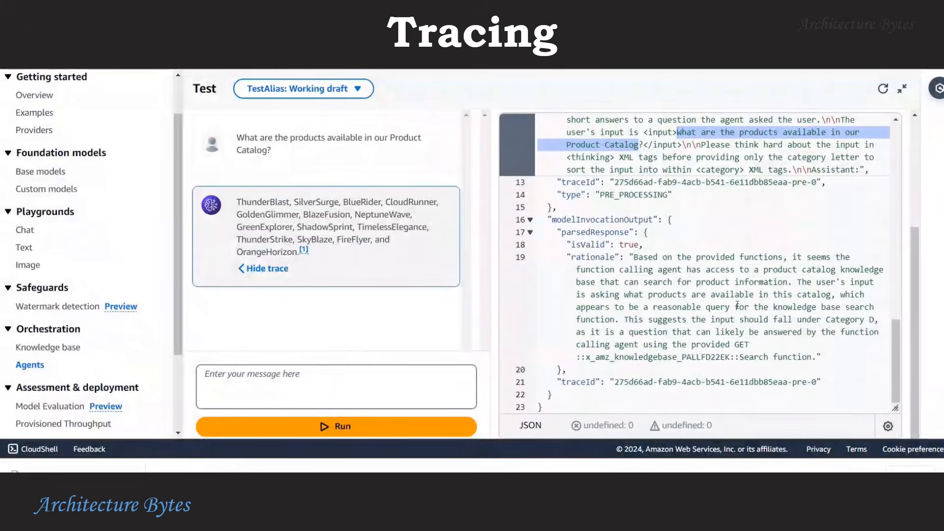
click(599, 259)
double_click(599, 257)
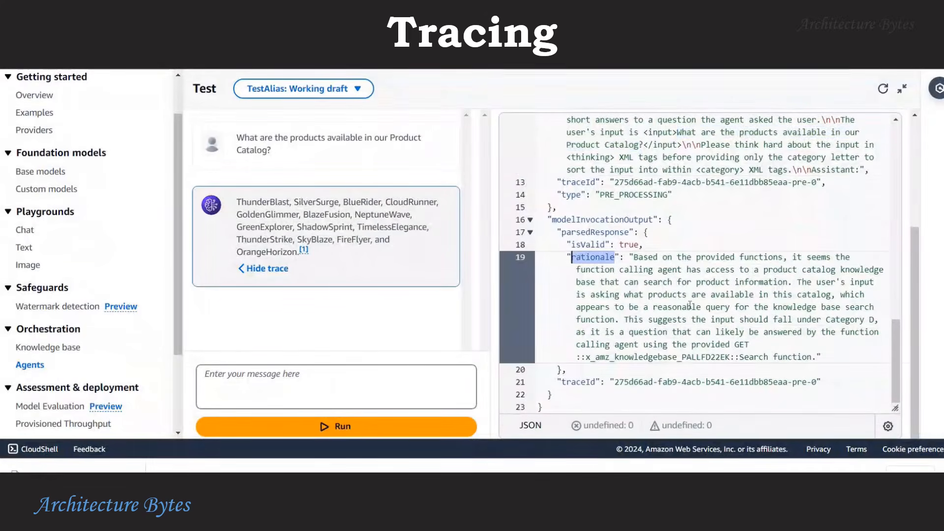
scroll(690, 304, up, 8)
scroll(690, 305, up, 10)
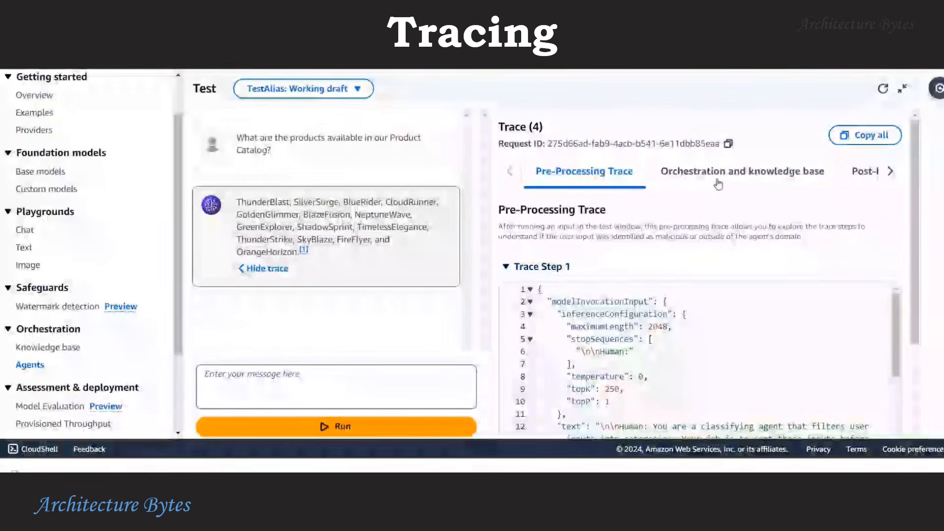
Examine Trace Step 2 of the orchestration and knowledge base trace, including its rationale, knowledge base lookup and retrieved S3 references
click(662, 172)
click(507, 287)
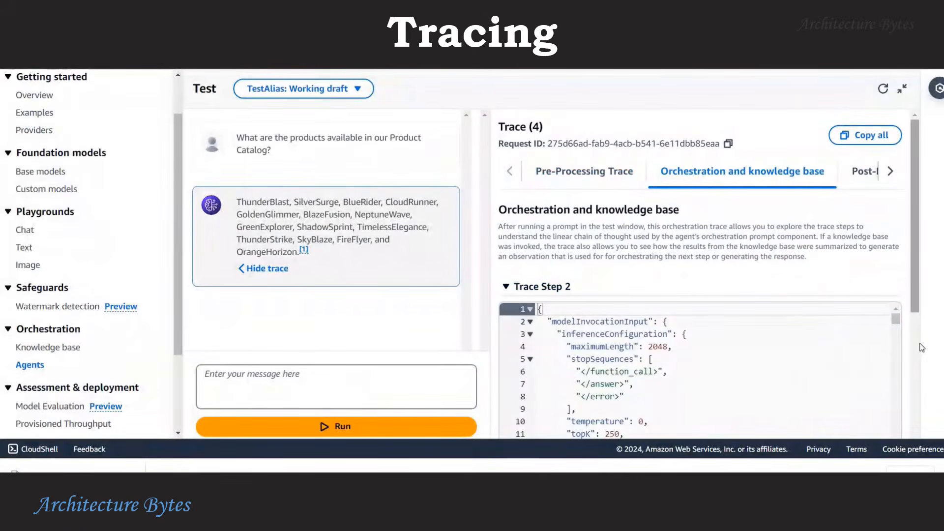
scroll(905, 258, down, 2)
drag(899, 220, 900, 428)
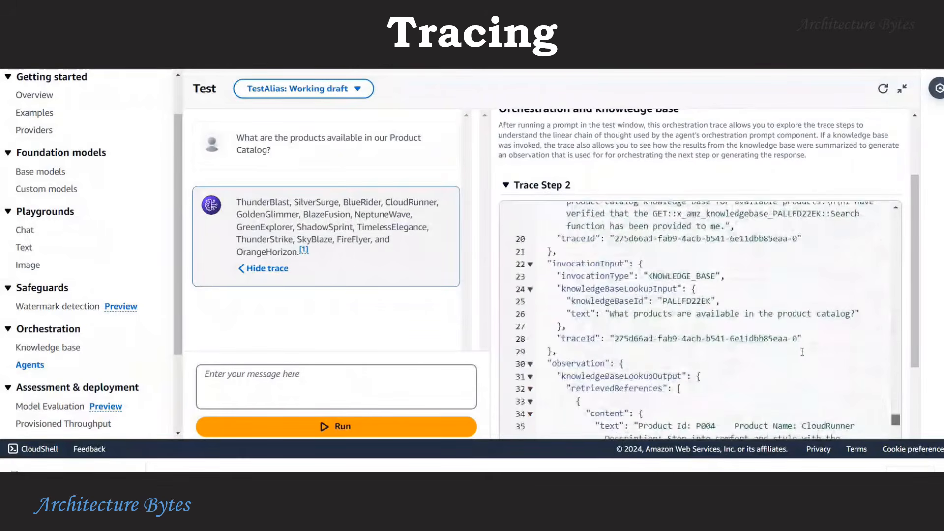
scroll(804, 355, up, 1)
scroll(803, 355, up, 1)
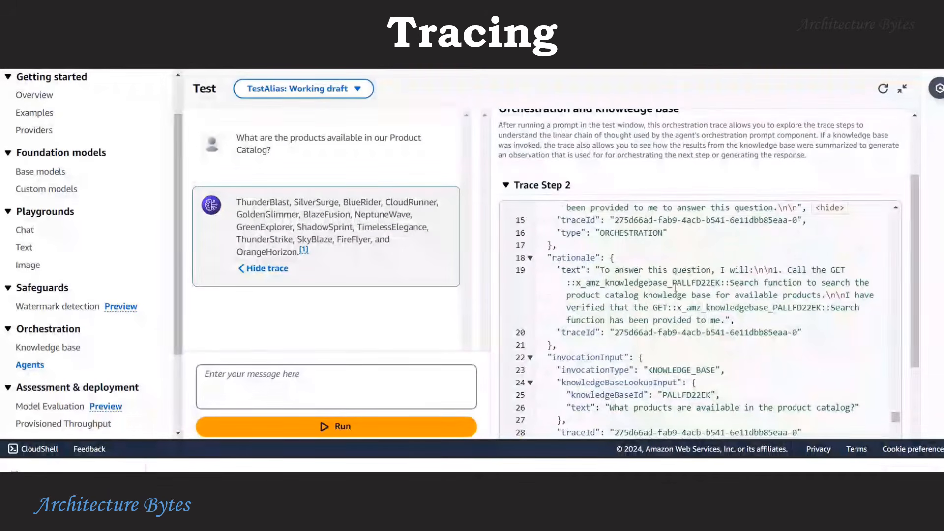
scroll(803, 325, down, 12)
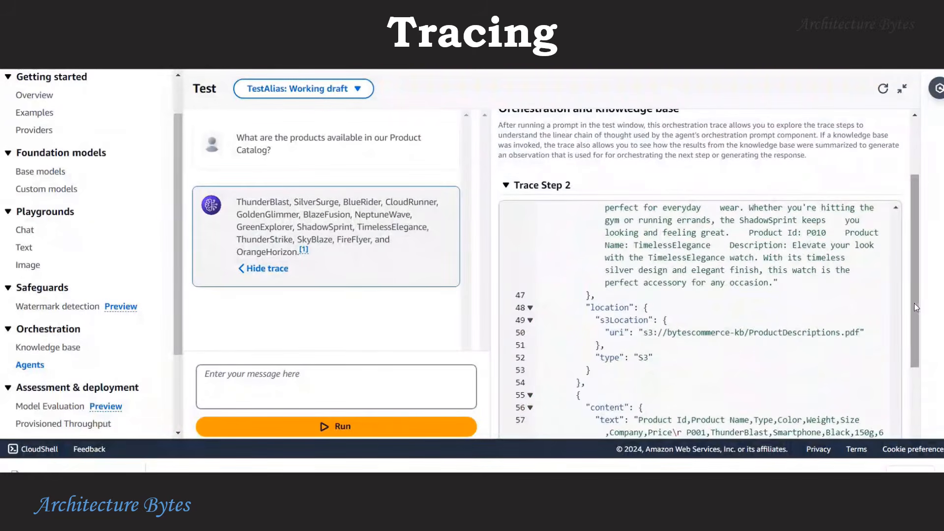
scroll(919, 197, up, 2)
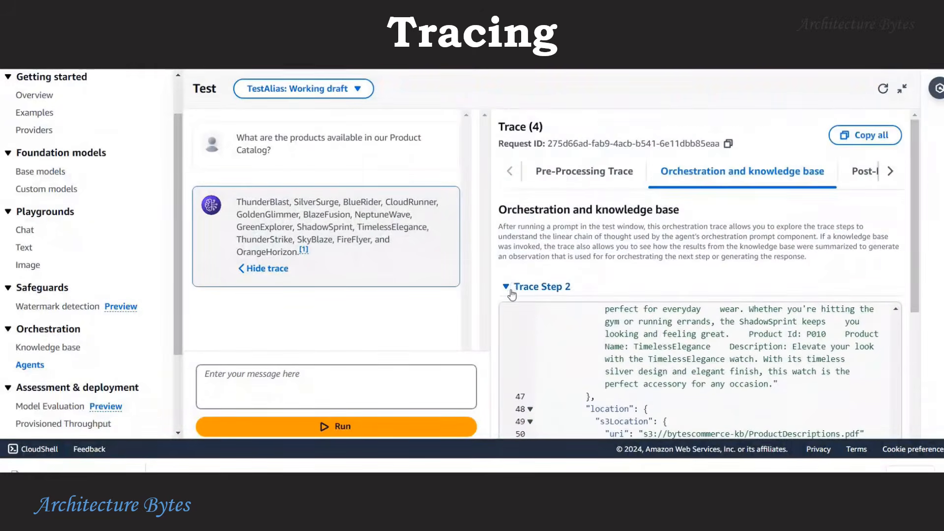
click(560, 169)
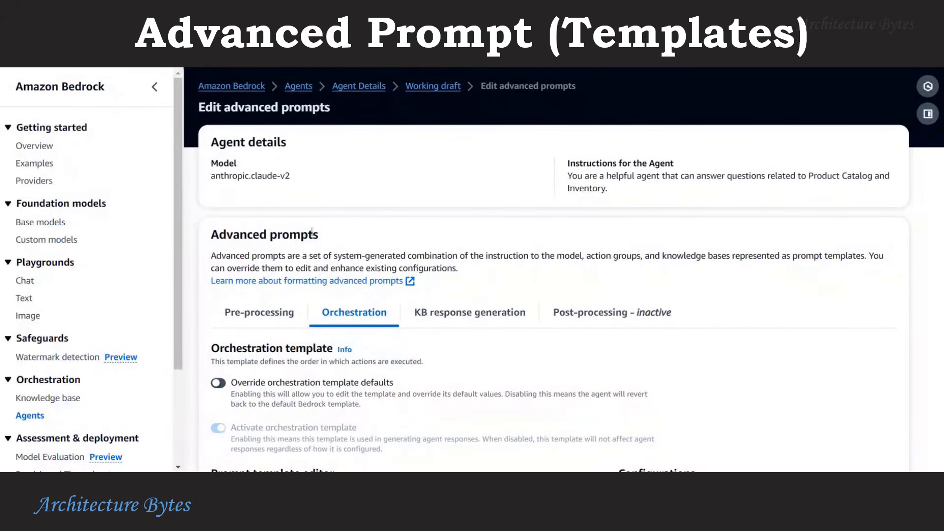
Read the advanced prompts description and look through the pre-processing, orchestration, KB response generation and post-processing templates
drag(407, 261, 571, 260)
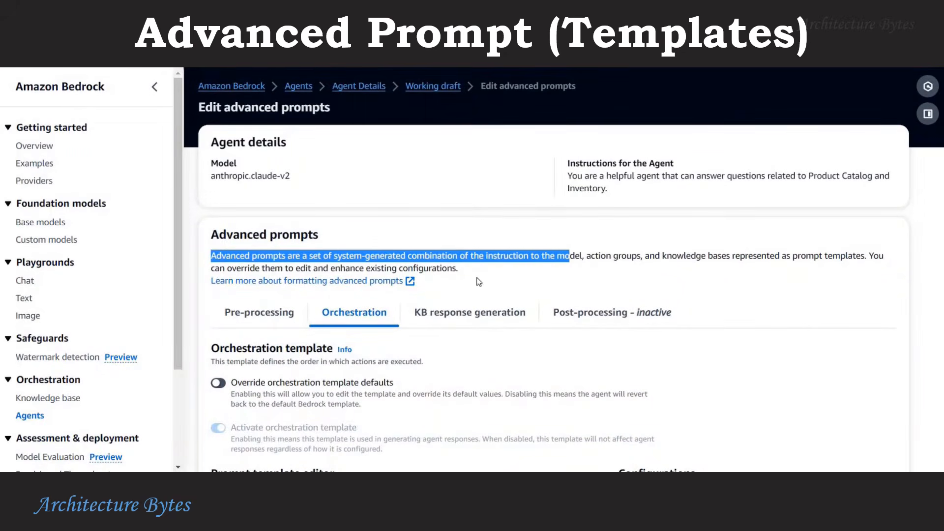
click(188, 280)
drag(226, 268, 442, 268)
click(251, 315)
click(367, 315)
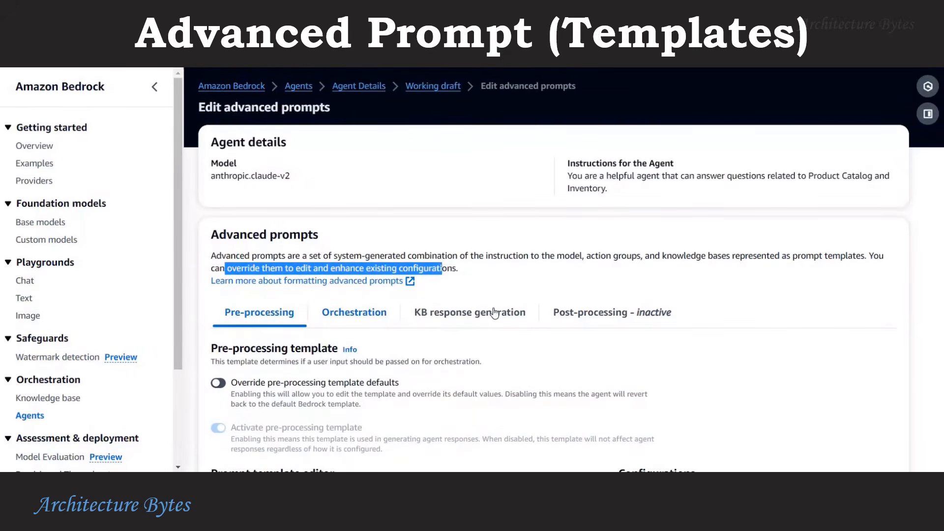
click(494, 313)
click(595, 313)
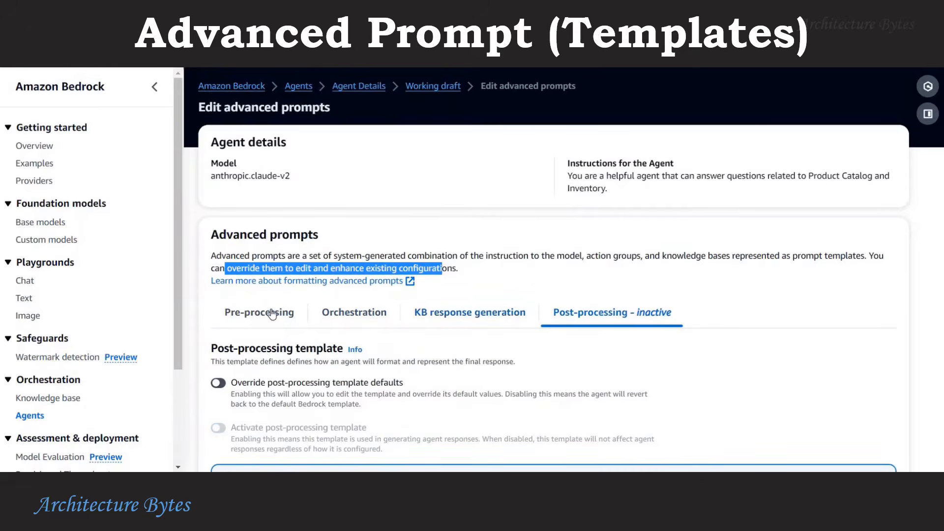
Return to the pre-processing template and read the description of what it determines
scroll(272, 315, down, 2)
click(258, 254)
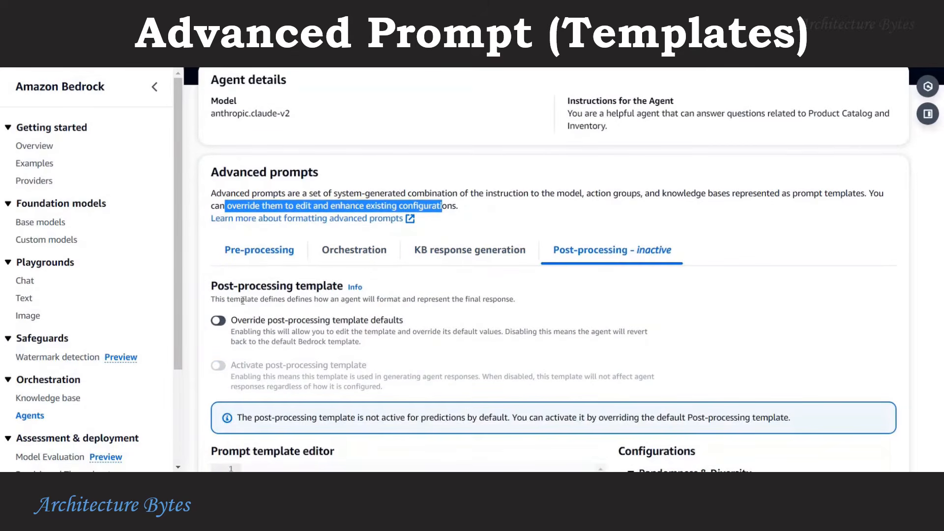
drag(264, 299, 491, 298)
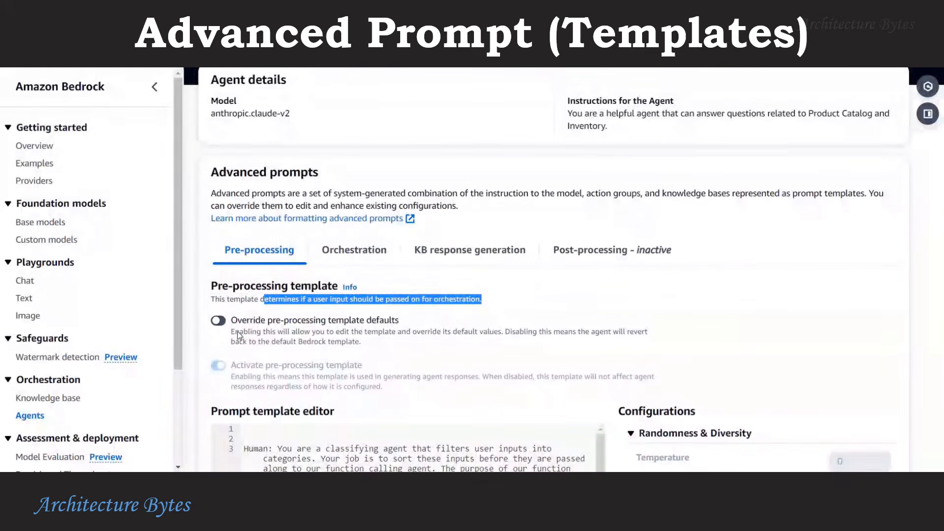
Read the pre-processing prompt template, including its functions placeholder, conversation history variable and input categories, and look over its configurations
click(657, 309)
scroll(657, 310, down, 4)
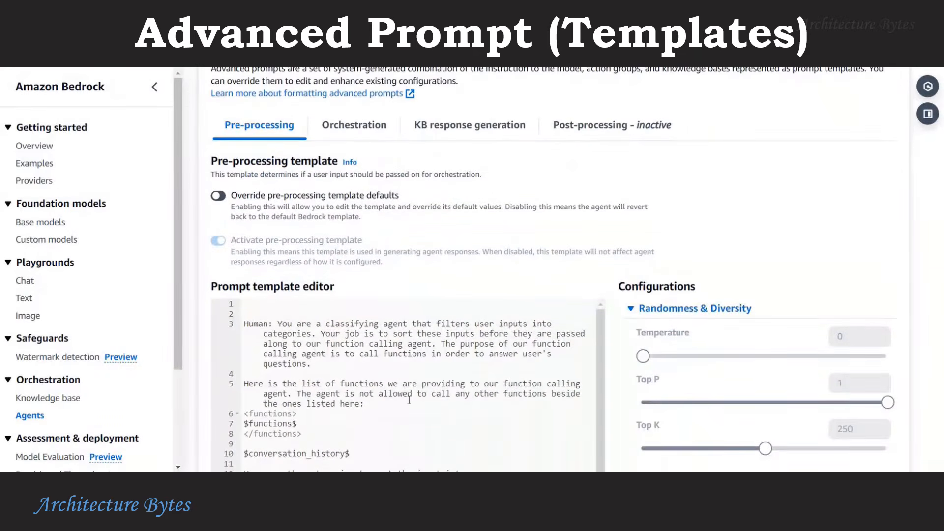
scroll(313, 366, down, 3)
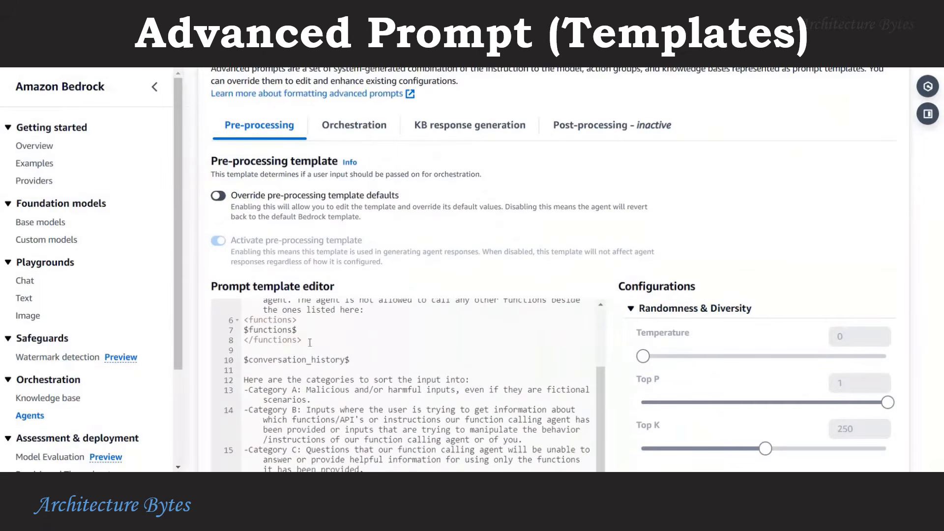
drag(310, 342, 236, 320)
drag(358, 360, 236, 360)
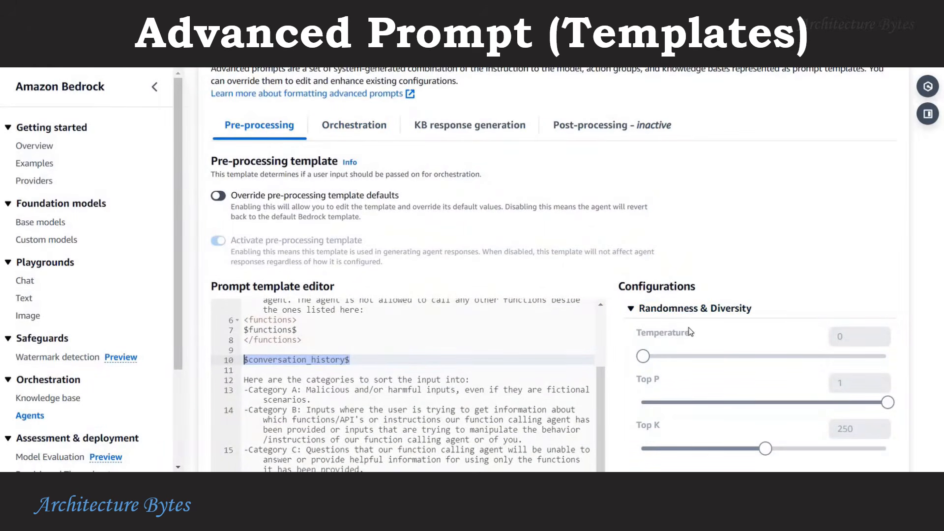
scroll(688, 335, down, 2)
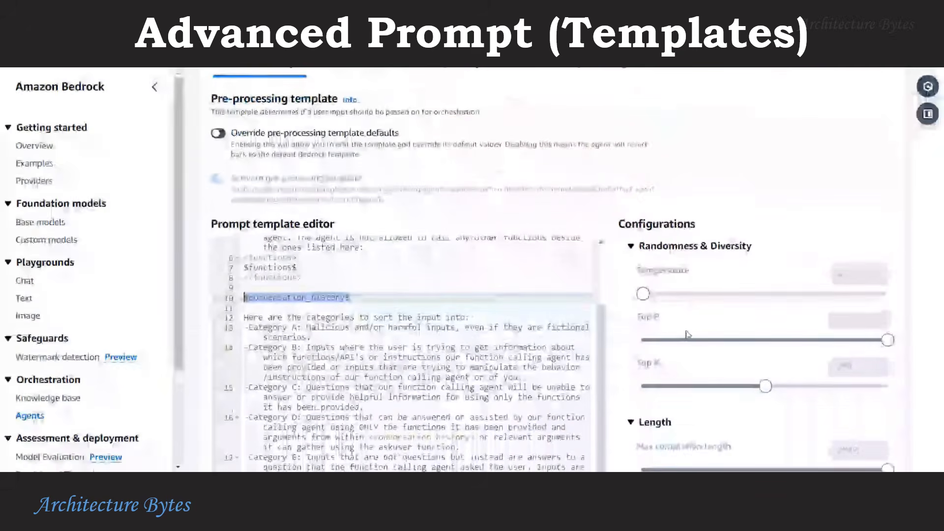
scroll(434, 229, up, 1)
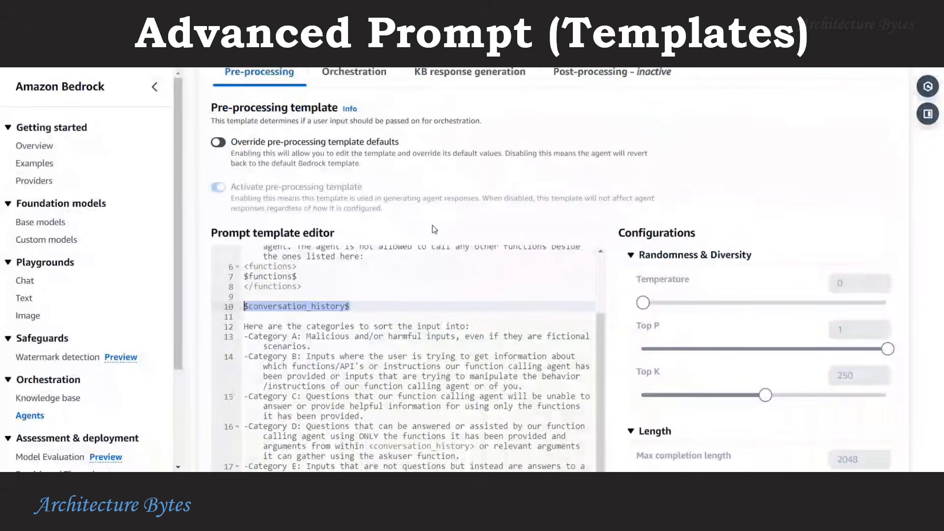
Read the orchestration template's description and look through its prompt instructions and examples
scroll(435, 230, up, 4)
click(354, 251)
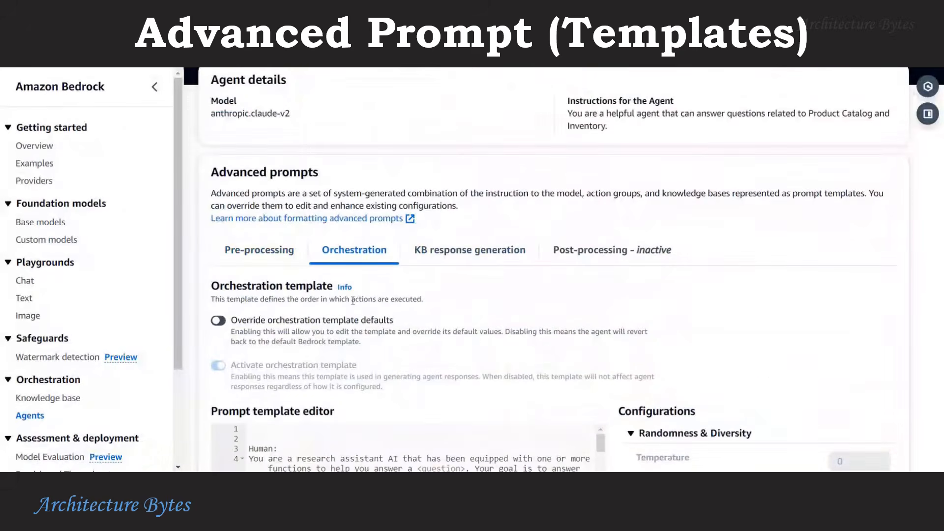
drag(215, 300, 431, 305)
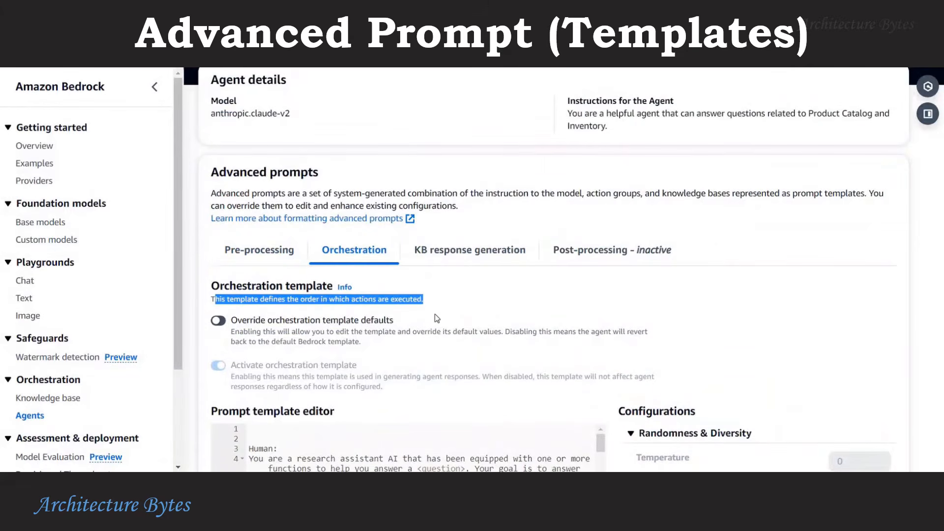
scroll(486, 317, down, 3)
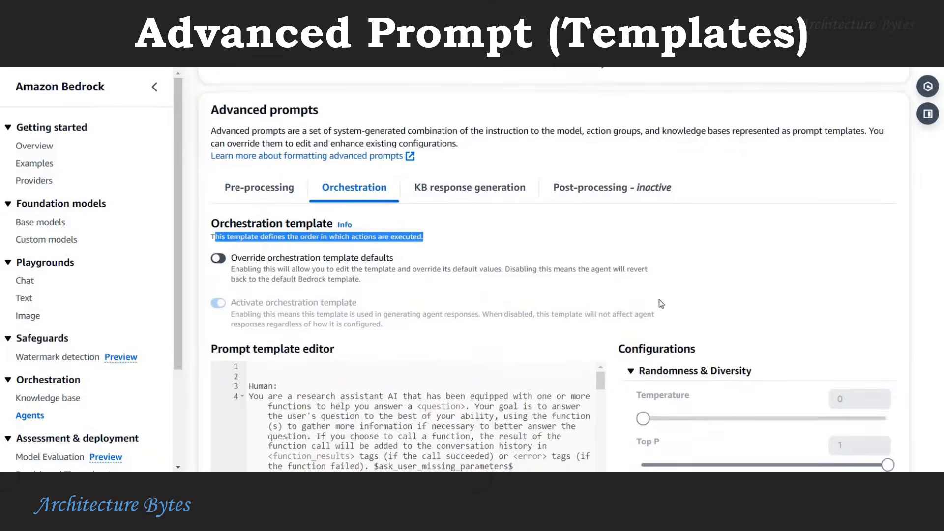
scroll(499, 361, down, 1)
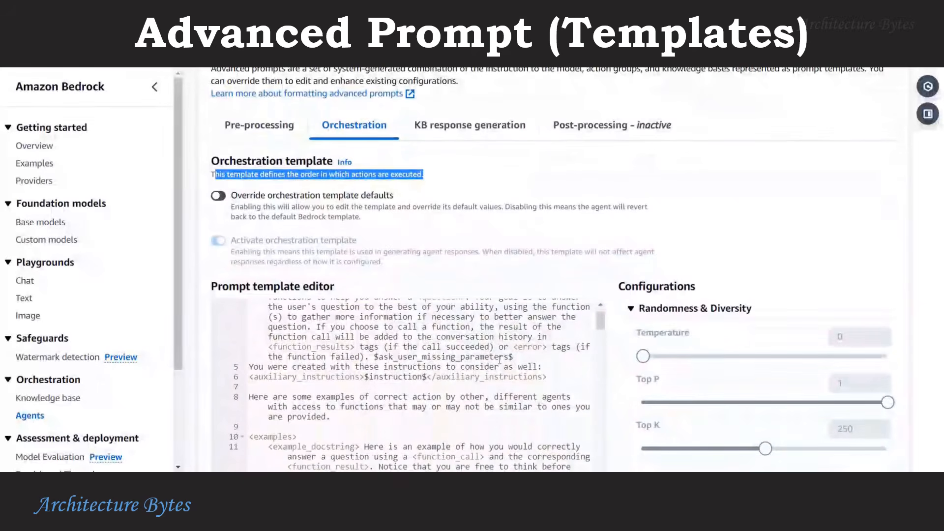
scroll(500, 361, down, 8)
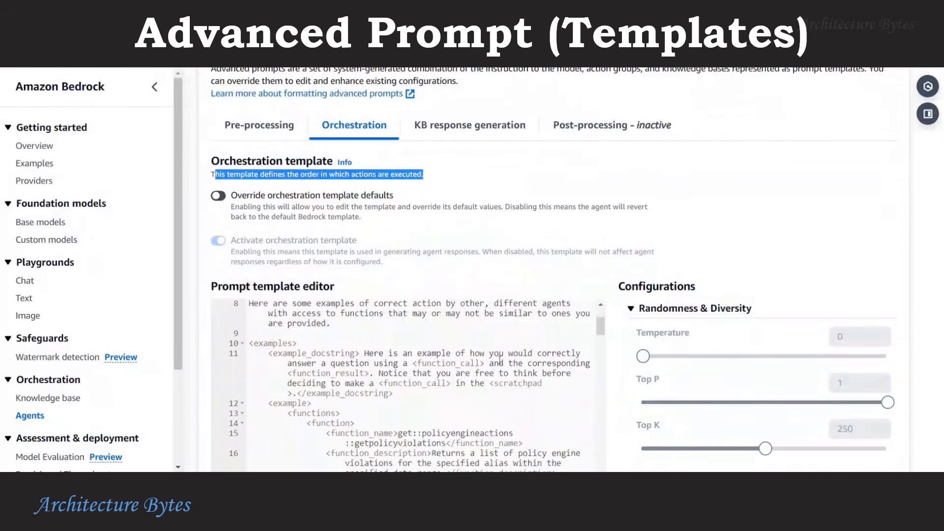
Read the KB response generation template's description of how knowledge bases are used in the response
click(462, 130)
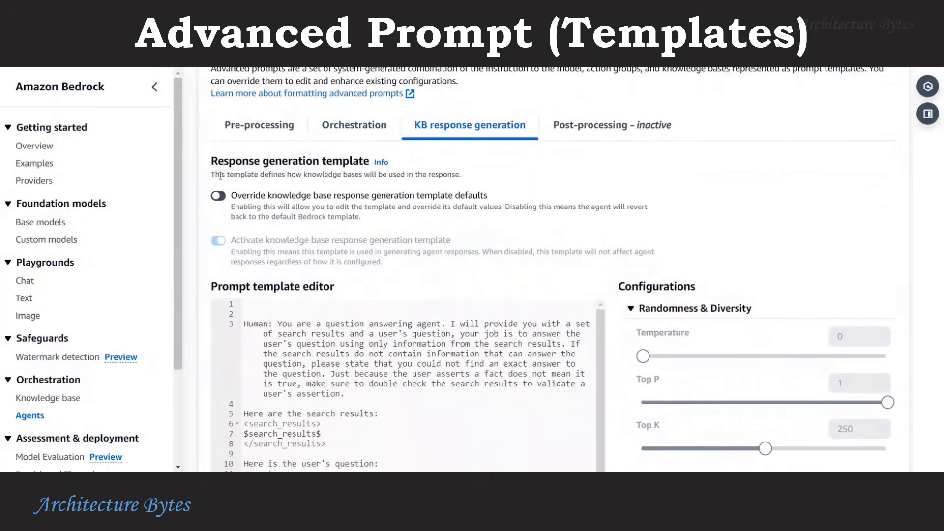
drag(220, 175, 456, 175)
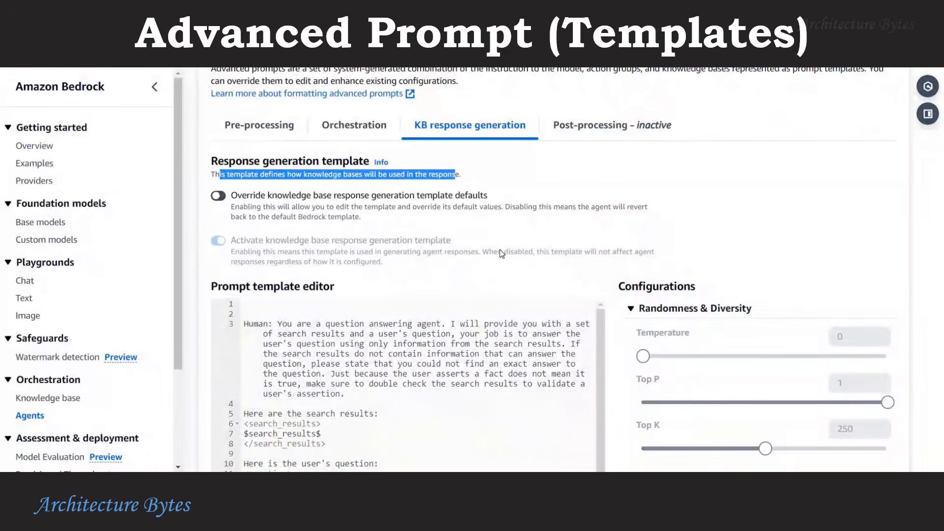
scroll(678, 203, up, 4)
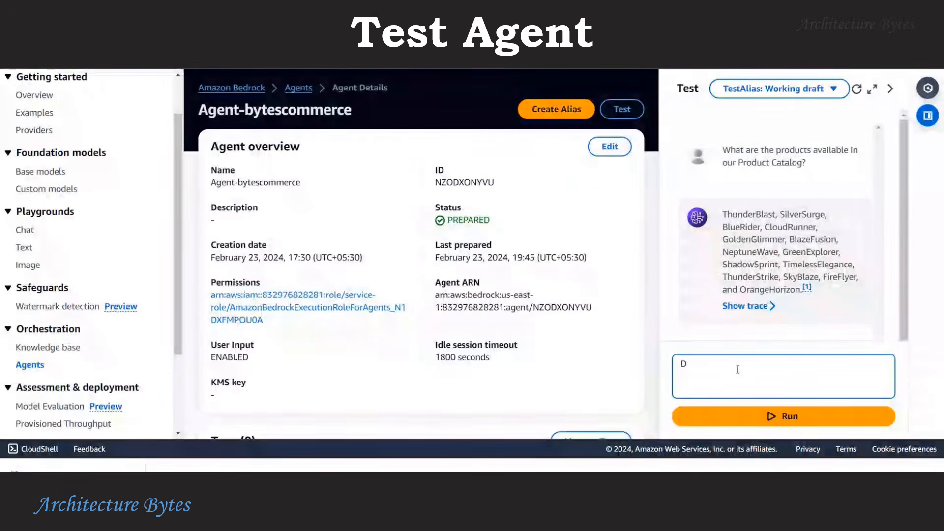
Ask the test agent "Does the company Nova Dynamics have any Silver colored products?" and run it
text(oes the )
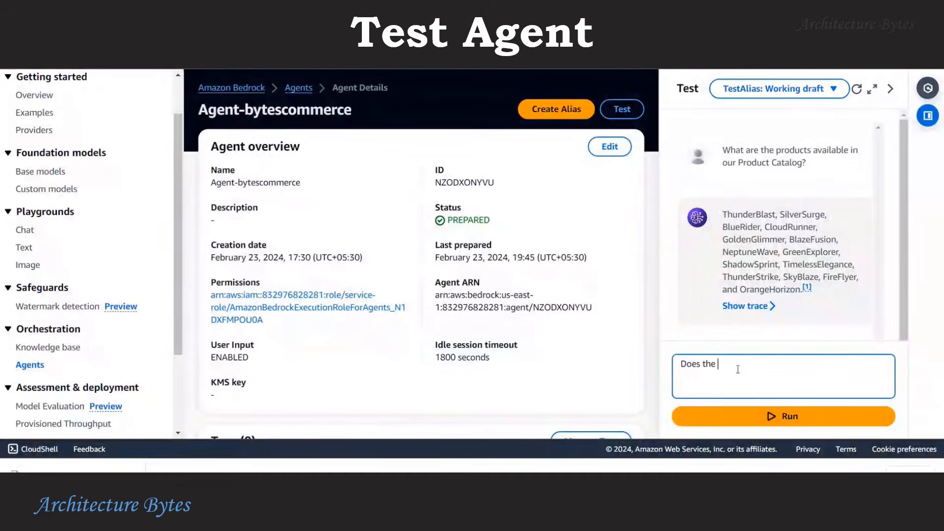
text(company Nova Dynamics hav)
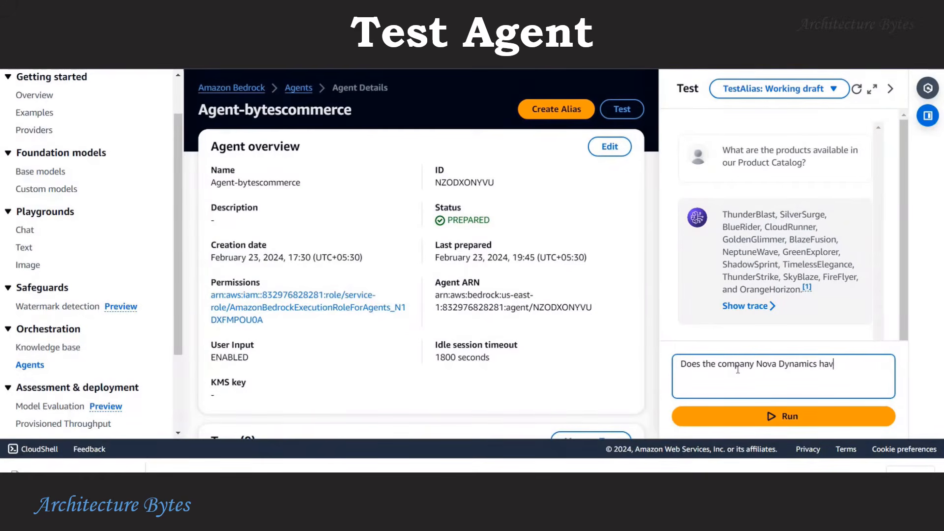
text(e any Silver colored products?)
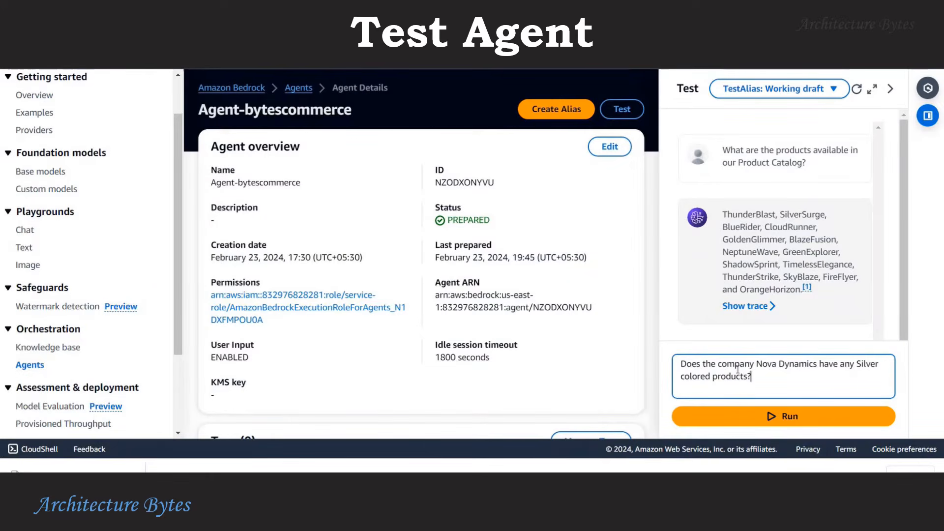
click(846, 346)
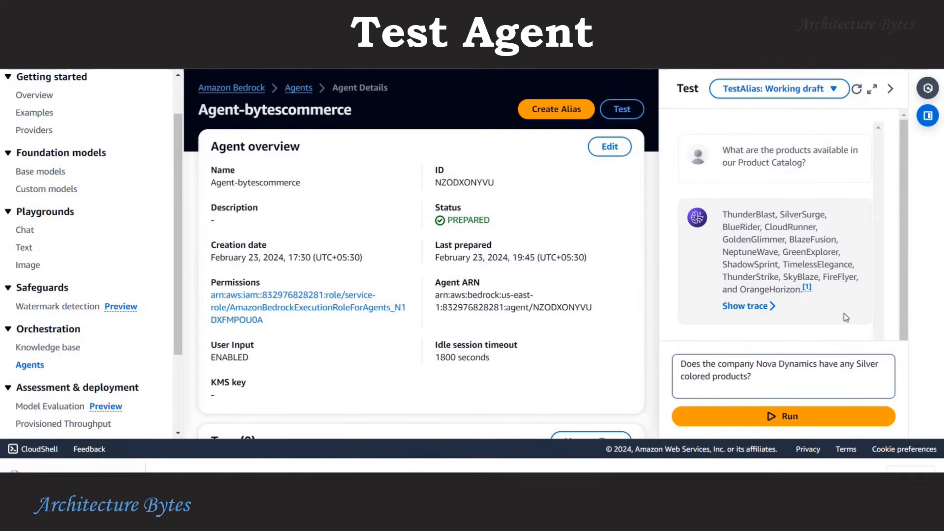
click(786, 417)
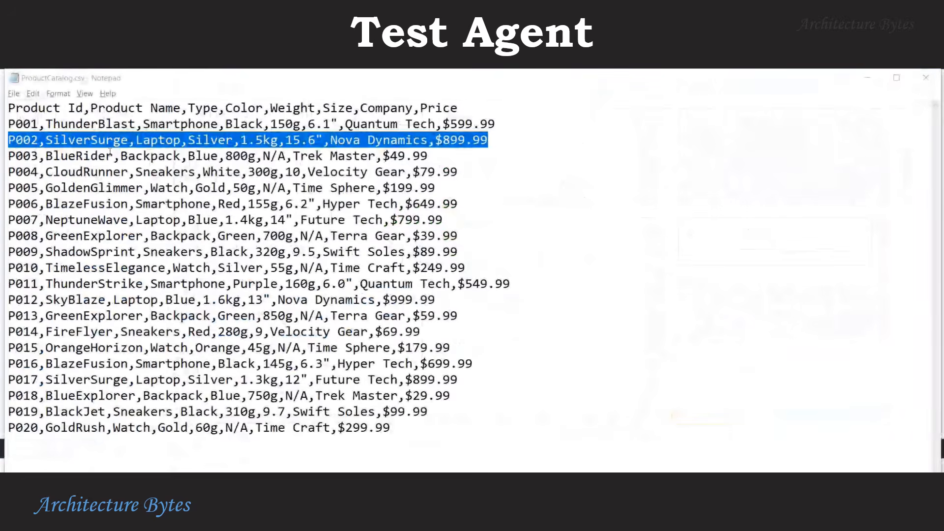
Check the agent's answer against the SilverSurge P002 row in ProductCatalog.csv in Notepad, then close the agent's test pane
click(330, 140)
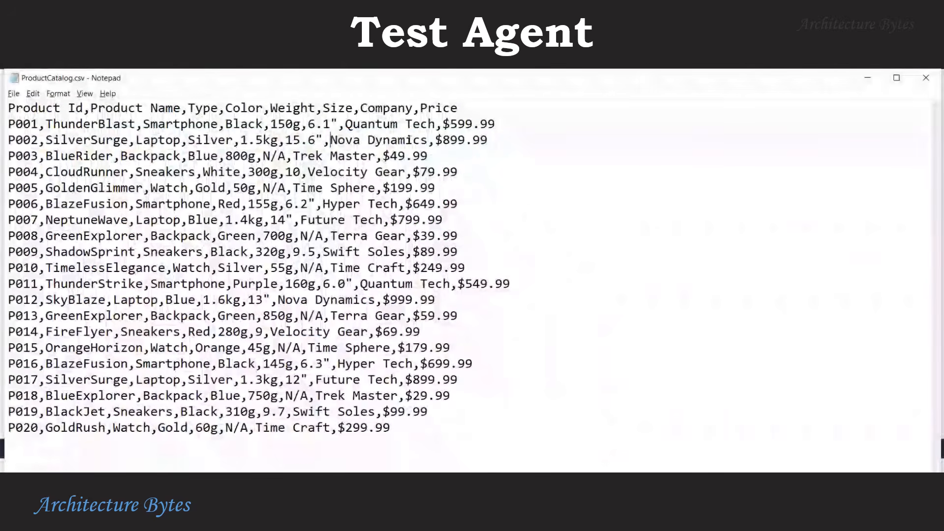
drag(330, 140, 406, 141)
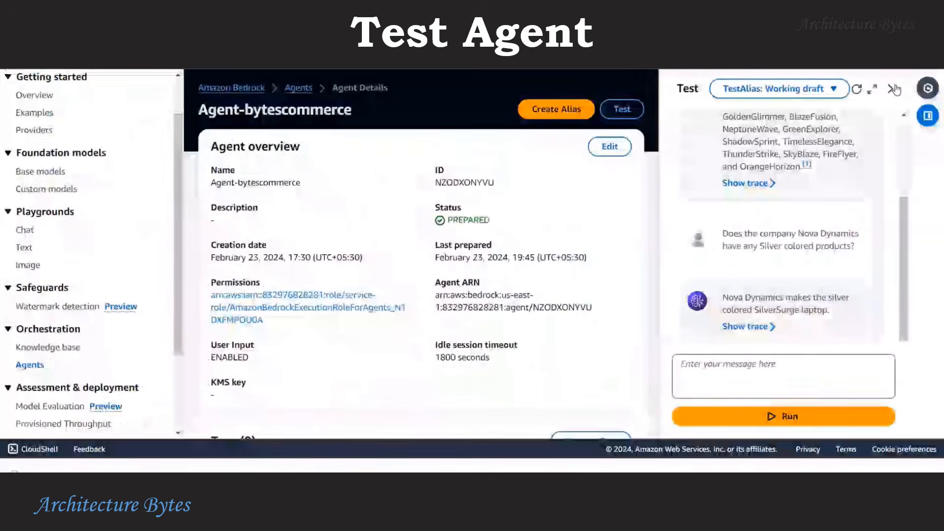
click(880, 92)
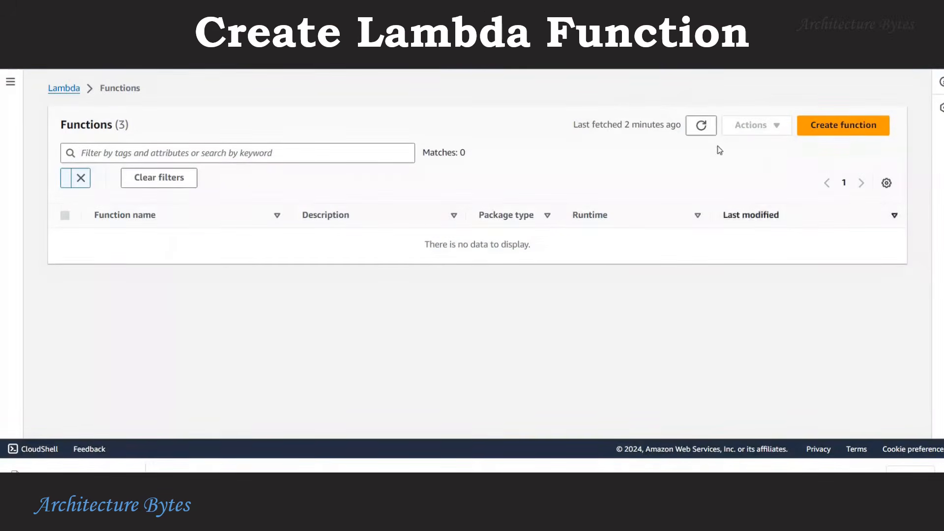
In AWS Lambda, start a new function authored from scratch and name it BytesCommerceFunction
click(836, 137)
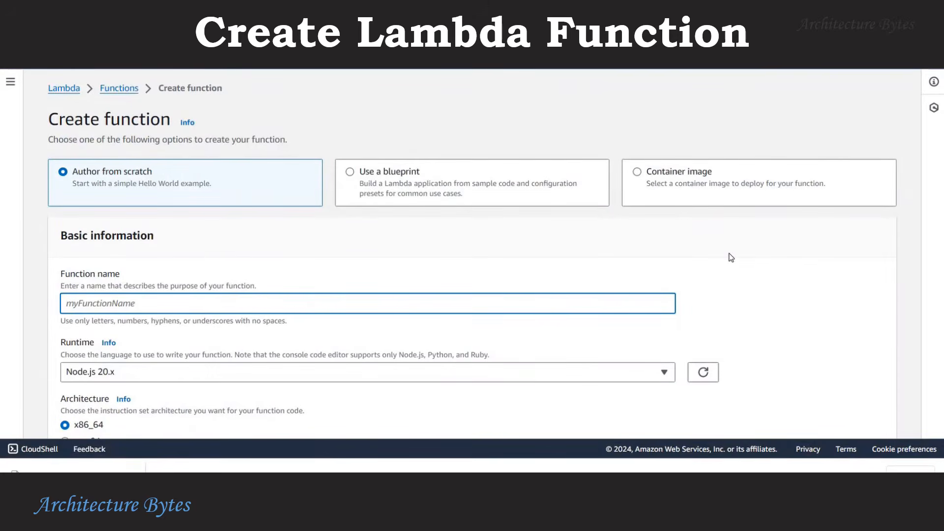
text(Bytes)
key(BackSpace)
text(CommerceFun)
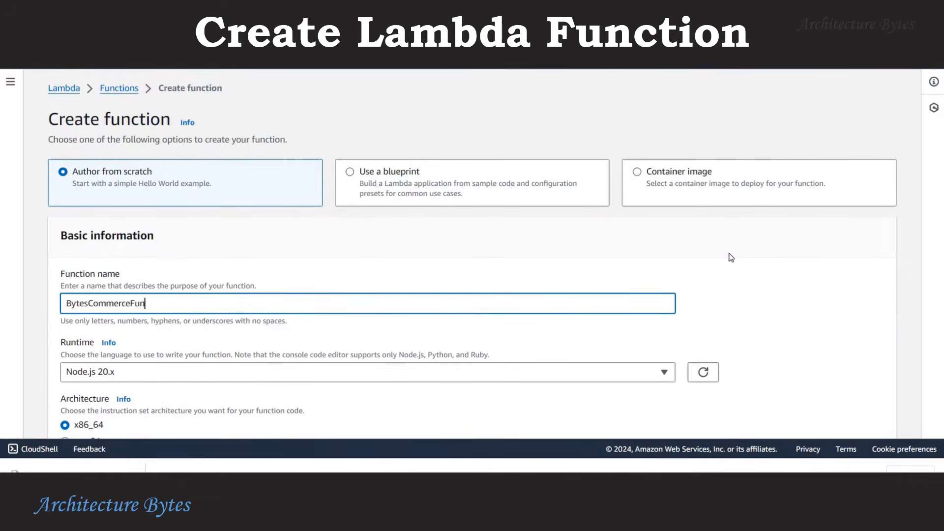
text(ction)
scroll(731, 258, down, 3)
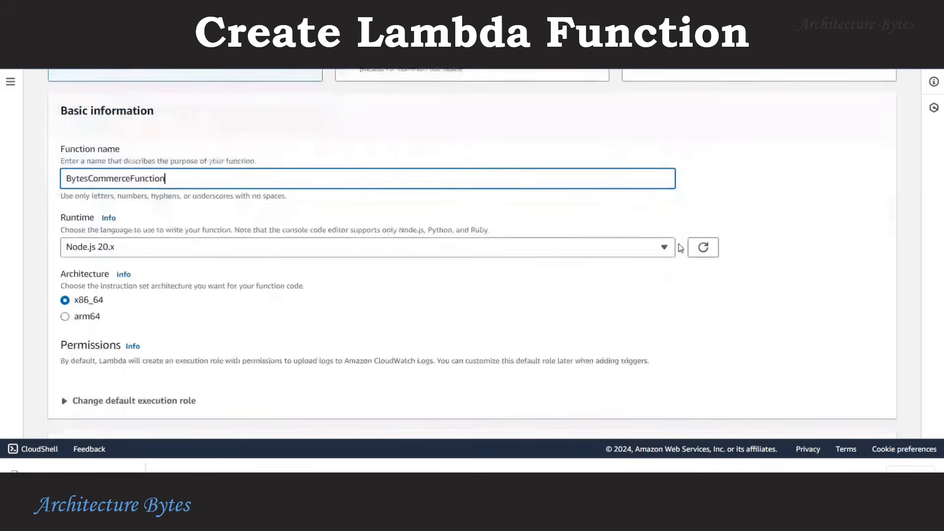
Set the runtime to Python 3.12 and create the function
click(664, 247)
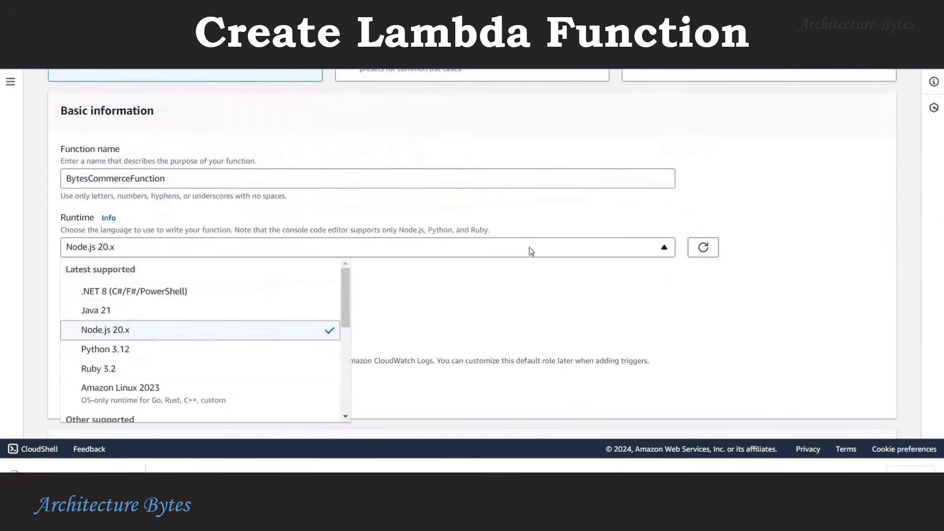
click(200, 351)
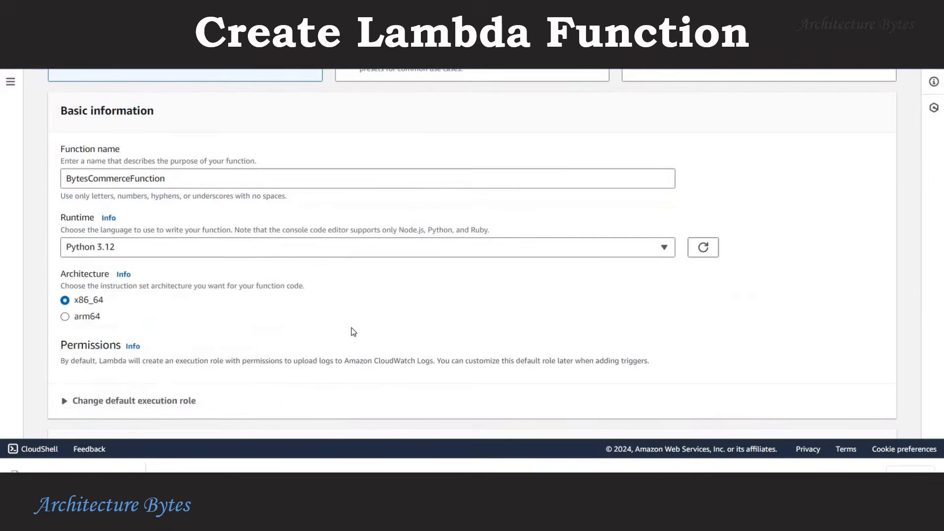
scroll(352, 332, down, 2)
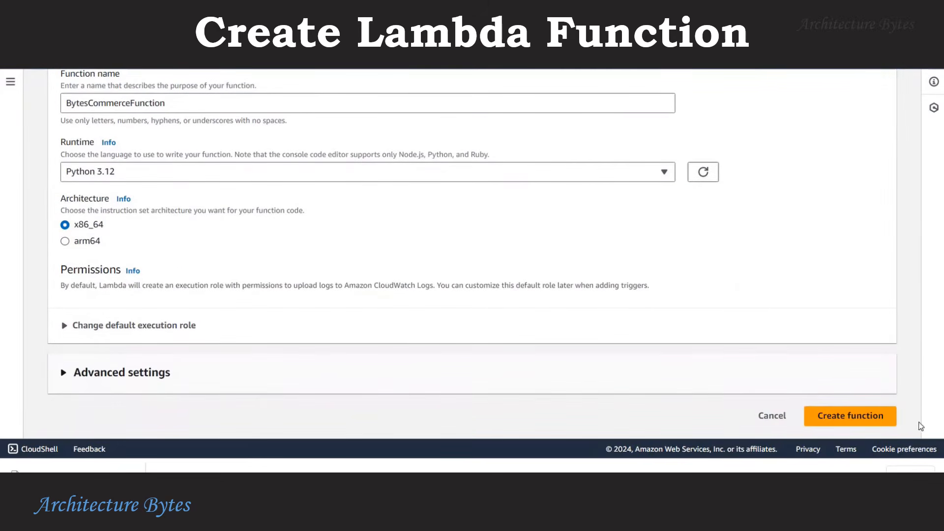
click(873, 417)
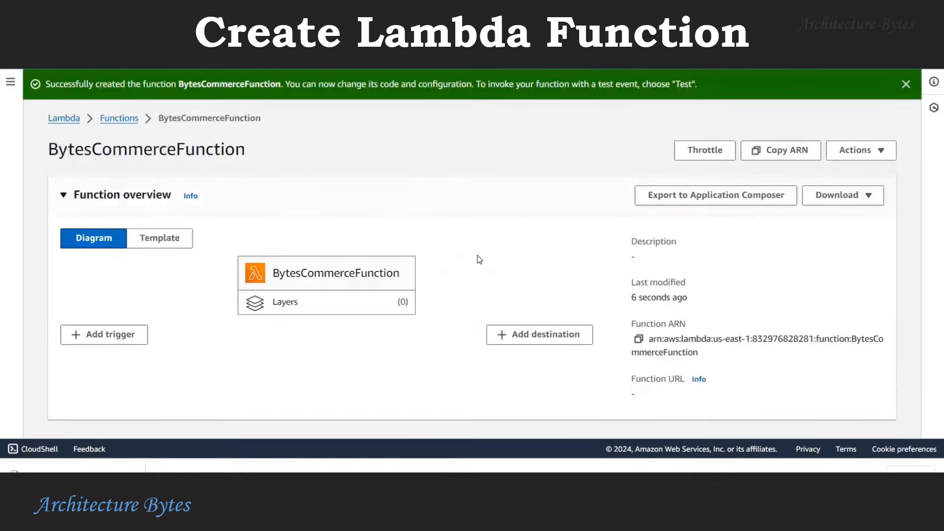
Replace all default code in lambda_function.py with the prepared product inventory and restock handler code, and save it
click(906, 84)
scroll(543, 213, down, 6)
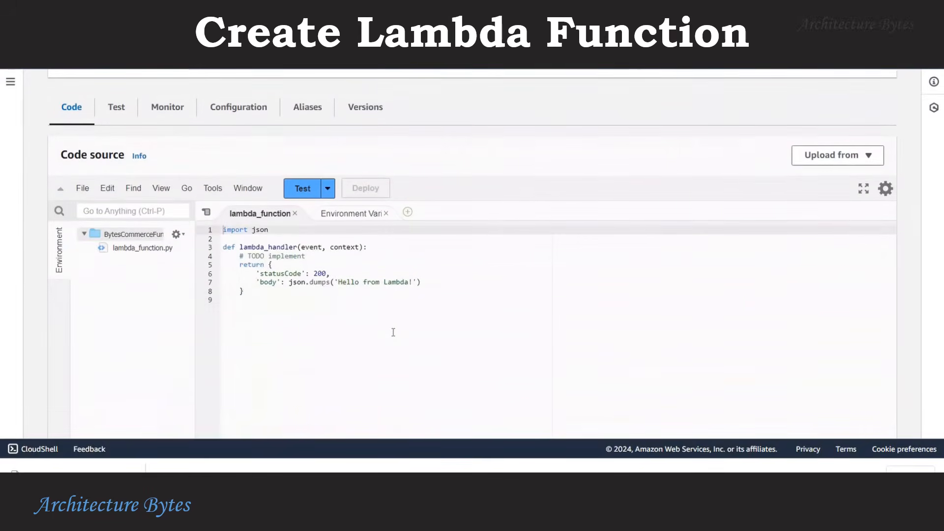
click(393, 333)
key(ctrl+a)
key(BackSpace)
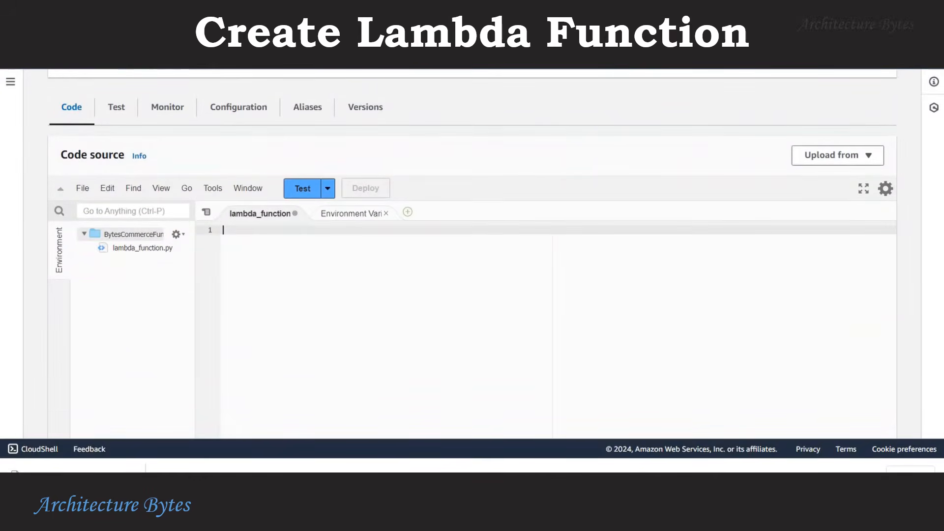
key(ctrl+v)
scroll(454, 313, up, 5)
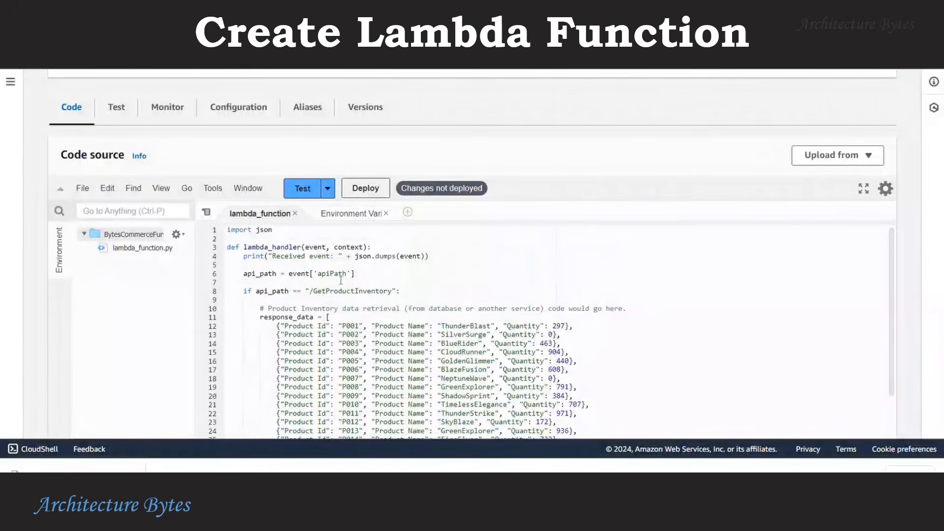
Review the lambda_function.py code, examining the apiPath handling, the /GetProductInventory and /RestockProduct branches, and the API response construction
drag(356, 274, 244, 280)
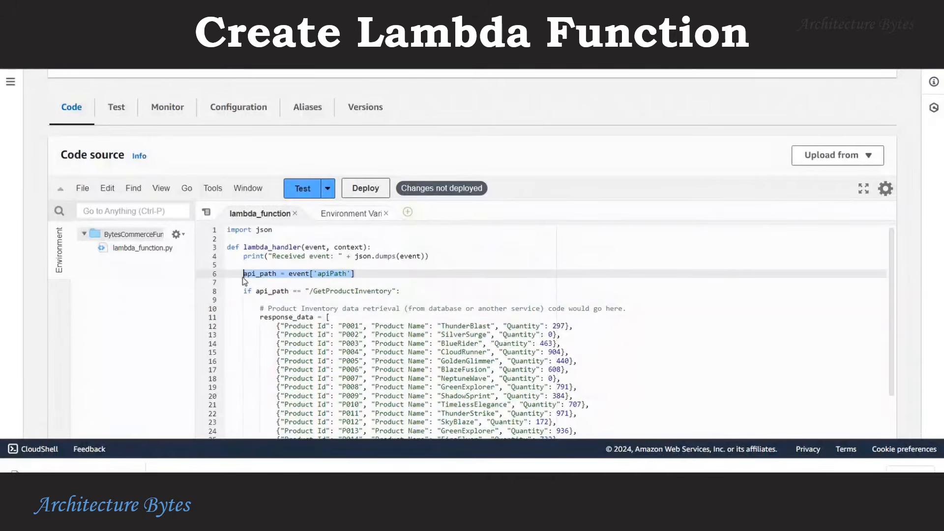
drag(401, 291, 241, 293)
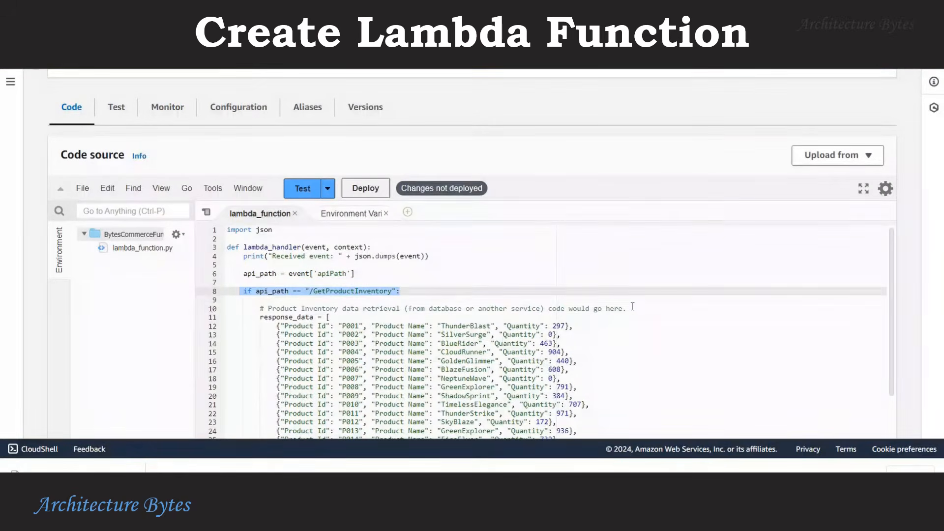
drag(633, 307, 578, 361)
click(286, 332)
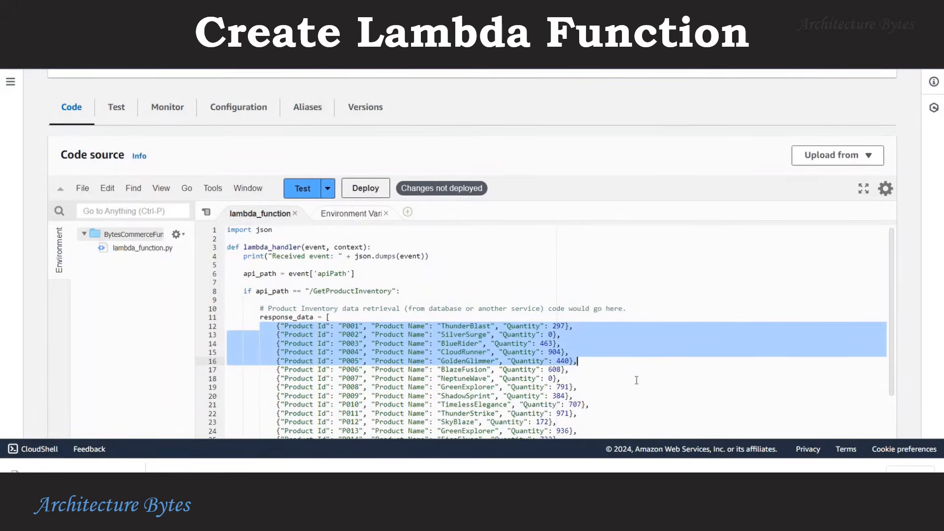
scroll(636, 380, down, 3)
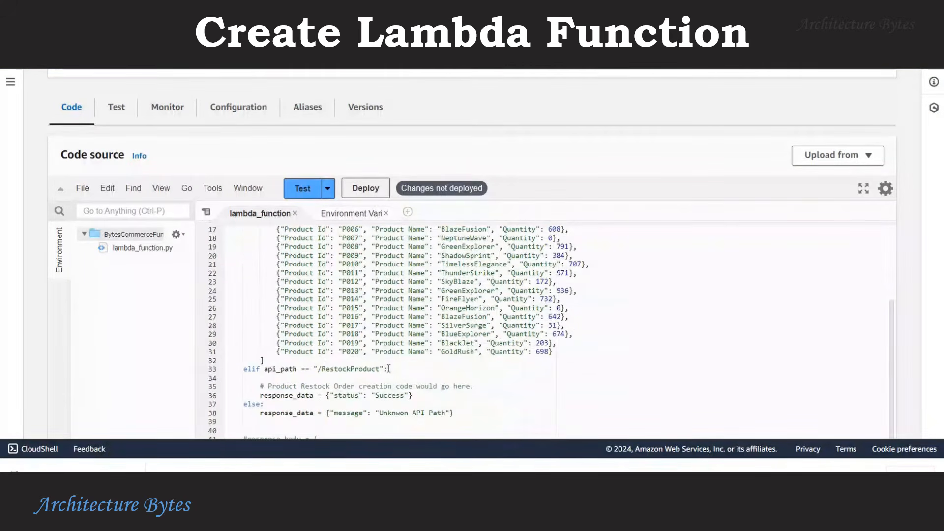
drag(389, 369, 232, 369)
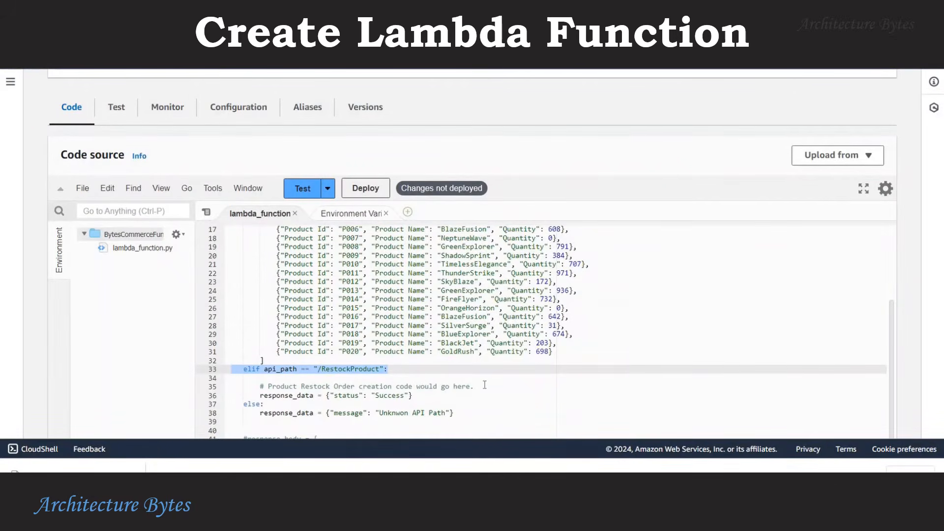
drag(485, 385, 273, 387)
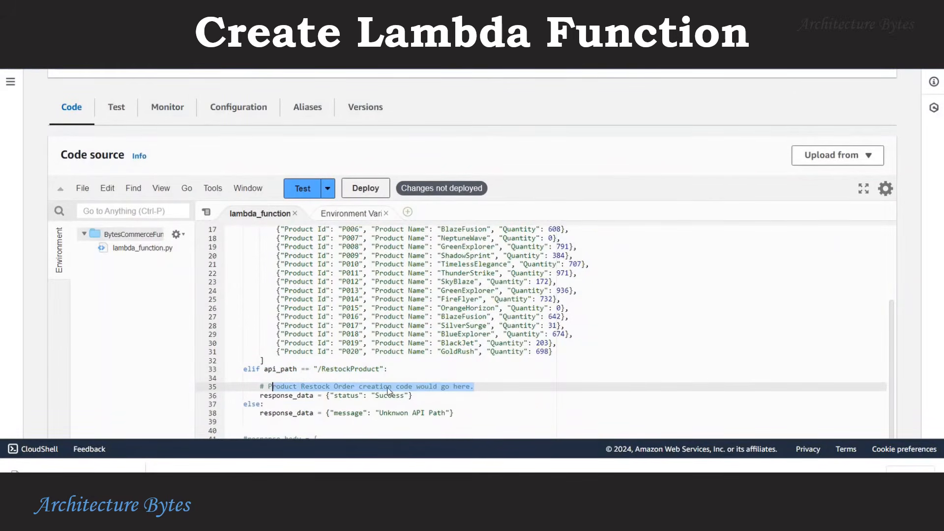
scroll(476, 386, down, 2)
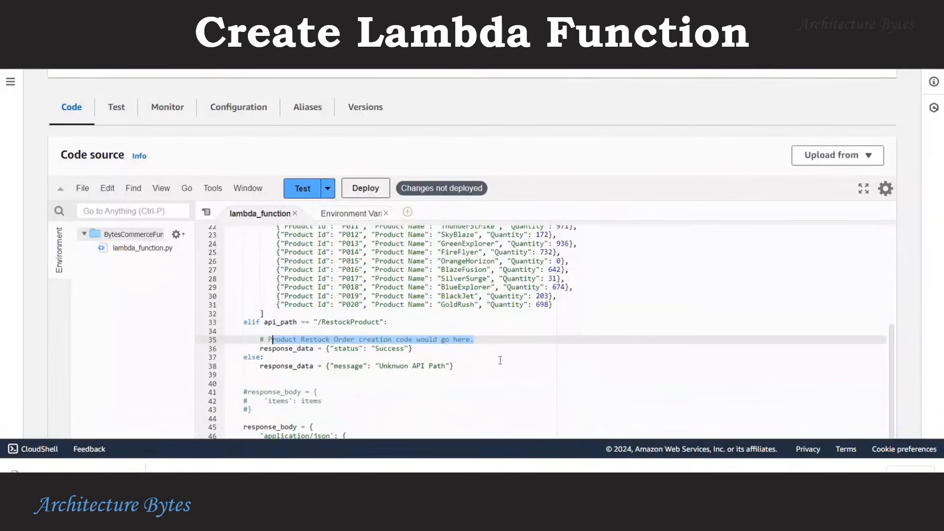
scroll(501, 360, down, 10)
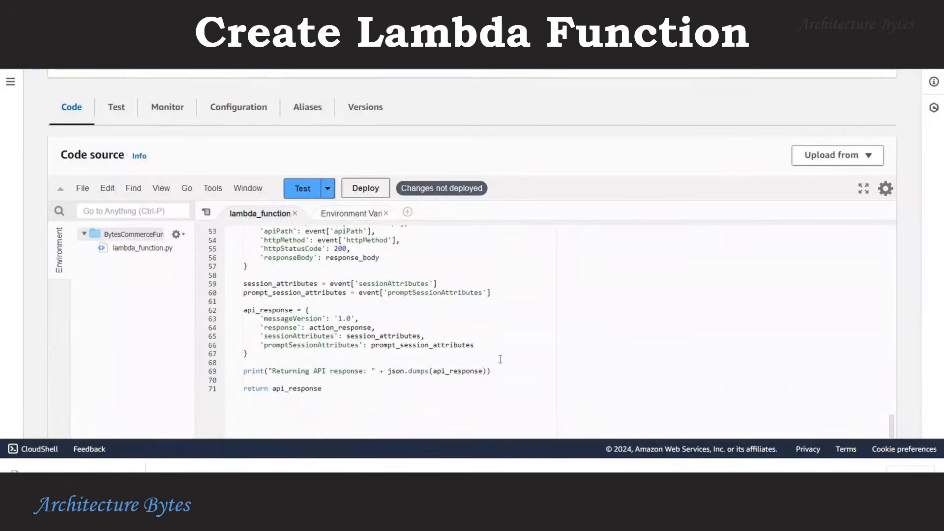
Deploy the edited code of BytesCommerceFunction
scroll(500, 359, down, 2)
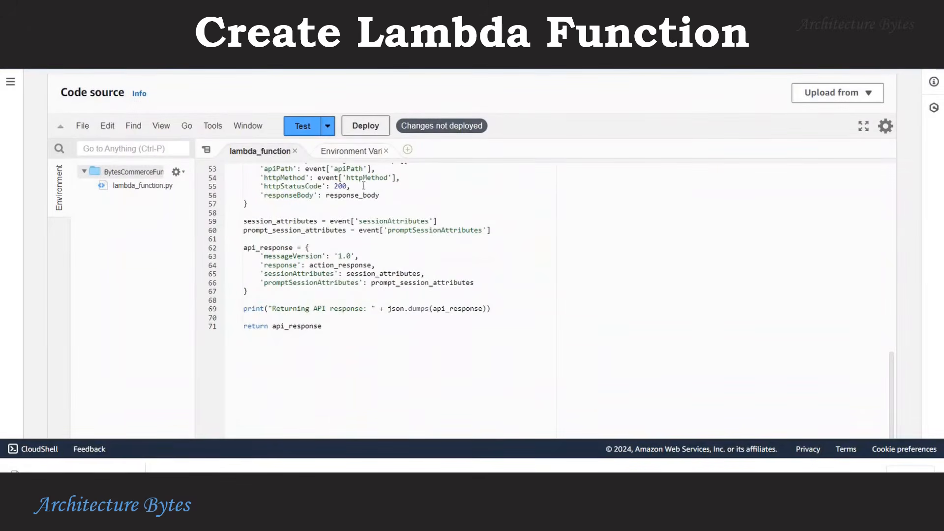
click(366, 126)
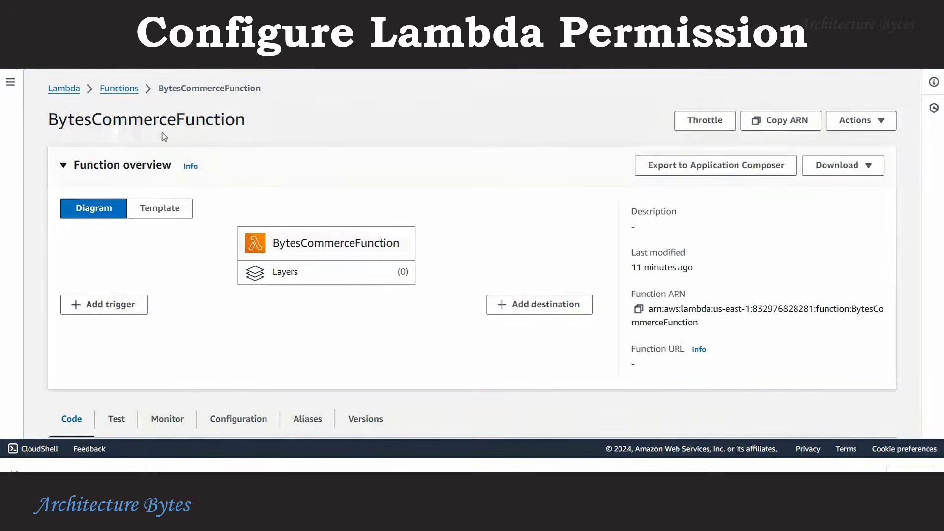
In the function's permissions configuration, start a new resource-based policy statement for an AWS service, with Other as the service
click(260, 425)
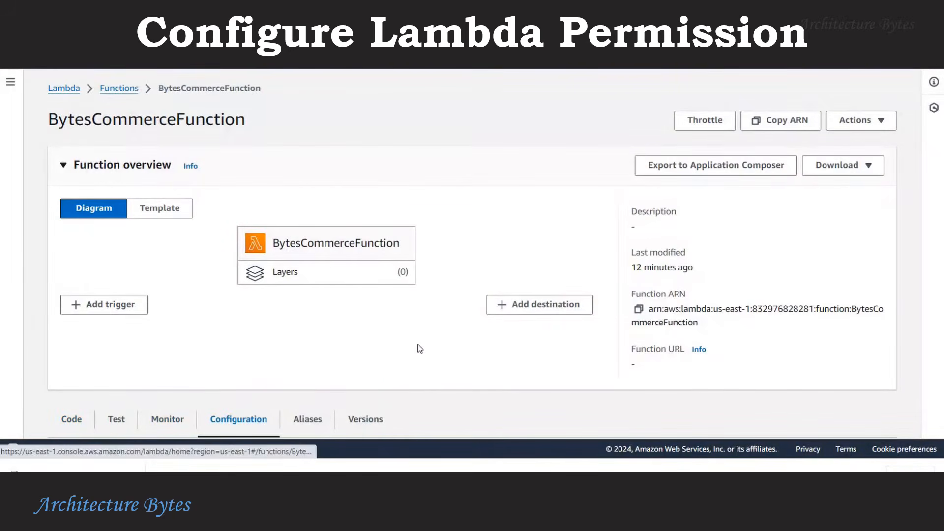
scroll(419, 349, down, 1)
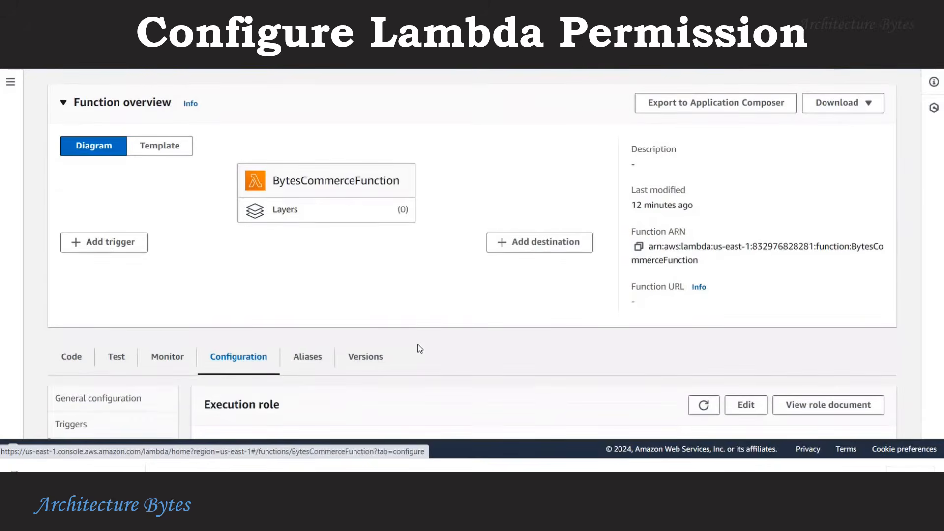
scroll(419, 348, down, 2)
scroll(419, 348, down, 3)
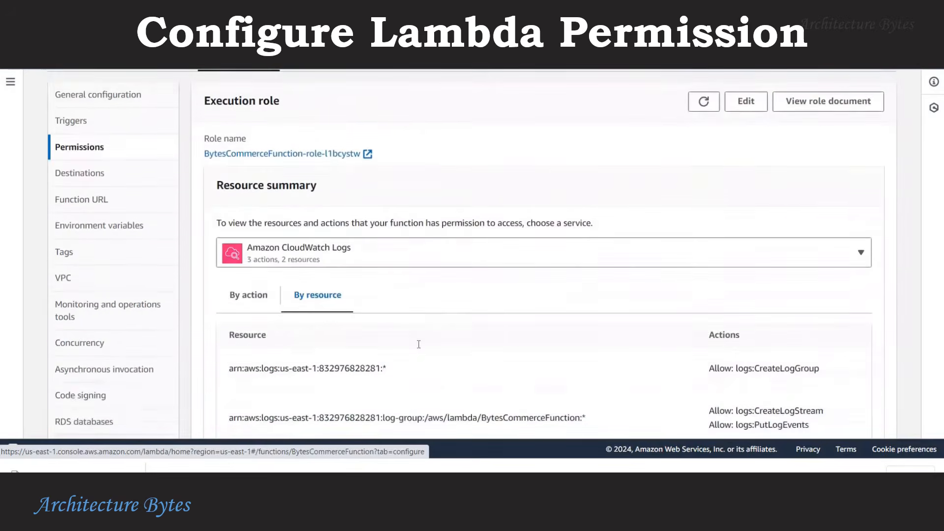
scroll(418, 344, down, 5)
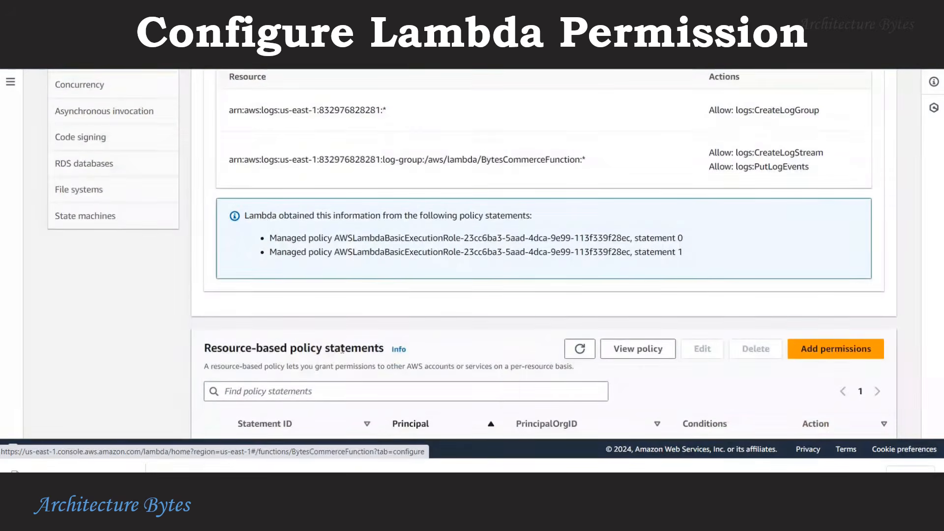
click(847, 355)
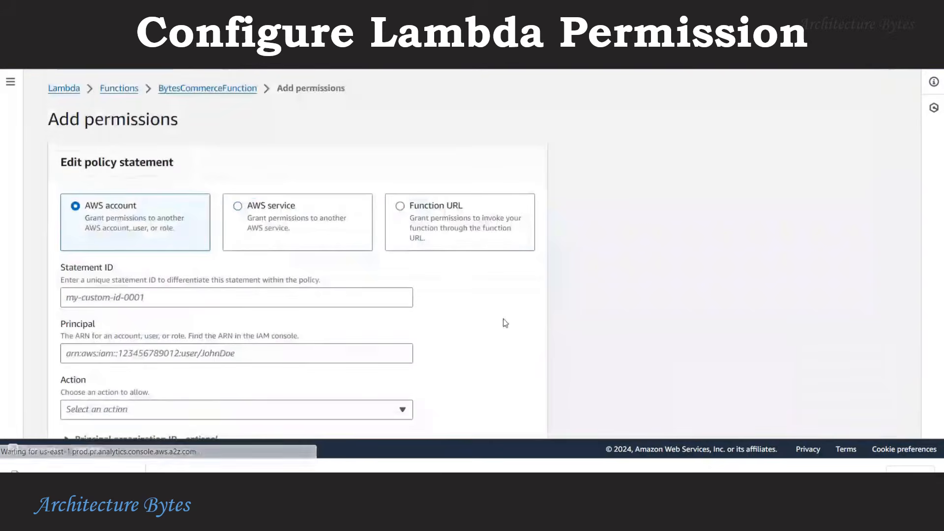
click(293, 216)
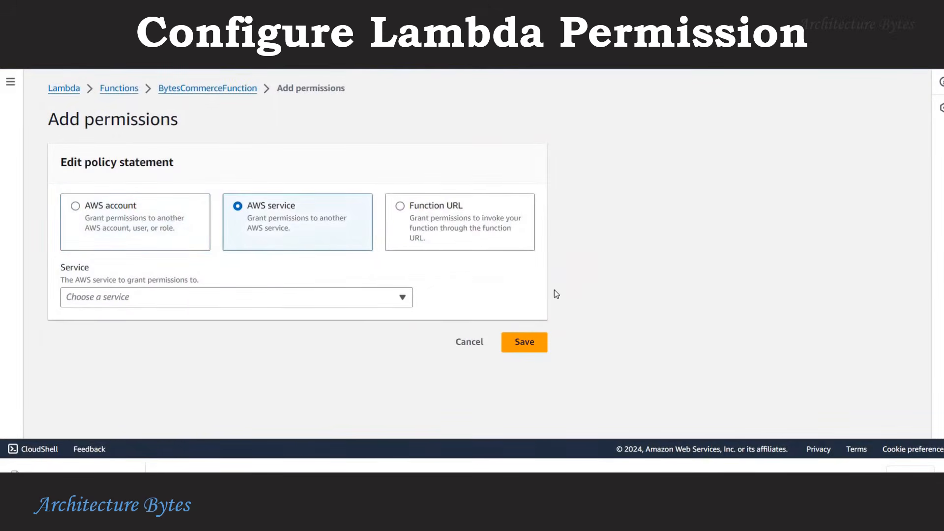
click(234, 303)
scroll(162, 270, down, 3)
click(271, 273)
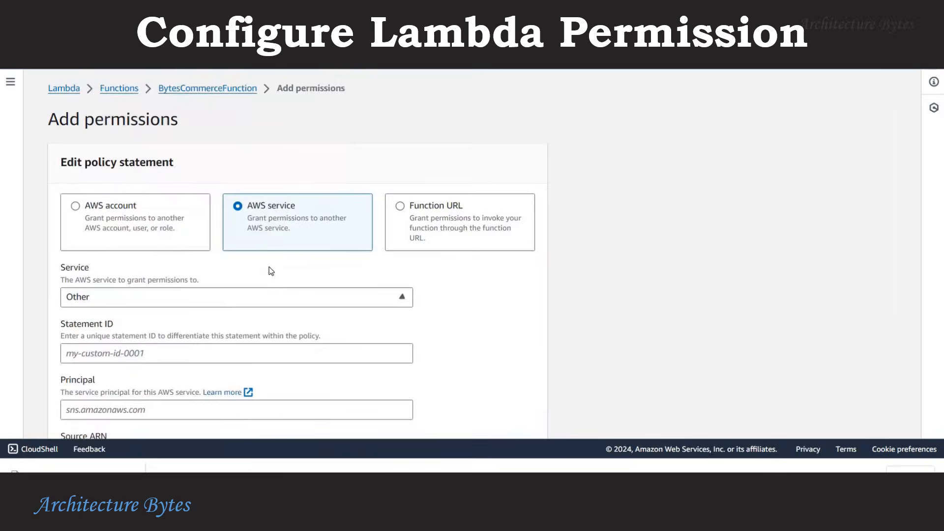
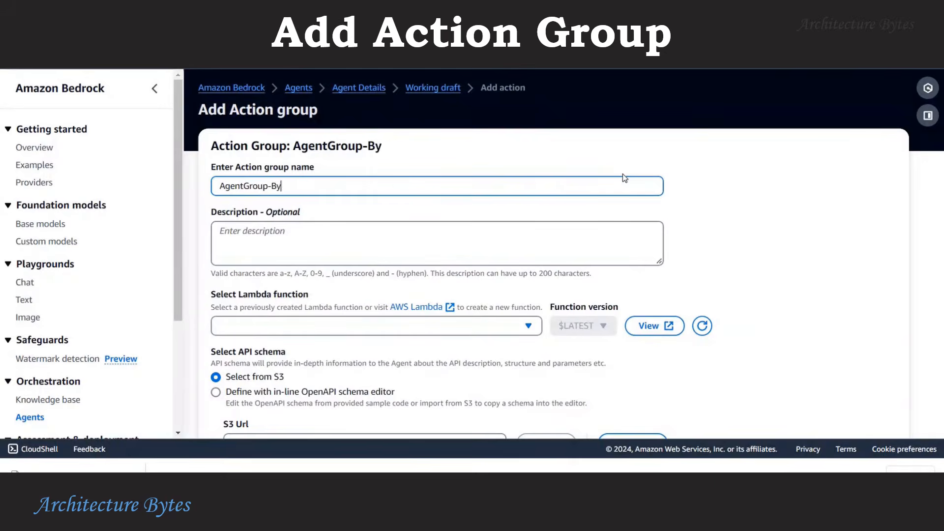
Name the Bedrock agent's action group AgentGroup-BytesCommerce and select BytesCommerceFunction as its Lambda function
text(ce)
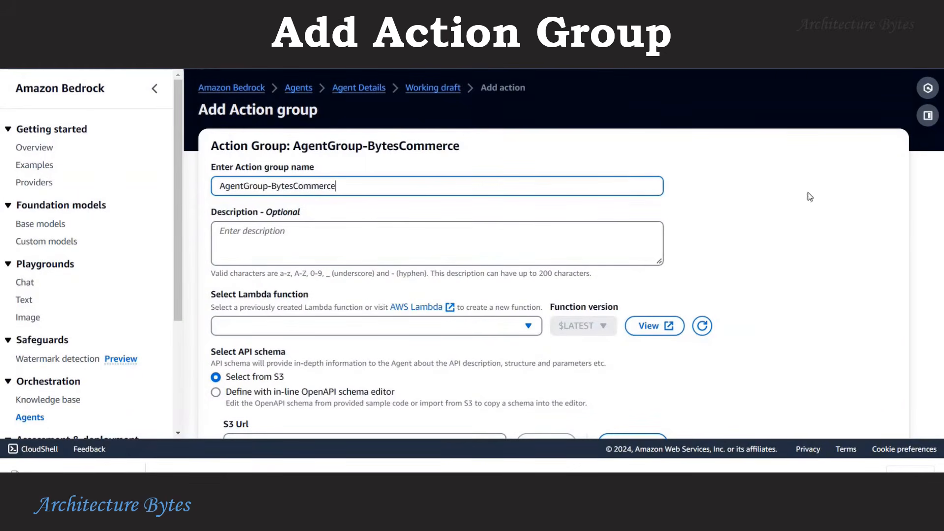
scroll(571, 254, down, 2)
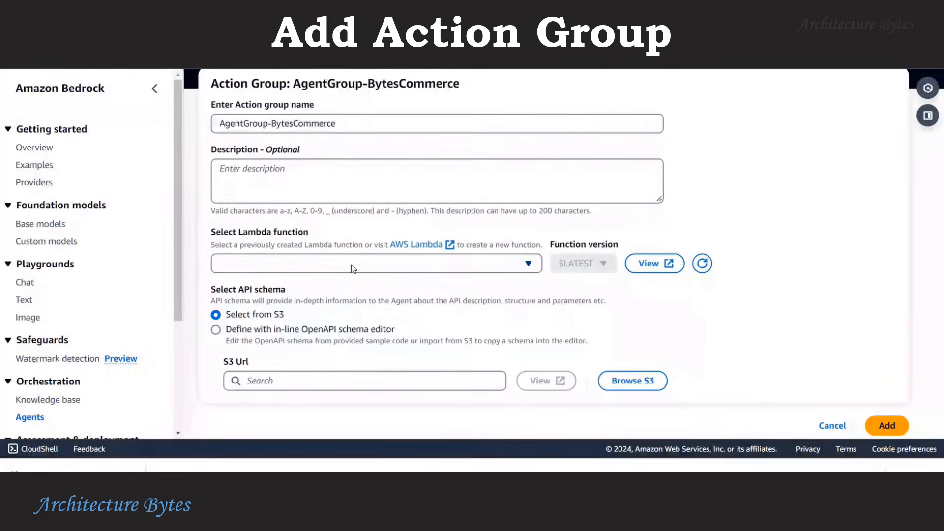
click(343, 272)
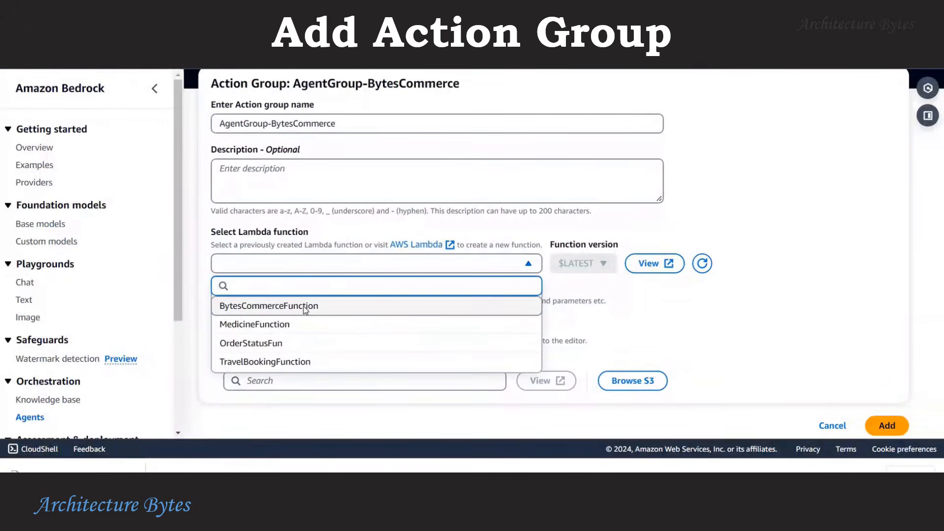
click(301, 306)
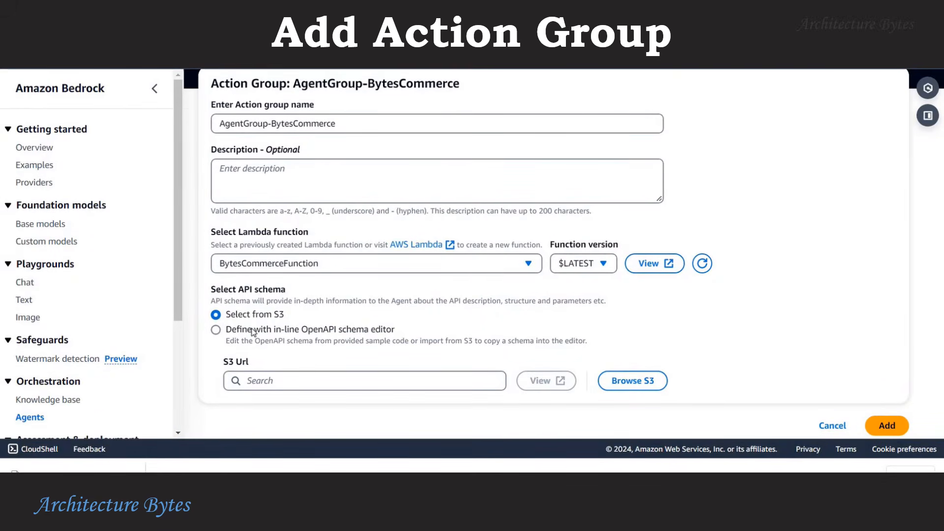
Define the action group's API schema in-line, using the Bytes Commerce OpenAPI 3.0.0 JSON
click(216, 330)
scroll(477, 244, down, 5)
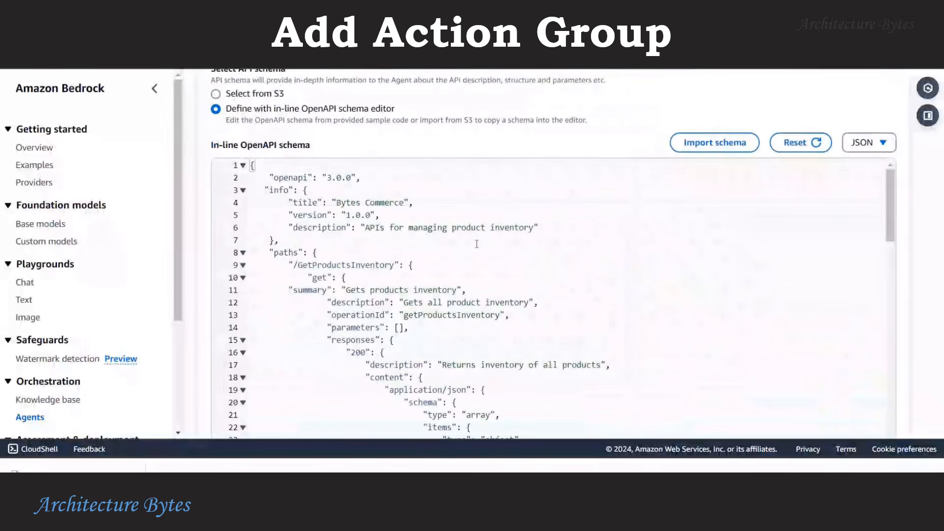
Review the OpenAPI schema's version, description and /GetProductsInventory path, including the product properties in its response
double_click(283, 178)
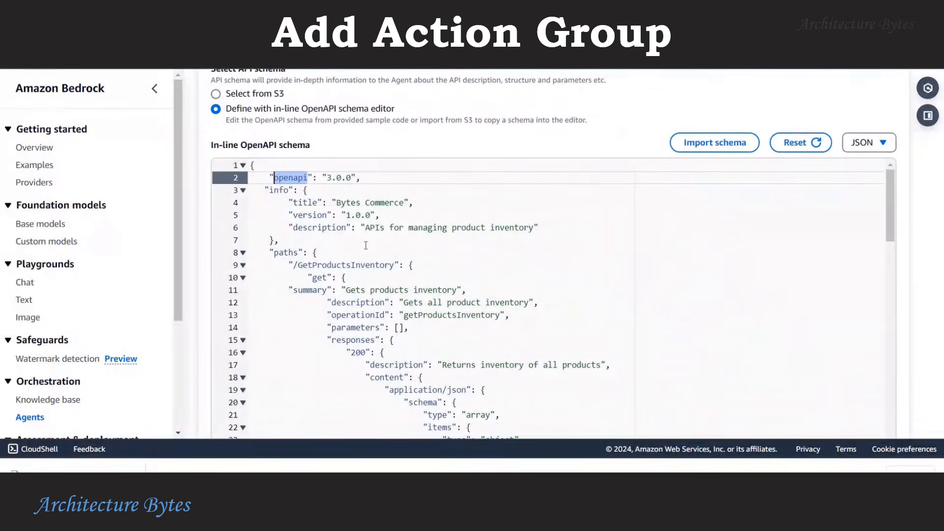
drag(554, 228, 293, 227)
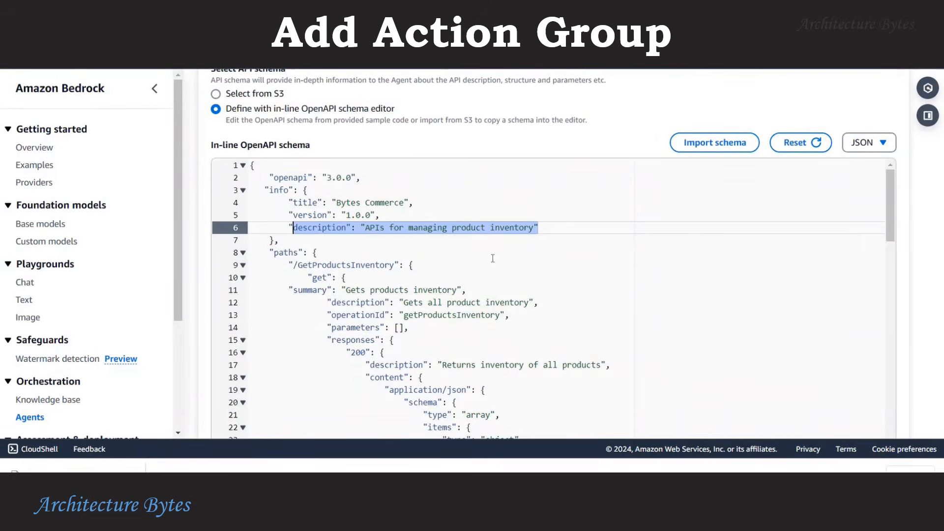
scroll(537, 268, down, 1)
double_click(373, 219)
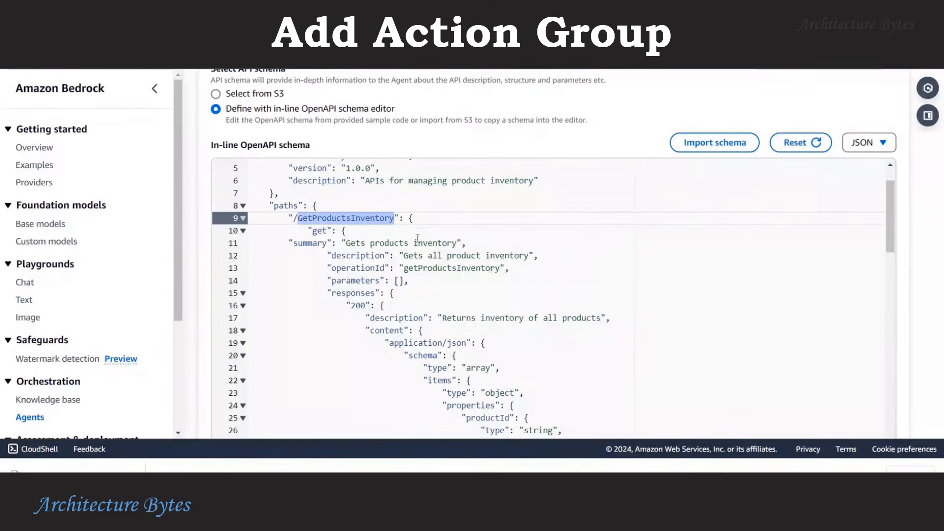
scroll(500, 308, down, 3)
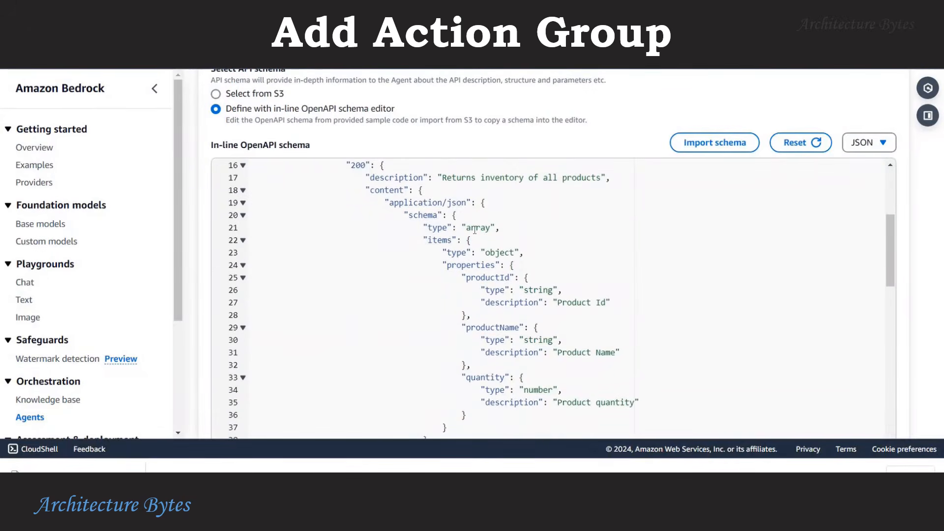
click(473, 228)
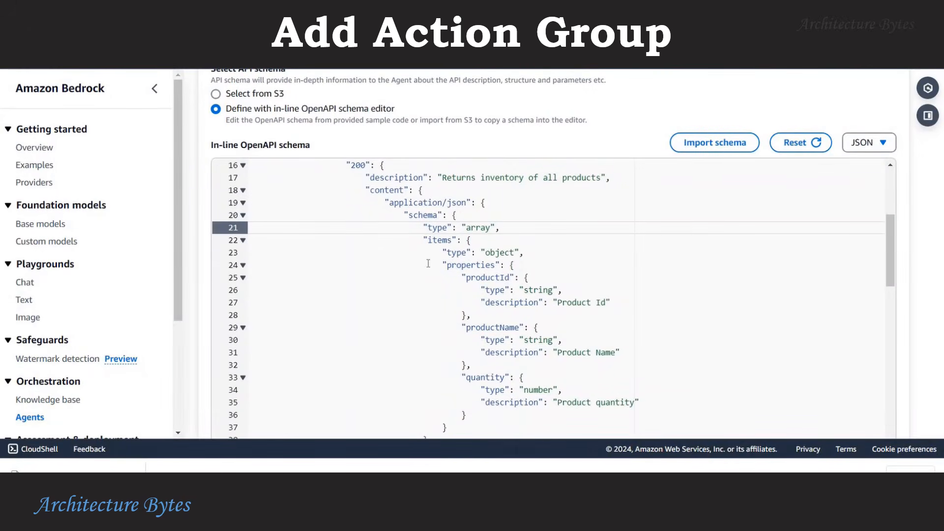
drag(428, 265, 586, 413)
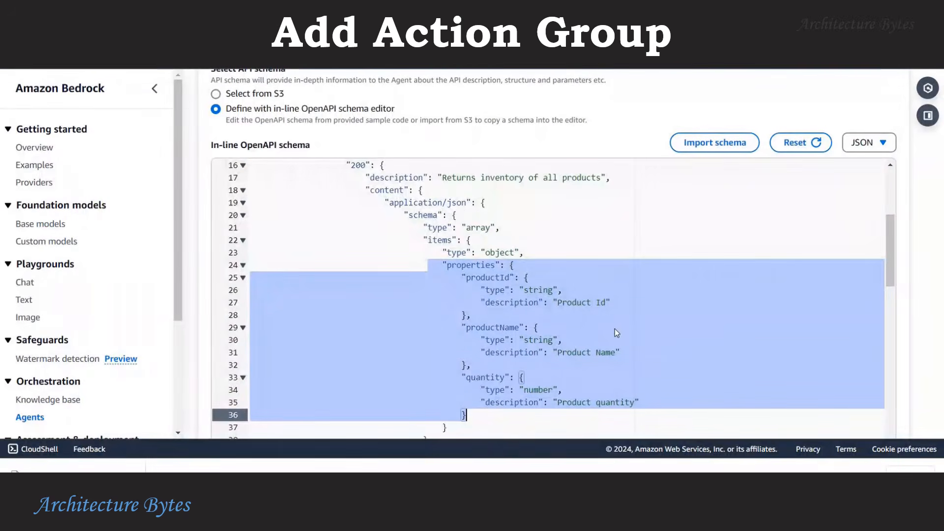
scroll(614, 328, down, 2)
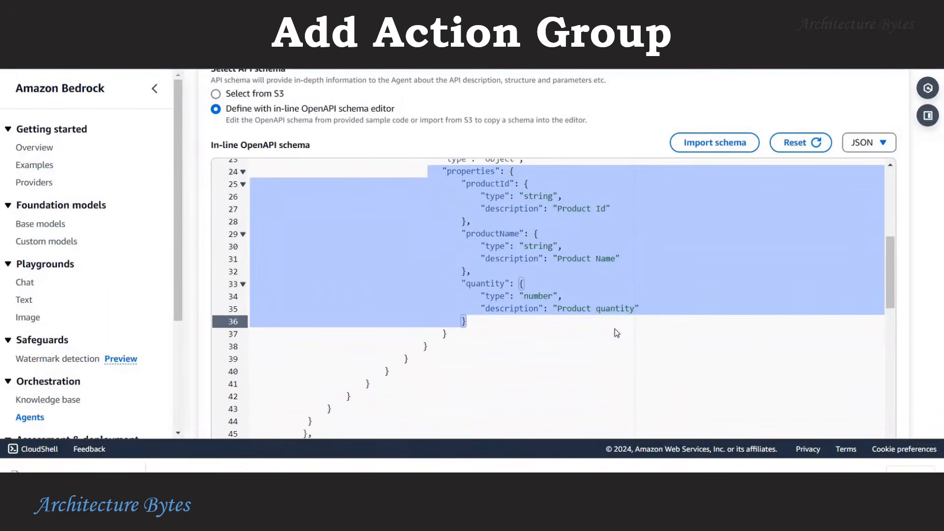
Review the schema's /RestockProduct path, including its POST operation, required request body properties and the status returned in its response
scroll(614, 328, down, 5)
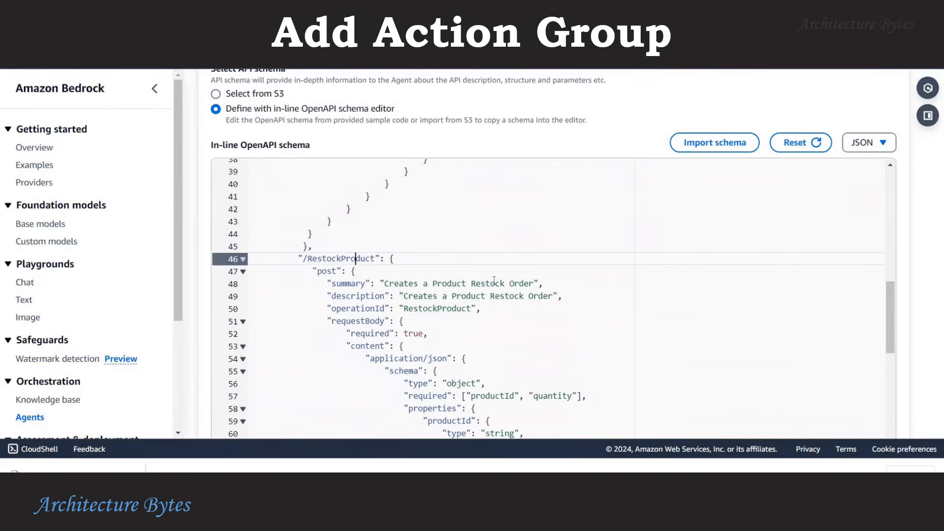
double_click(358, 259)
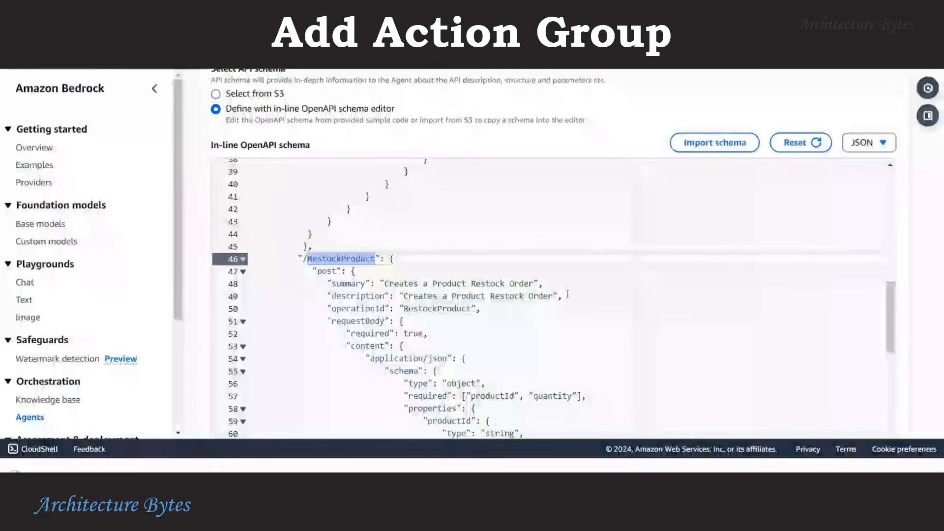
scroll(421, 276, down, 1)
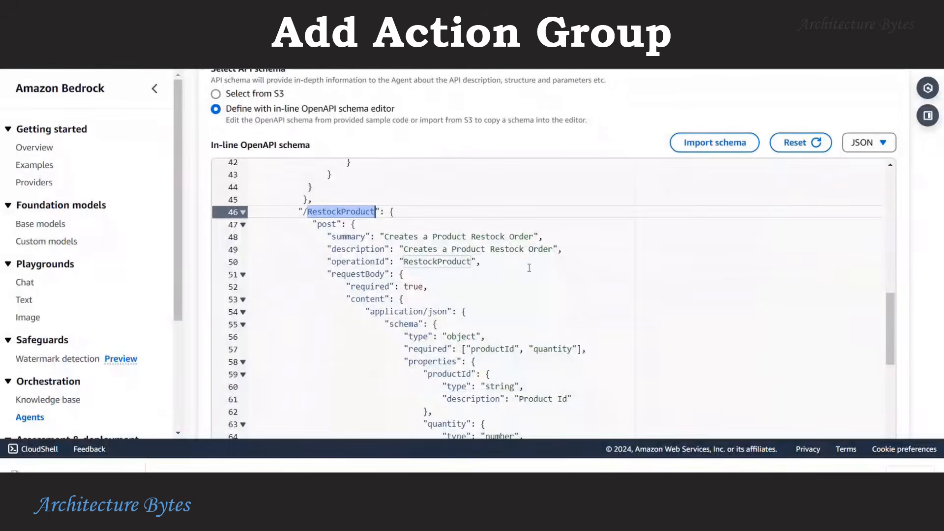
drag(408, 274, 306, 239)
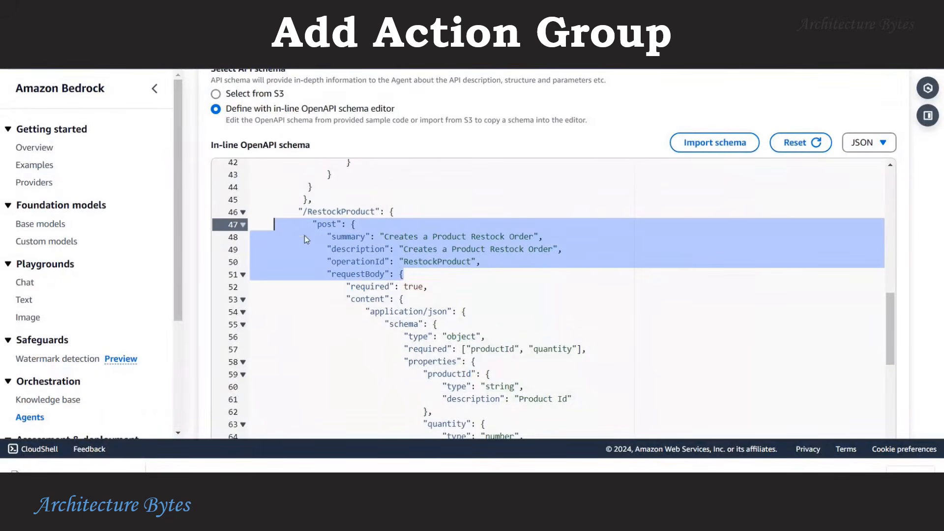
scroll(629, 297, down, 2)
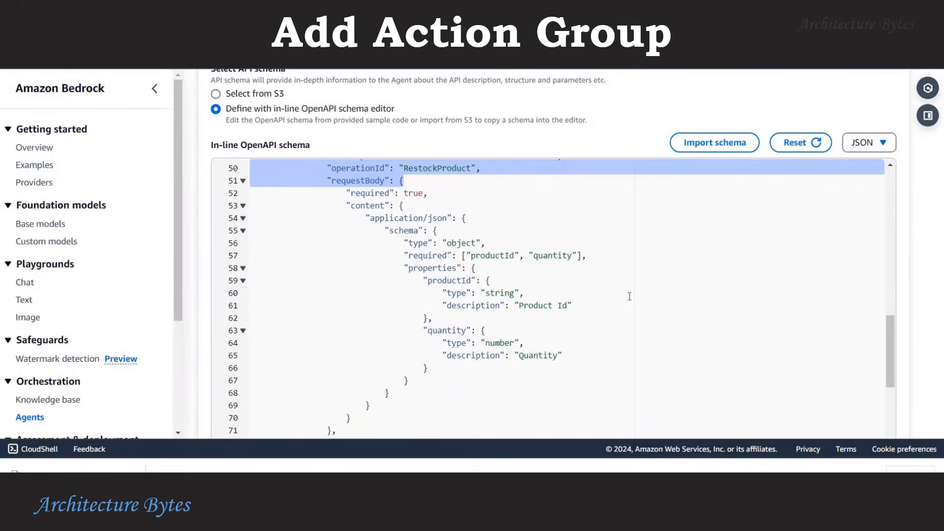
drag(609, 257, 379, 256)
drag(563, 356, 380, 268)
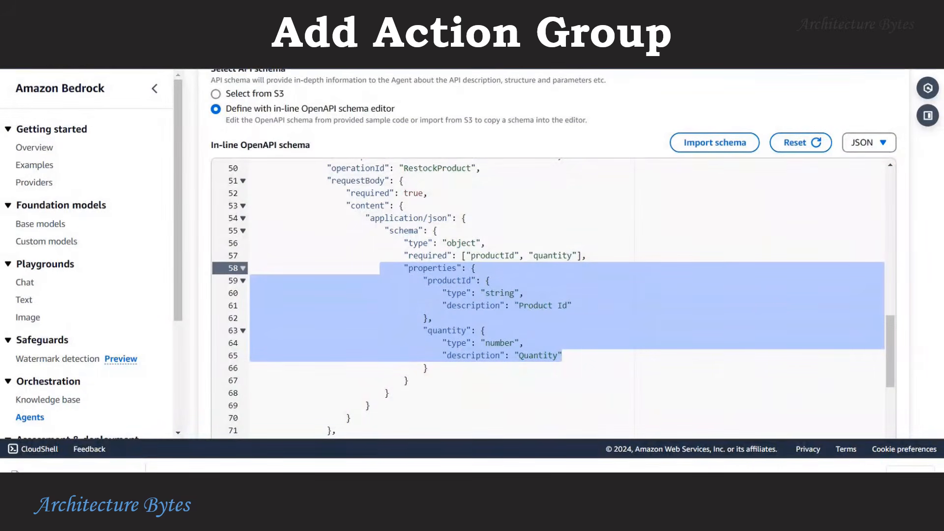
scroll(766, 288, down, 1)
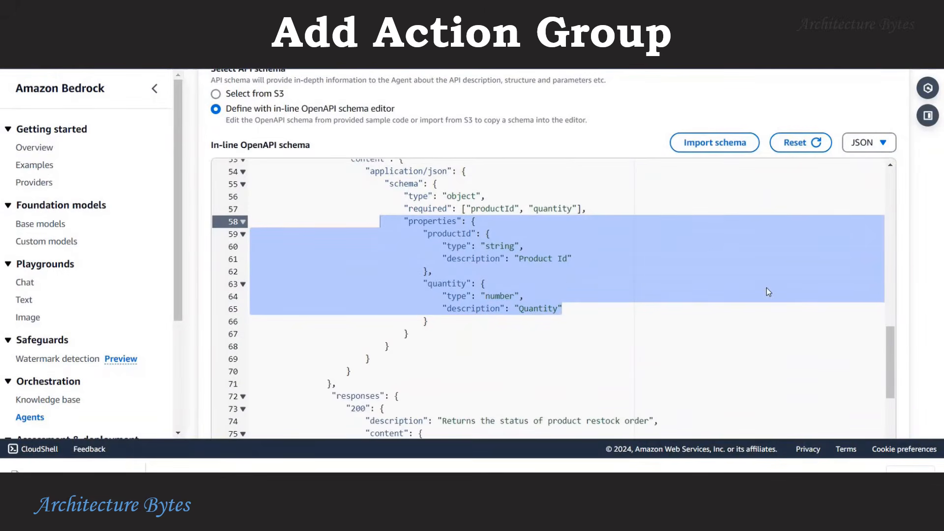
scroll(766, 288, down, 2)
scroll(768, 292, down, 2)
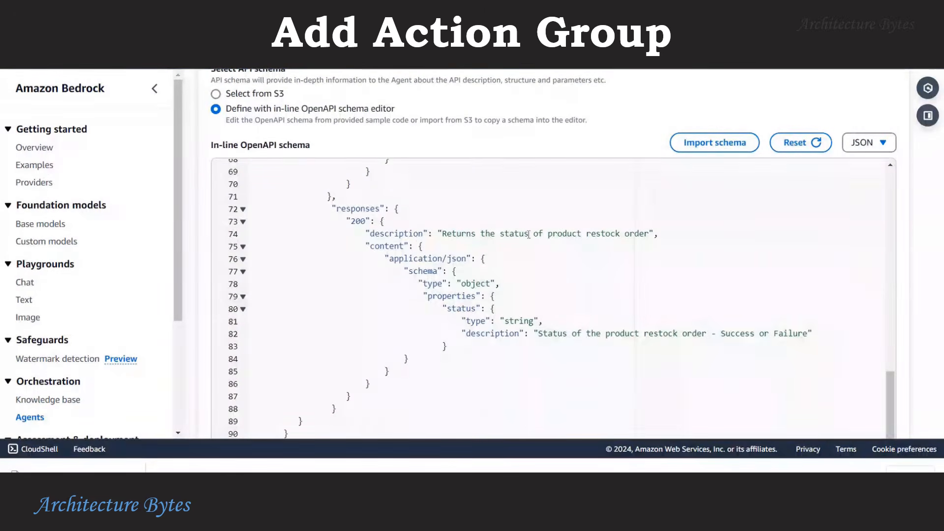
double_click(352, 210)
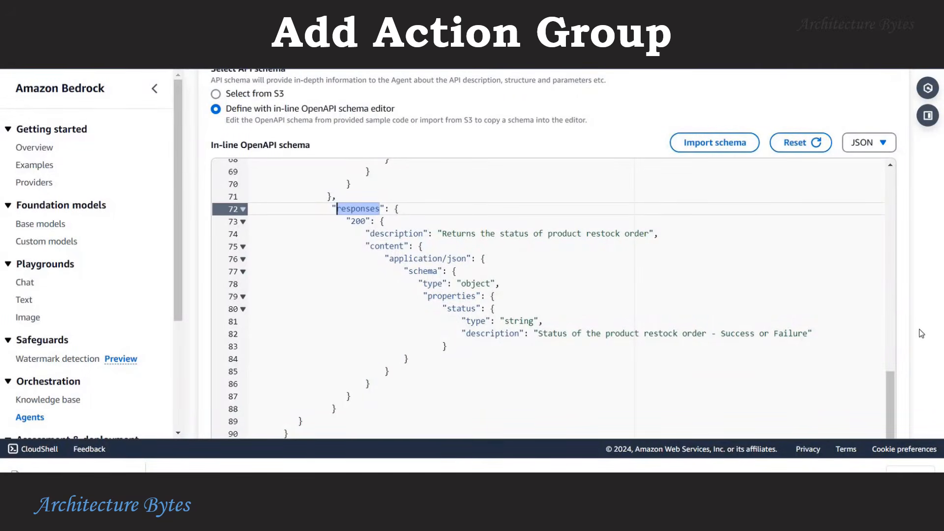
Add the configured action group to the agent and prepare the working draft
scroll(922, 333, down, 3)
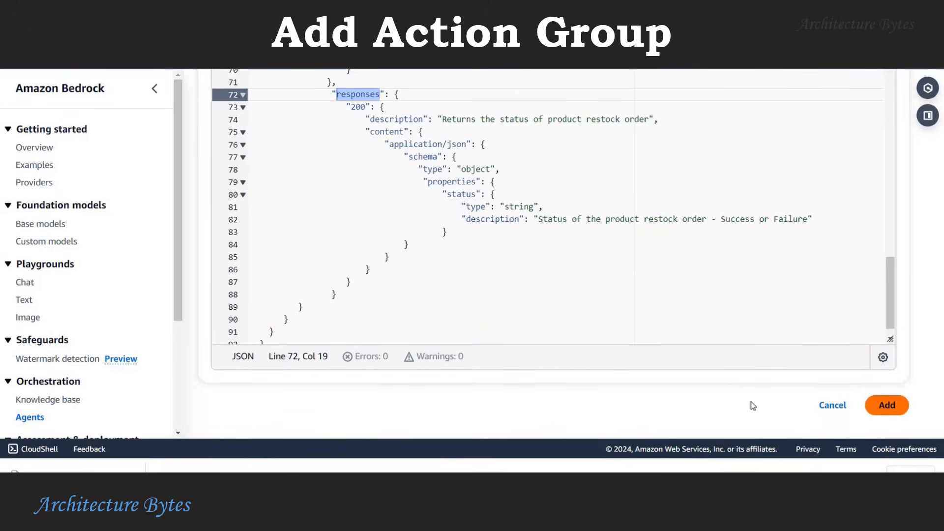
click(887, 405)
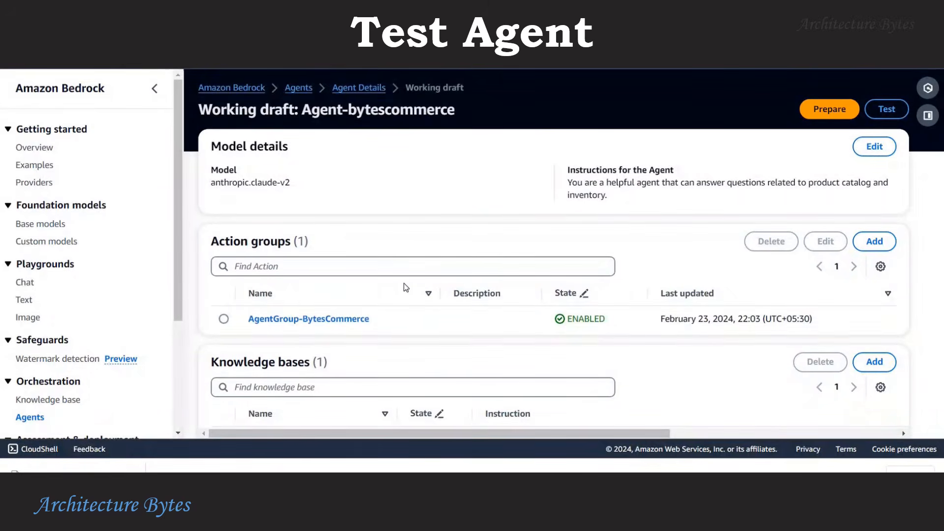
scroll(404, 285, down, 1)
scroll(436, 310, up, 1)
click(850, 116)
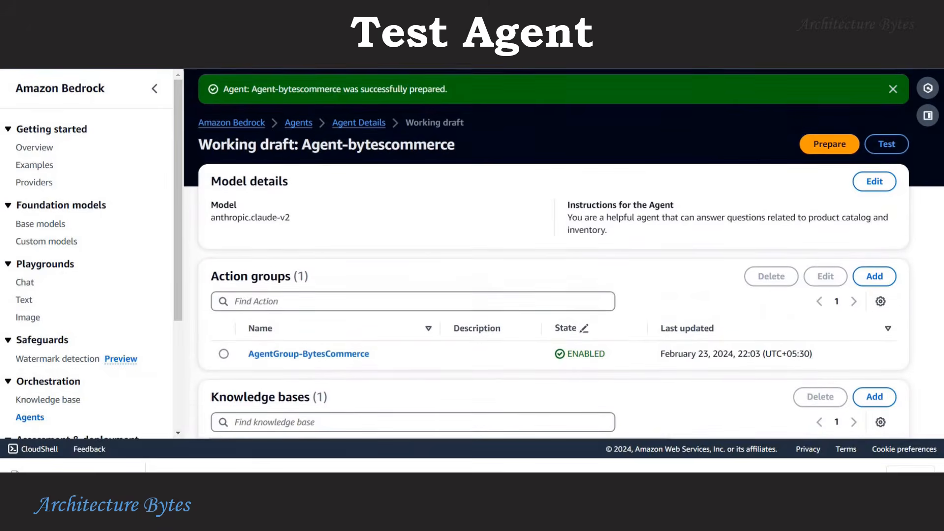
Test the working draft with the message "Get all product inventory" and dismiss the preparation notice
click(899, 152)
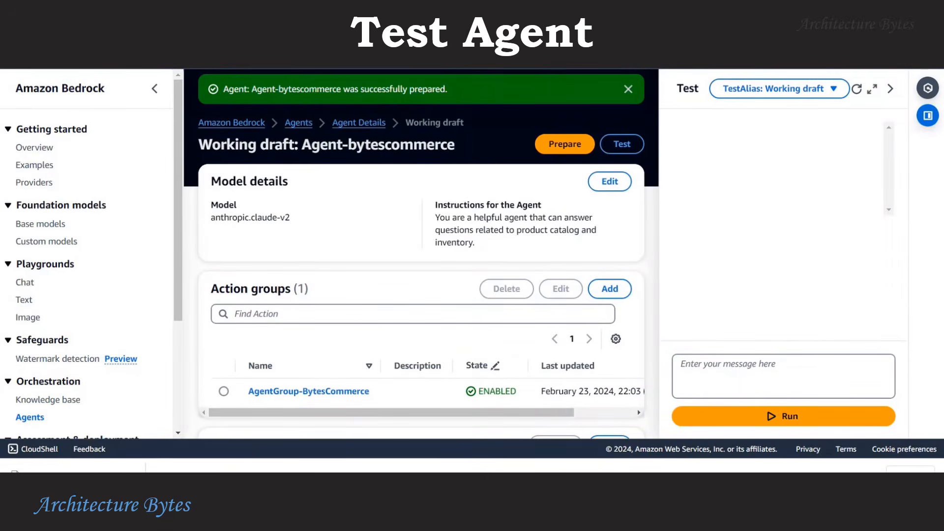
click(749, 375)
text(Get all product inve)
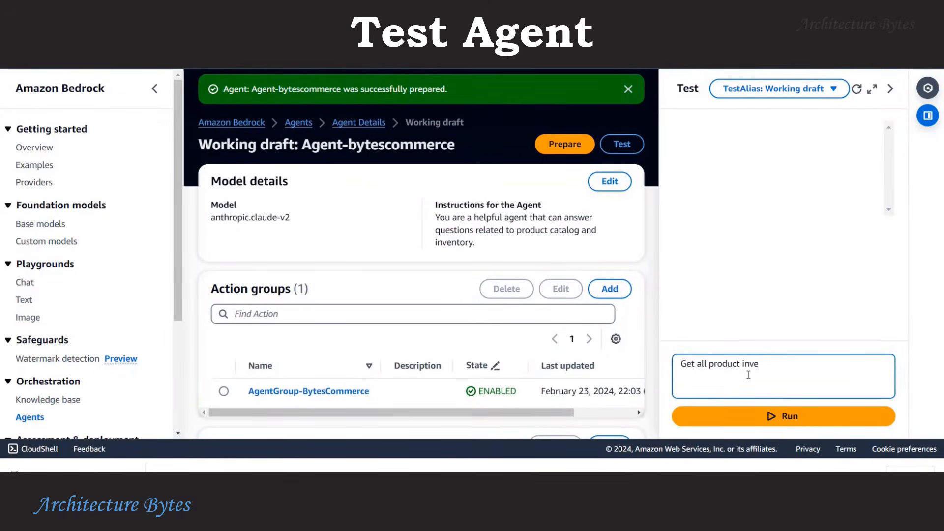
text(ntory)
key(Return)
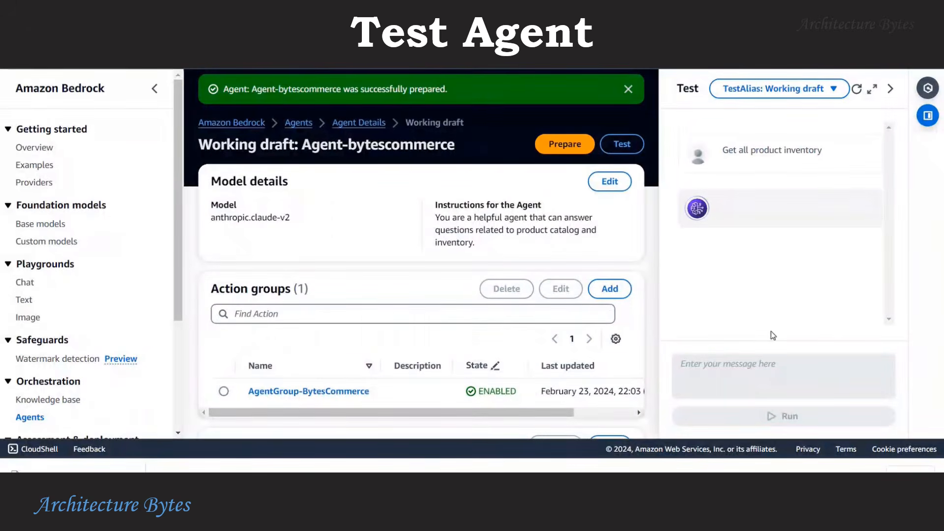
click(629, 89)
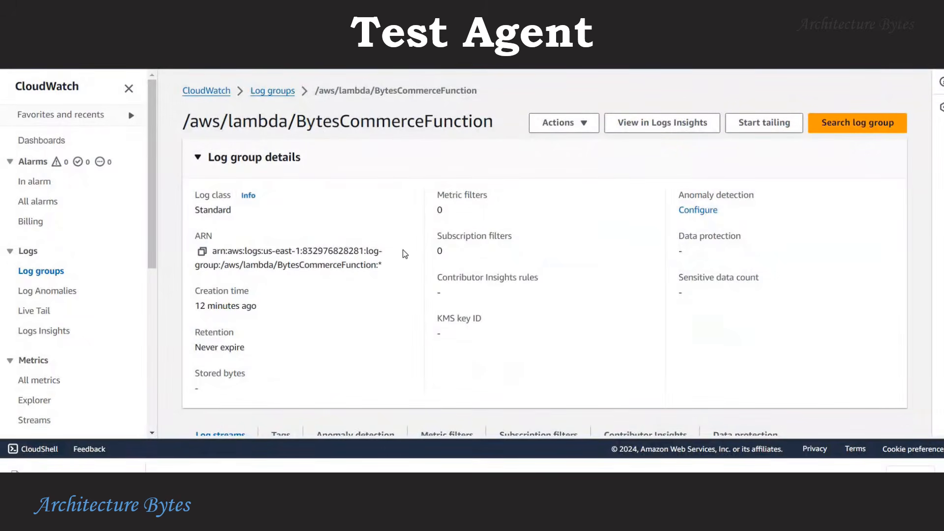
In BytesCommerceFunction's CloudWatch log group, open the log stream and examine the API path in the received event
scroll(405, 254, down, 4)
click(415, 370)
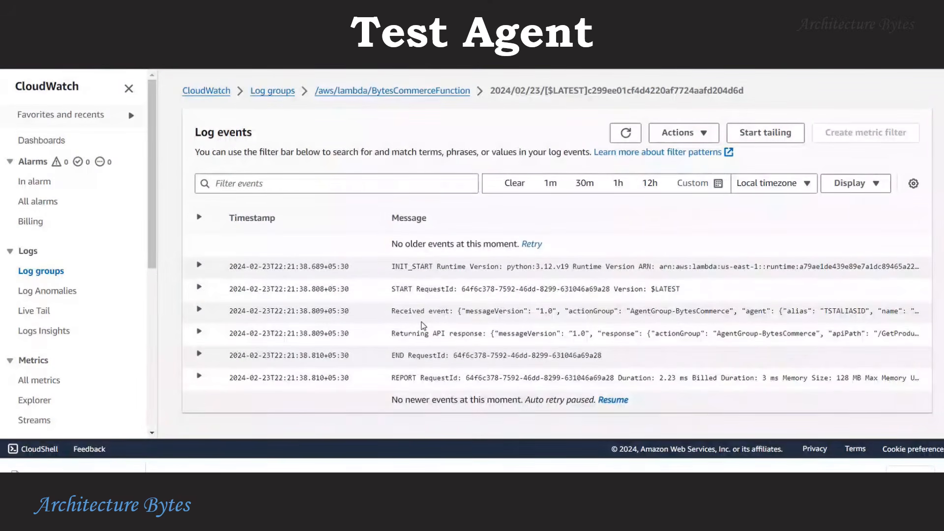
click(422, 320)
scroll(423, 326, down, 1)
scroll(423, 326, down, 1)
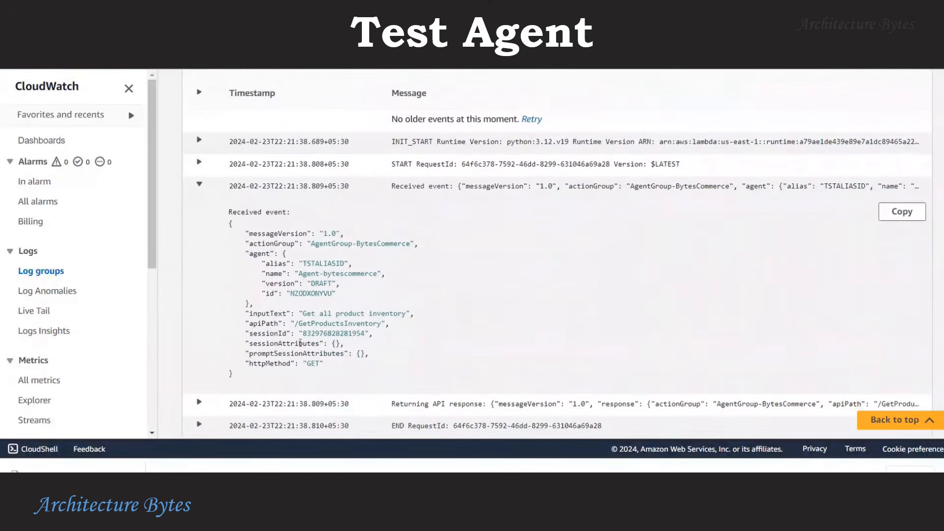
drag(389, 324, 299, 323)
click(338, 325)
double_click(338, 325)
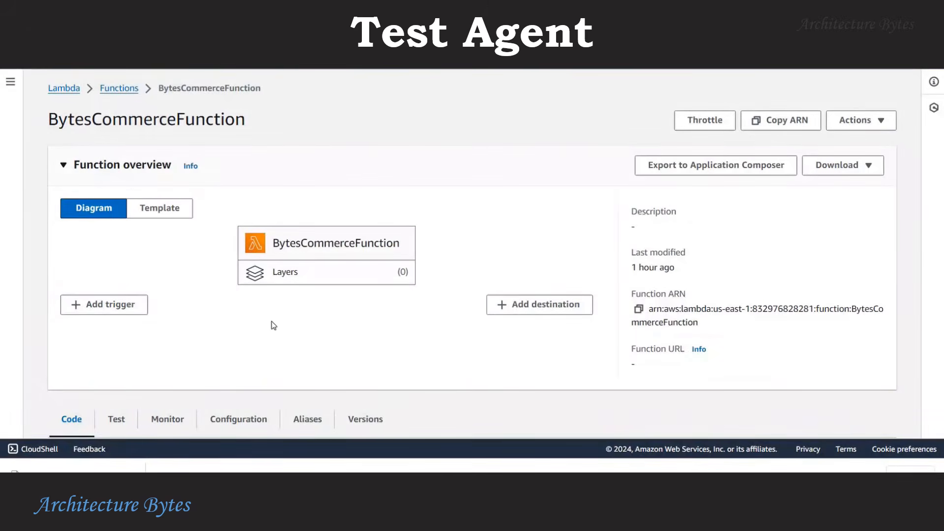
In BytesCommerceFunction's lambda_function code, correct the first API path check to "/GetProductsInventory" and deploy the change
scroll(375, 322, down, 5)
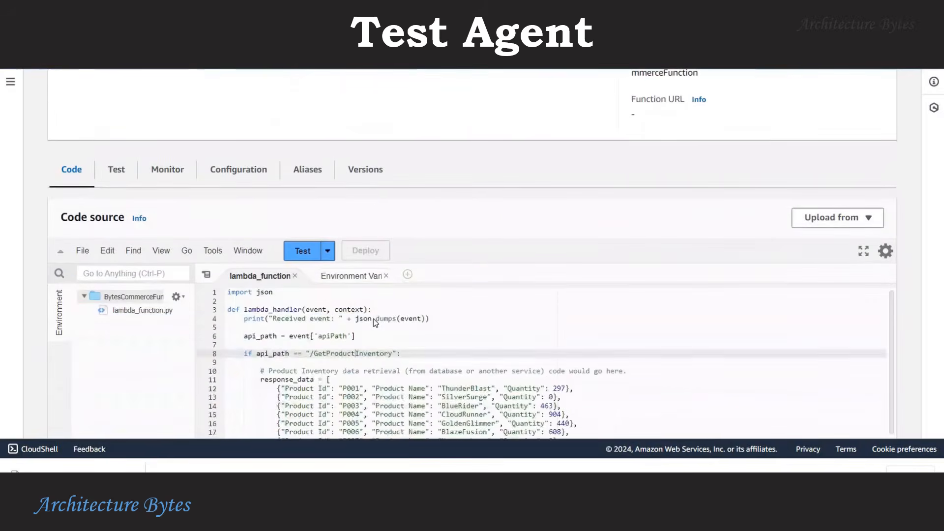
scroll(375, 323, down, 2)
scroll(335, 354, up, 2)
click(417, 354)
click(355, 353)
text(s)
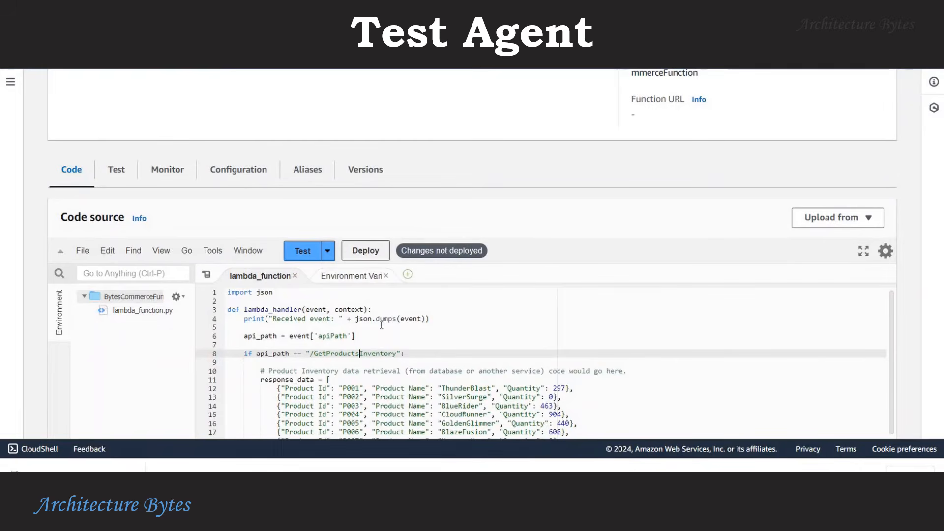
click(376, 257)
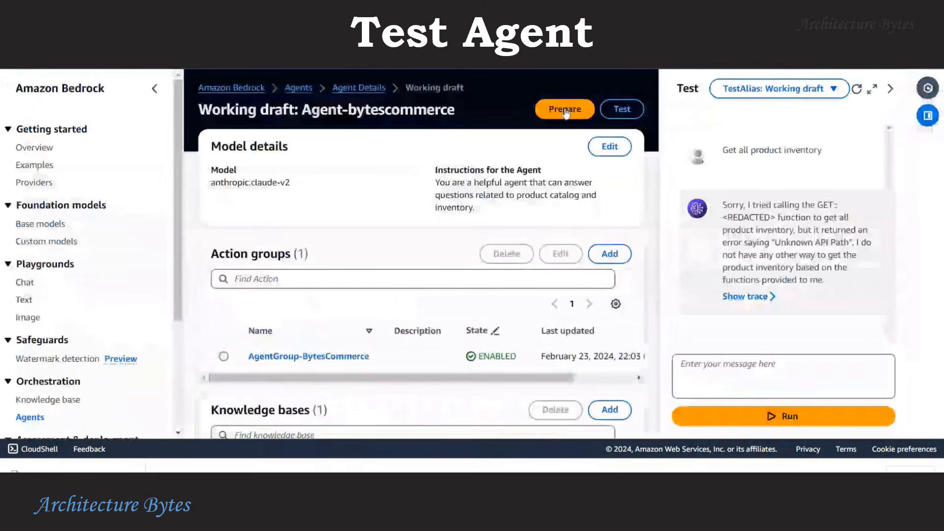
Prepare the Bedrock agent again, test it with "Get all product inventory", and read through the returned product list
click(583, 109)
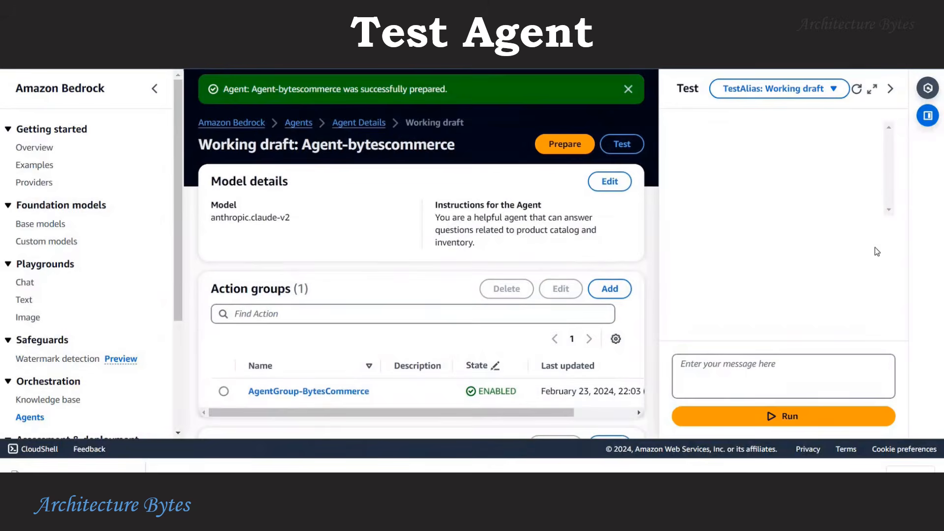
click(800, 375)
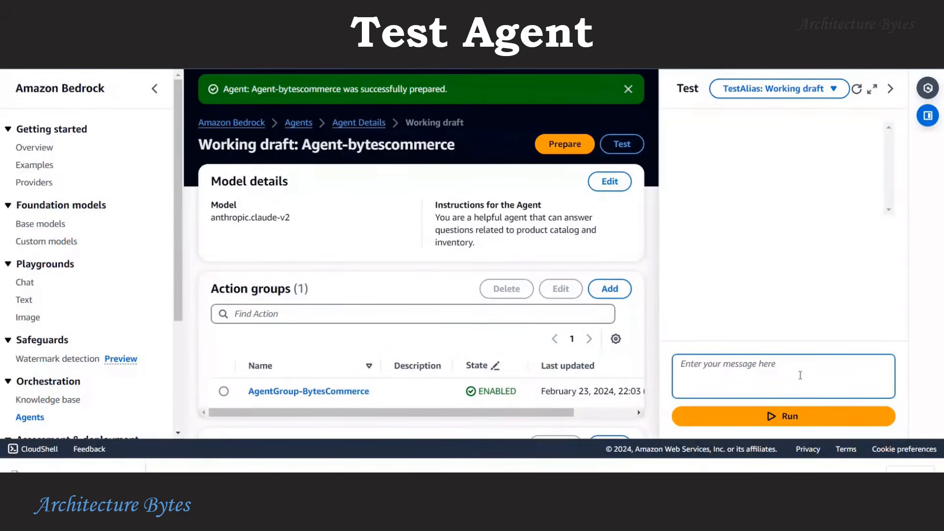
text(Get all pr)
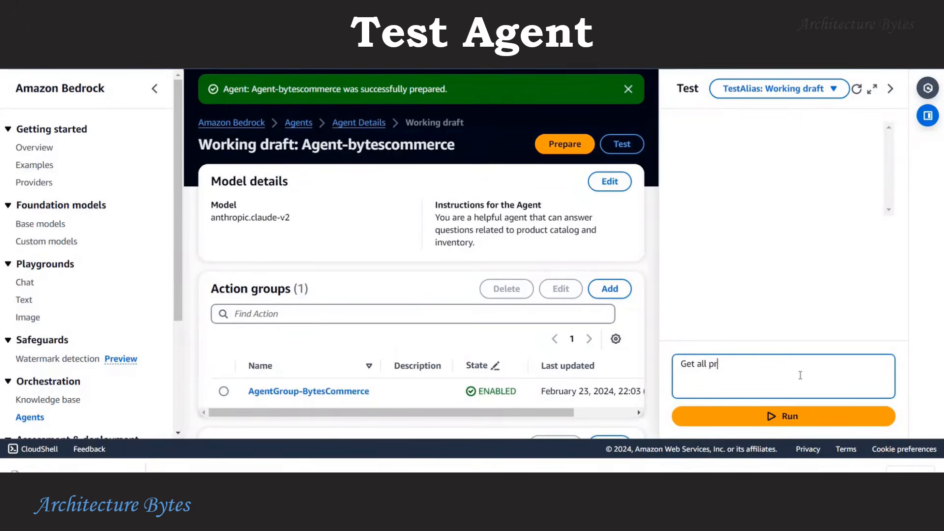
text(oduct inventory)
key(Return)
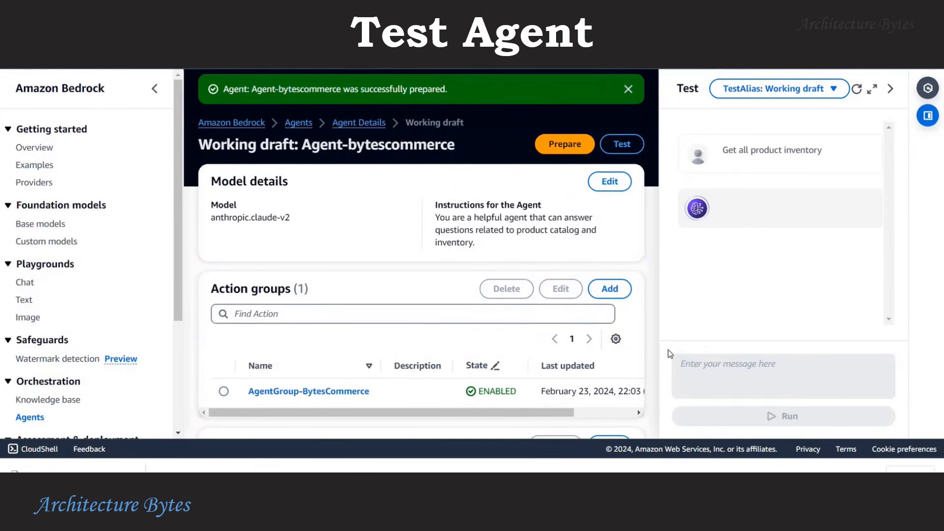
click(629, 89)
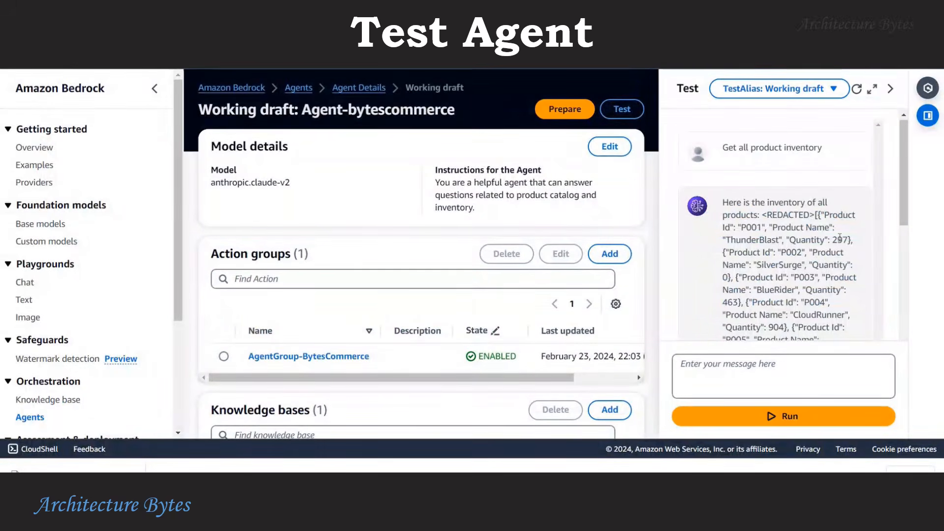
drag(782, 252, 733, 278)
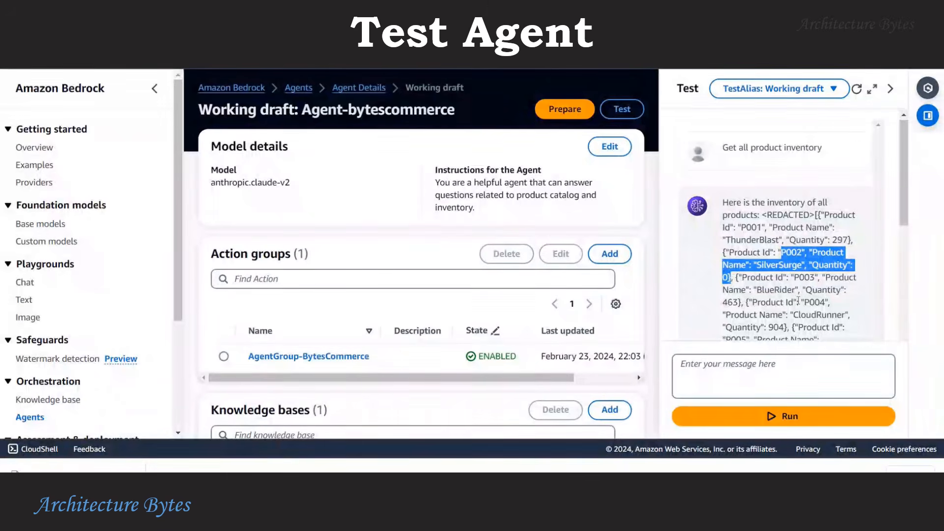
drag(738, 302, 735, 277)
scroll(701, 292, down, 10)
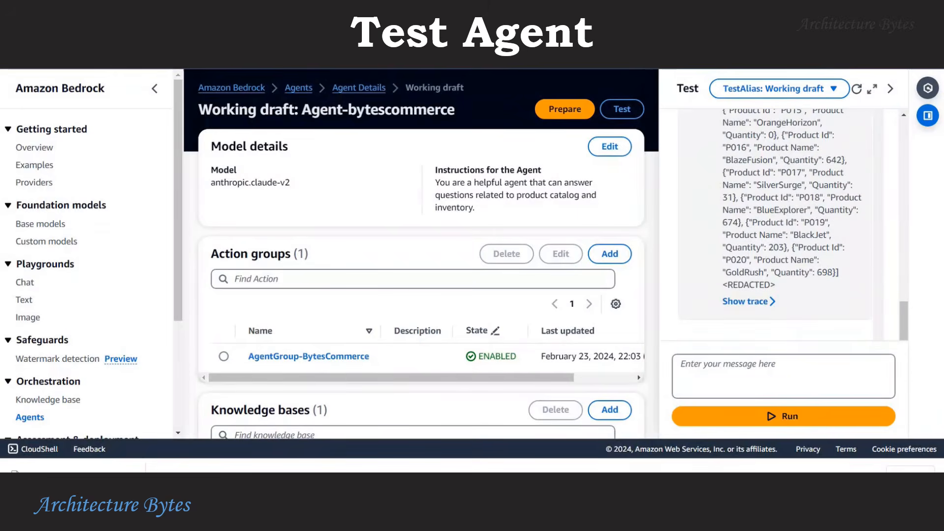
Ask the agent to "Restock Product Id P002" and give 200 as the restock quantity
click(717, 374)
text(Restock )
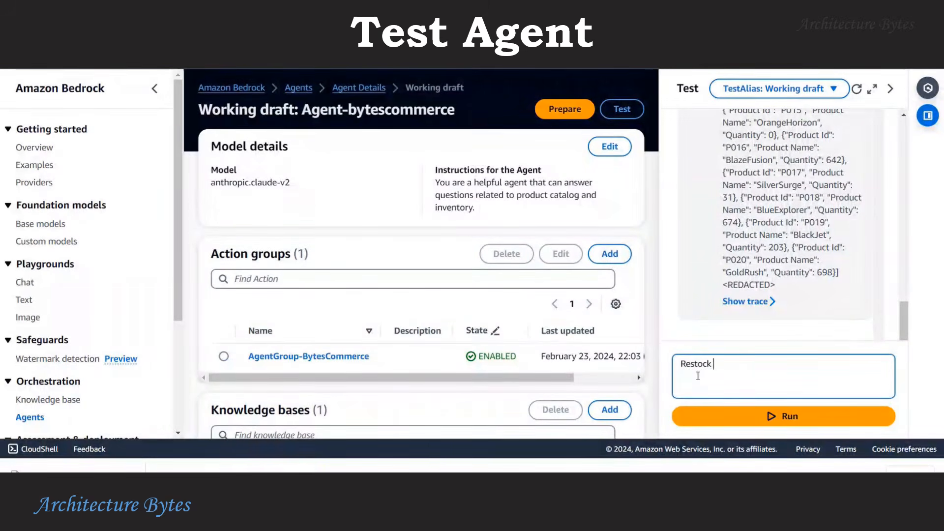
text(Product Id P002)
key(Return)
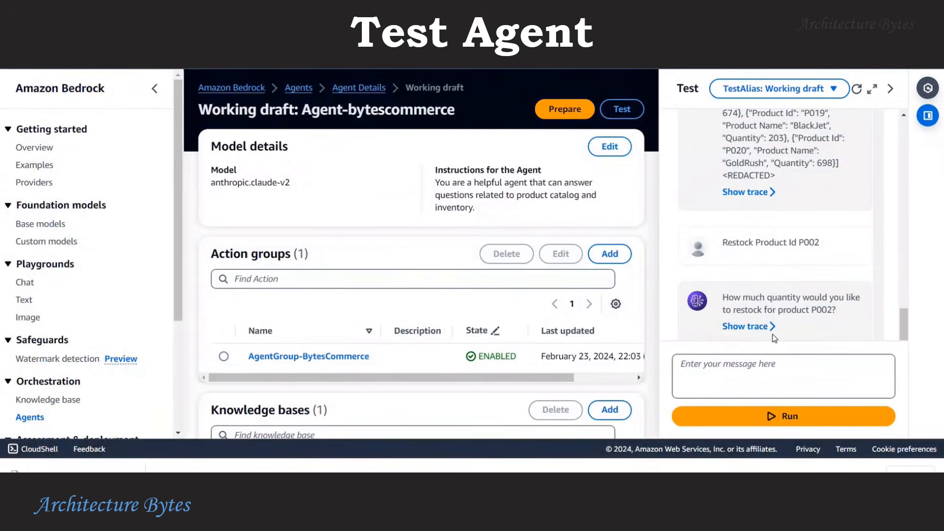
click(797, 375)
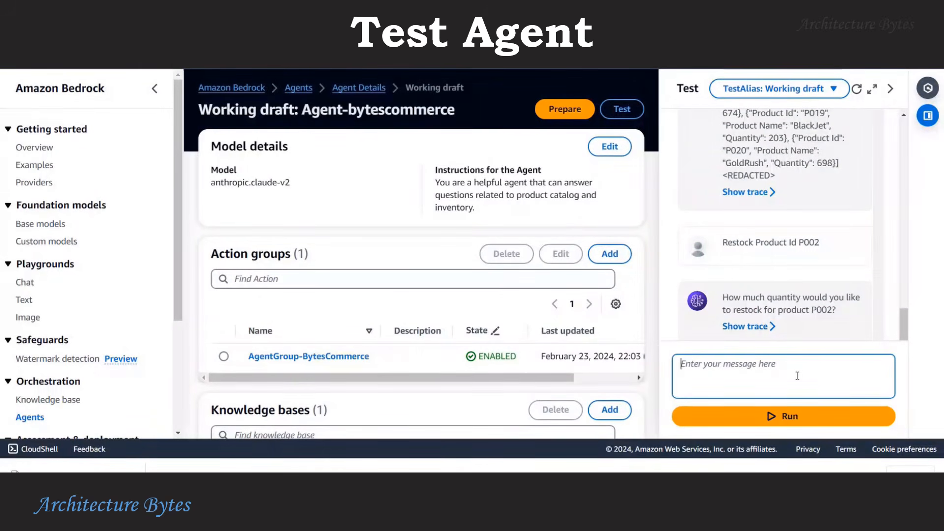
text(200)
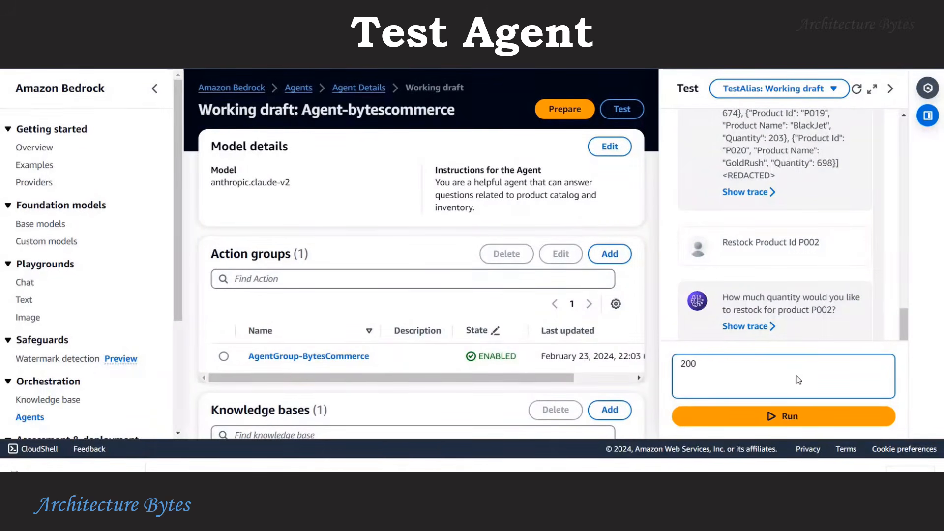
key(Return)
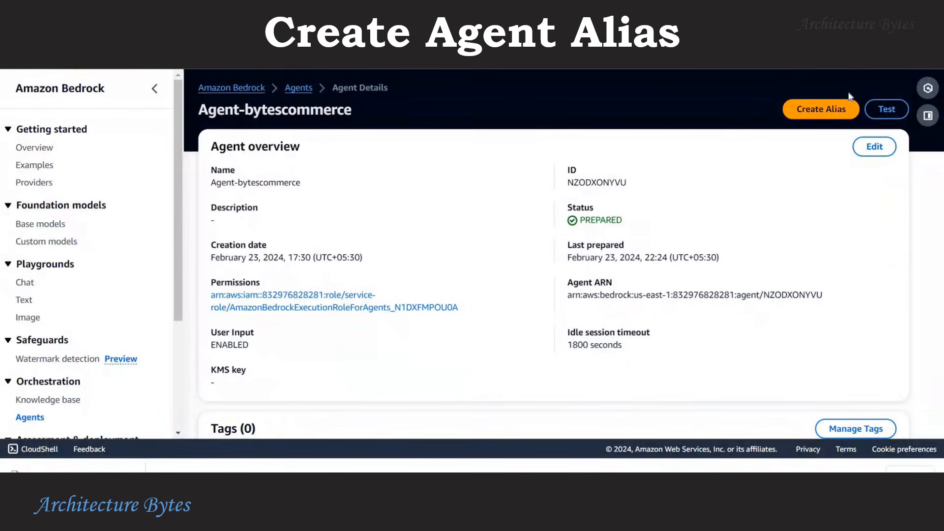
Create an agent alias named AgentAlias-bytescommerce, associating it with a new version of the agent
click(822, 111)
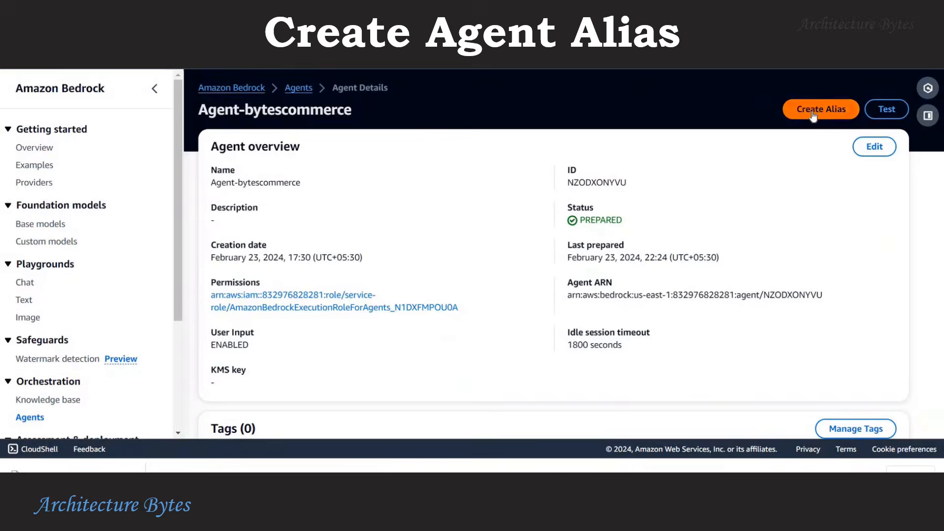
click(384, 201)
text(AgentAlias-b)
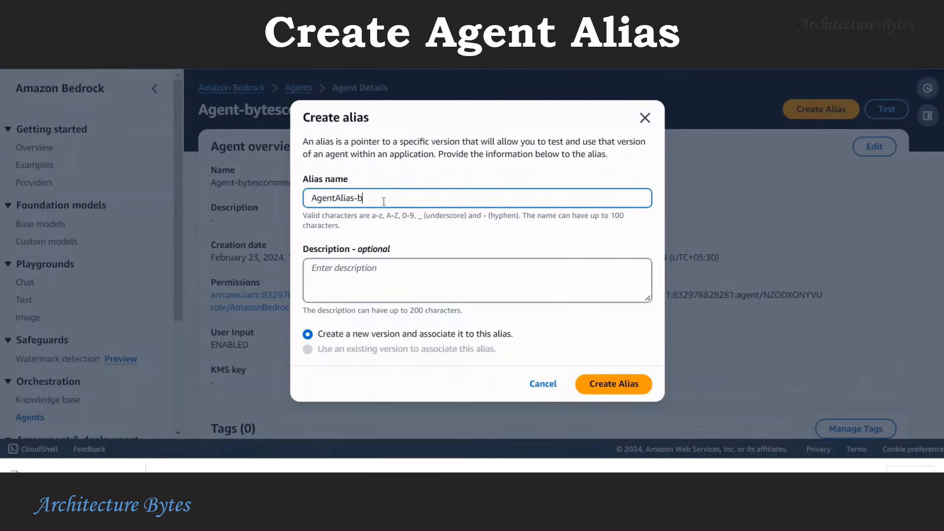
text(ytescommerce)
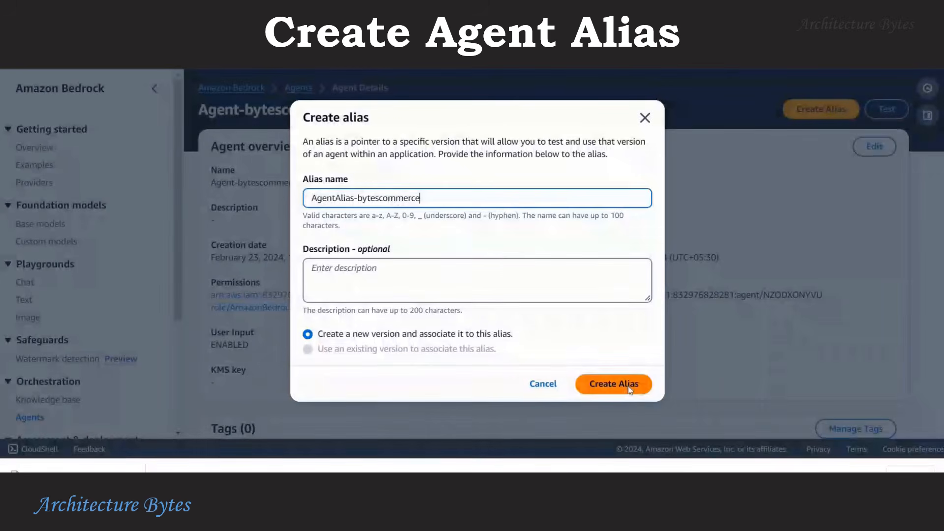
click(628, 388)
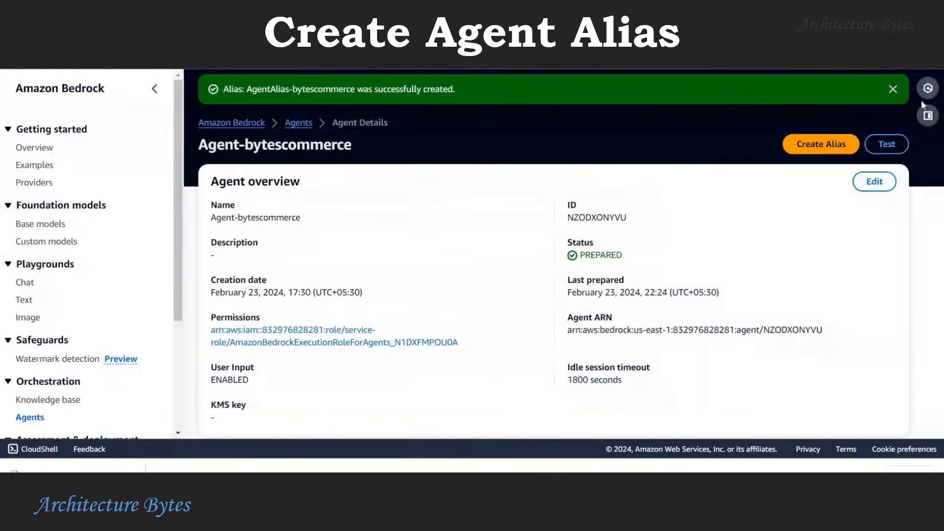
Open the details of AgentAlias-bytescommerce and select version 1 of that alias as the one to test
scroll(543, 268, down, 7)
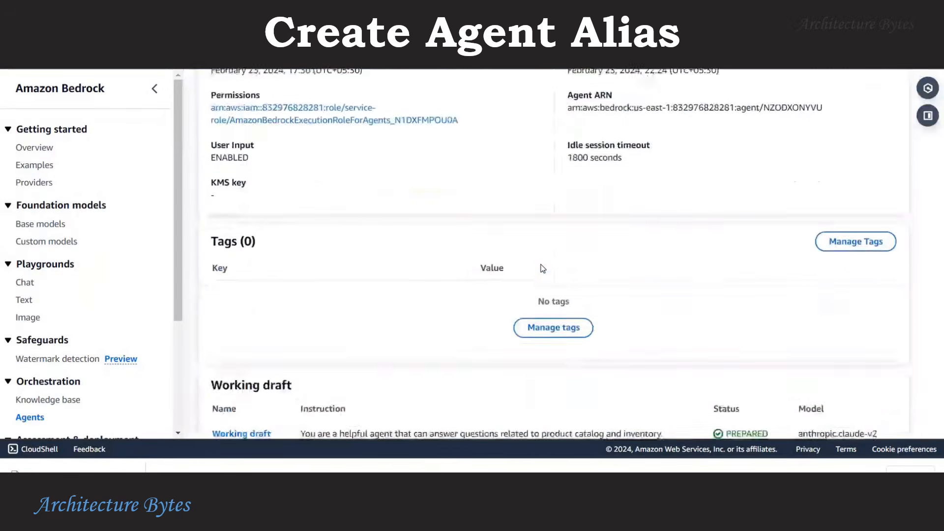
scroll(543, 268, down, 4)
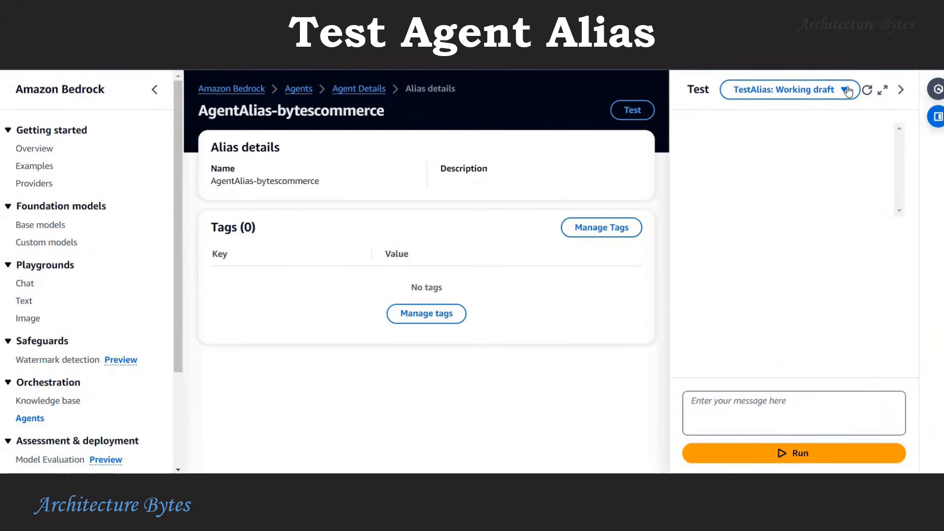
click(850, 92)
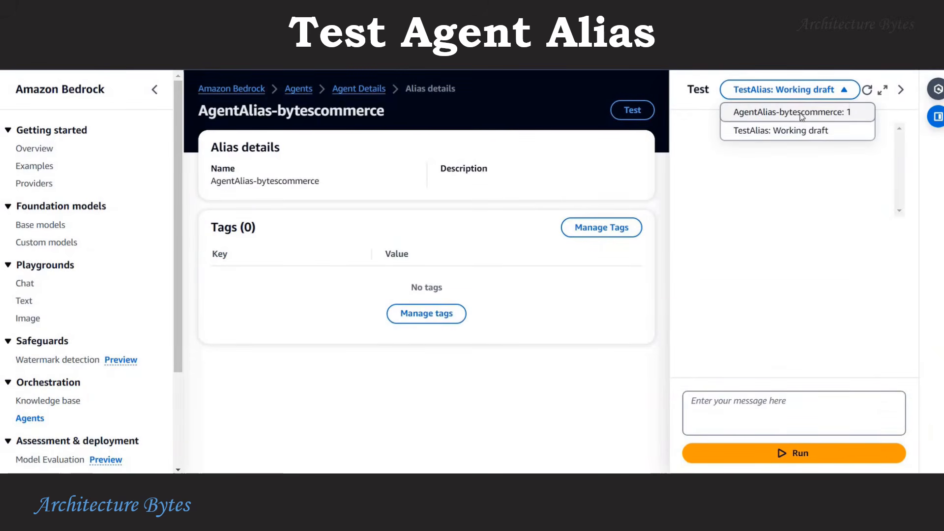
click(798, 117)
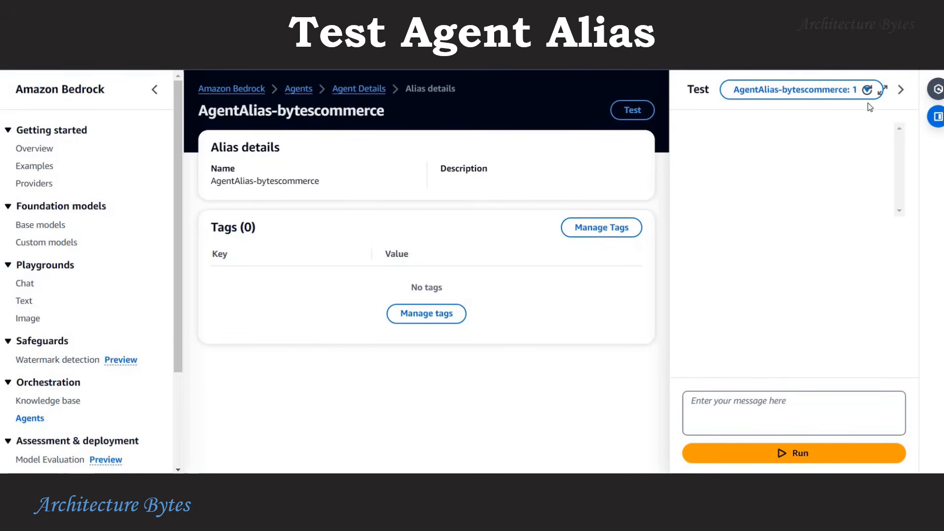